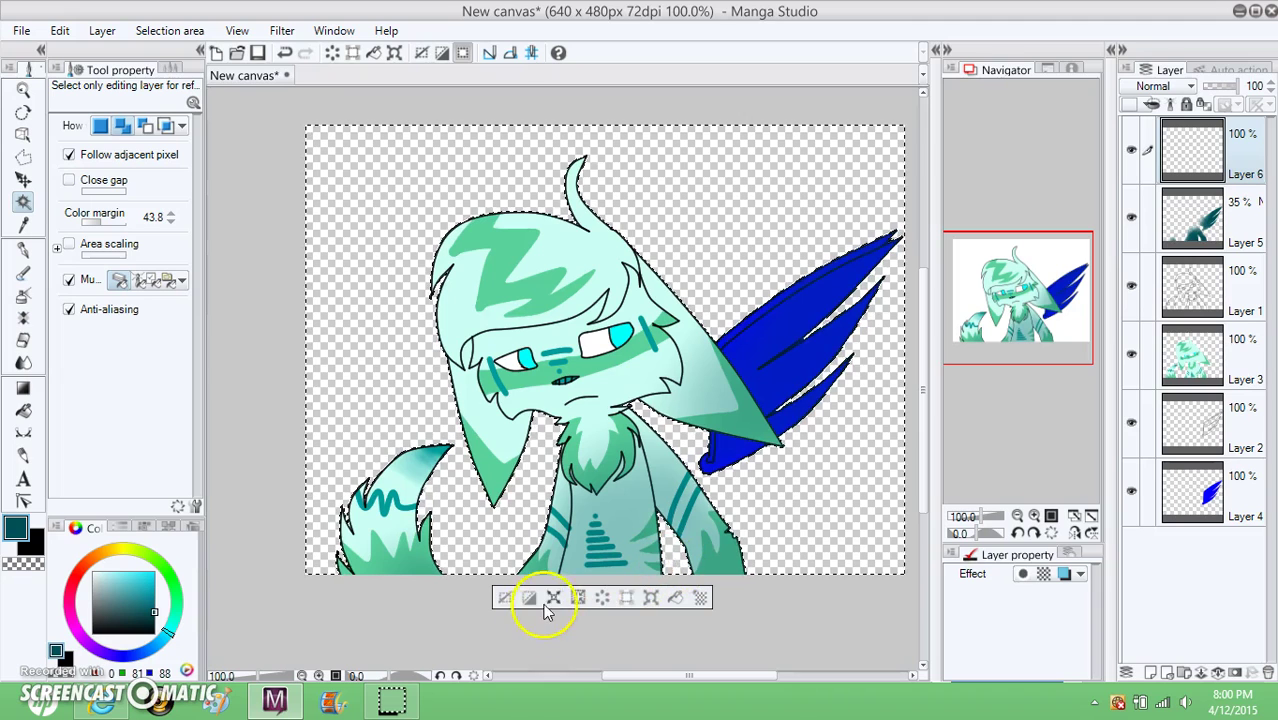
Step: Paint dark teal shading over the wing tips, lower torso and arm on Layer 6 with the Mapping pen
{"action": "left_click", "coordinate": [23, 249]}
{"action": "left_click_drag", "start_coordinate": [812, 412], "coordinate": [640, 585]}
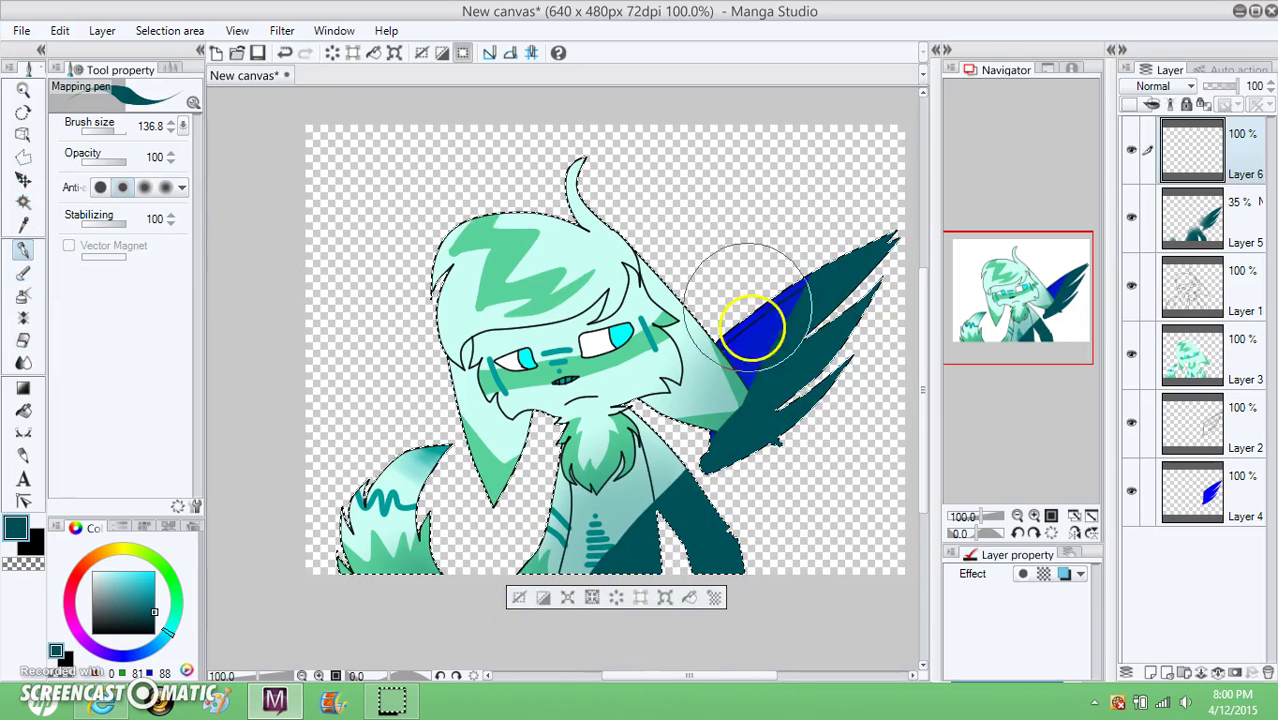
{"action": "left_click", "coordinate": [338, 53]}
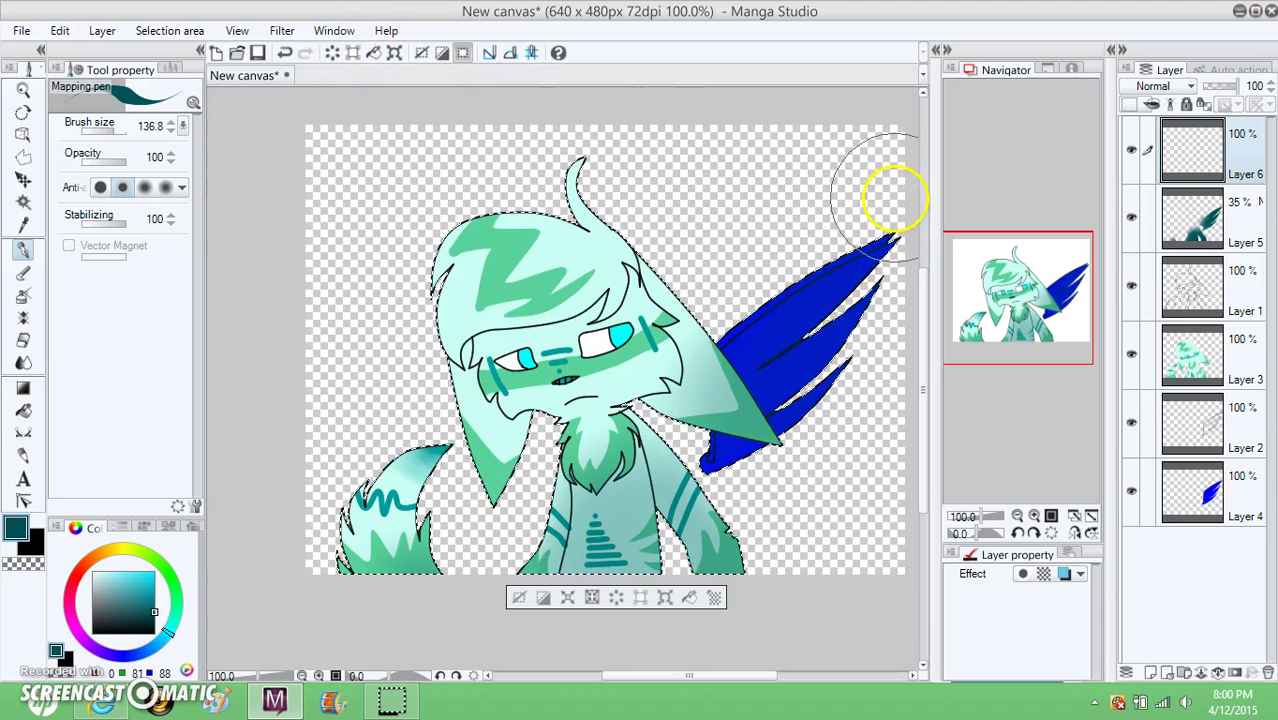
{"action": "left_click_drag", "start_coordinate": [893, 197], "coordinate": [835, 380]}
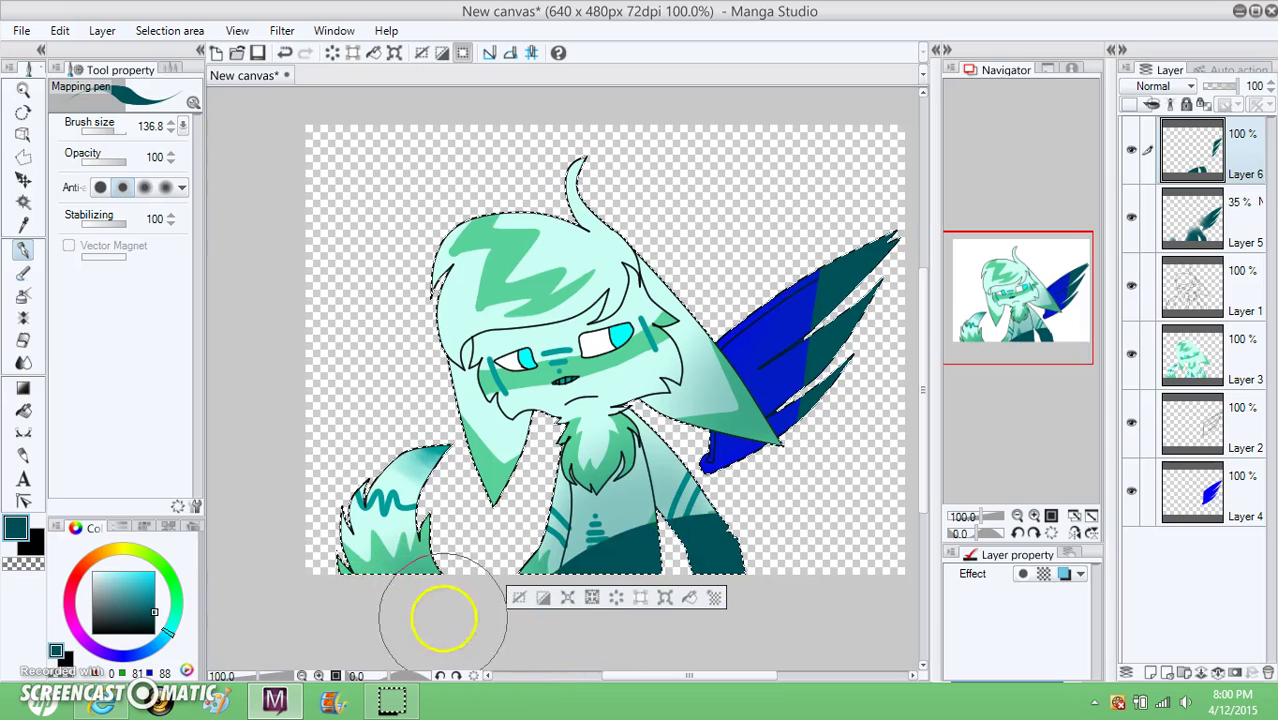
Step: Blur the dark teal shading with Layer 6 at 62% opacity and merge it into Layer 5
{"action": "left_click", "coordinate": [23, 362]}
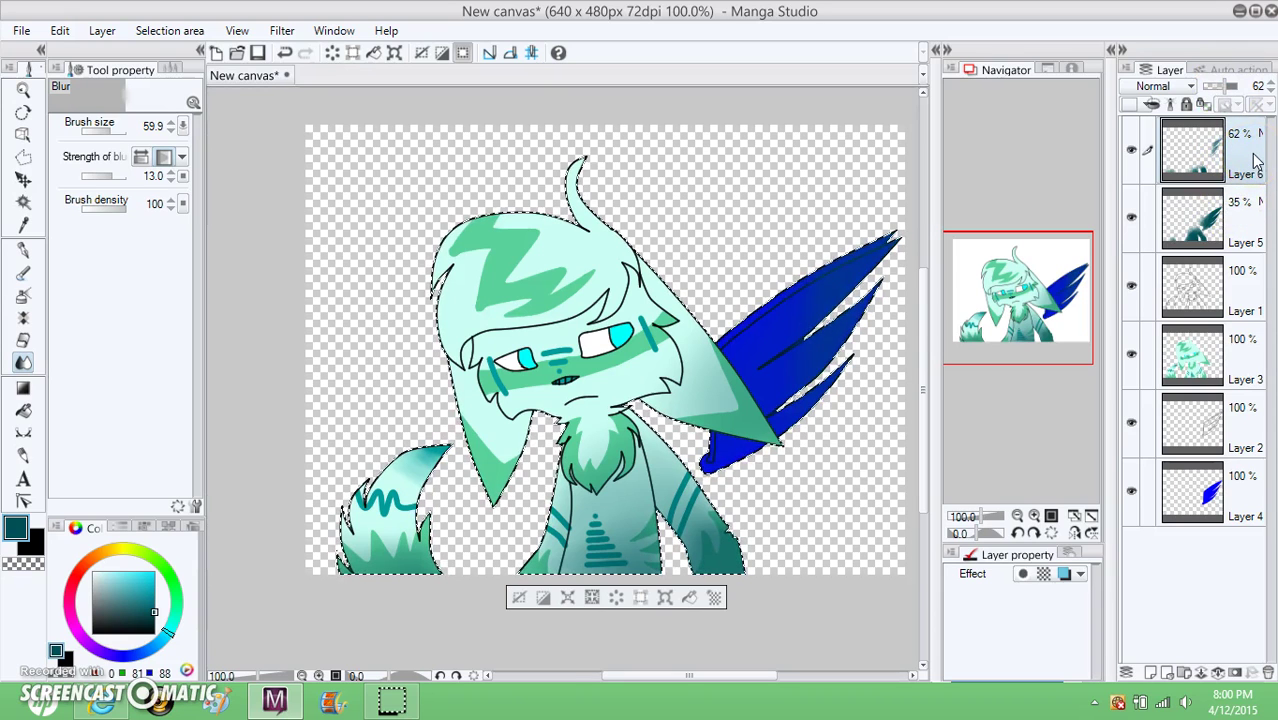
{"action": "key", "text": "ctrl+e"}
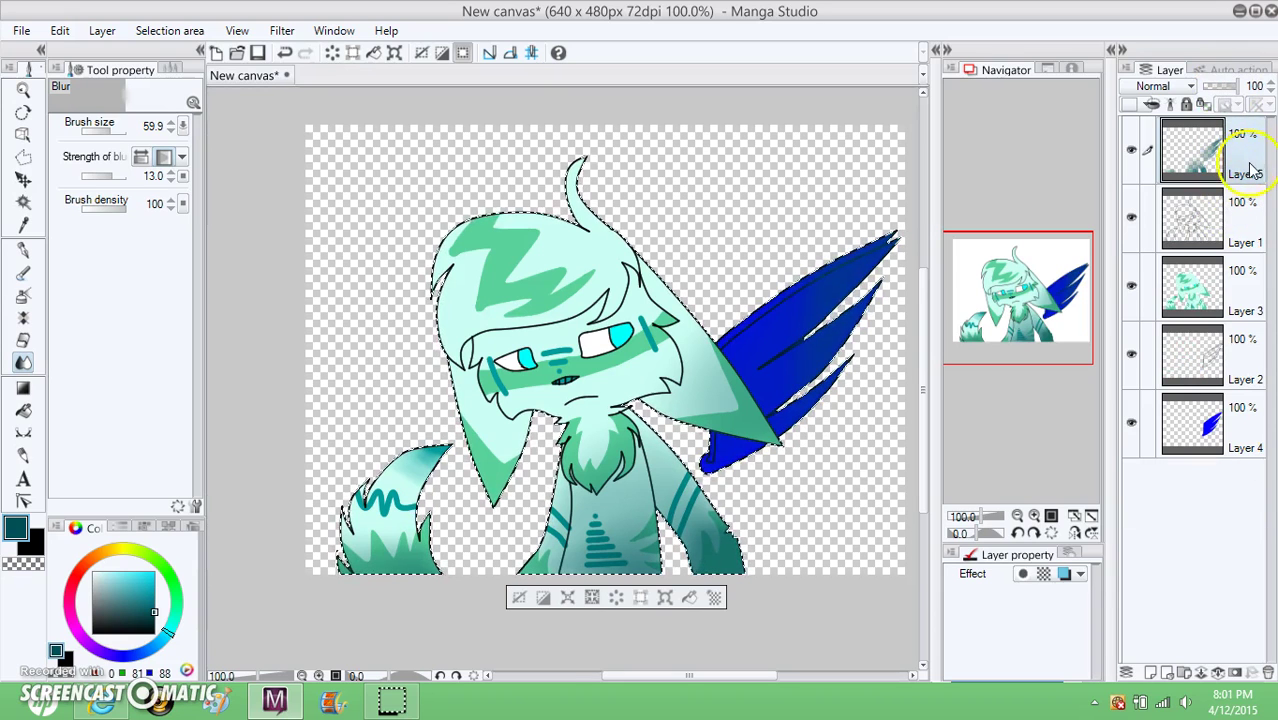
Step: Add a raster layer directly above Layer 1 and ready the Mapping pen with a bright turquoise colour
{"action": "left_click", "coordinate": [1247, 219]}
{"action": "left_click", "coordinate": [1126, 70]}
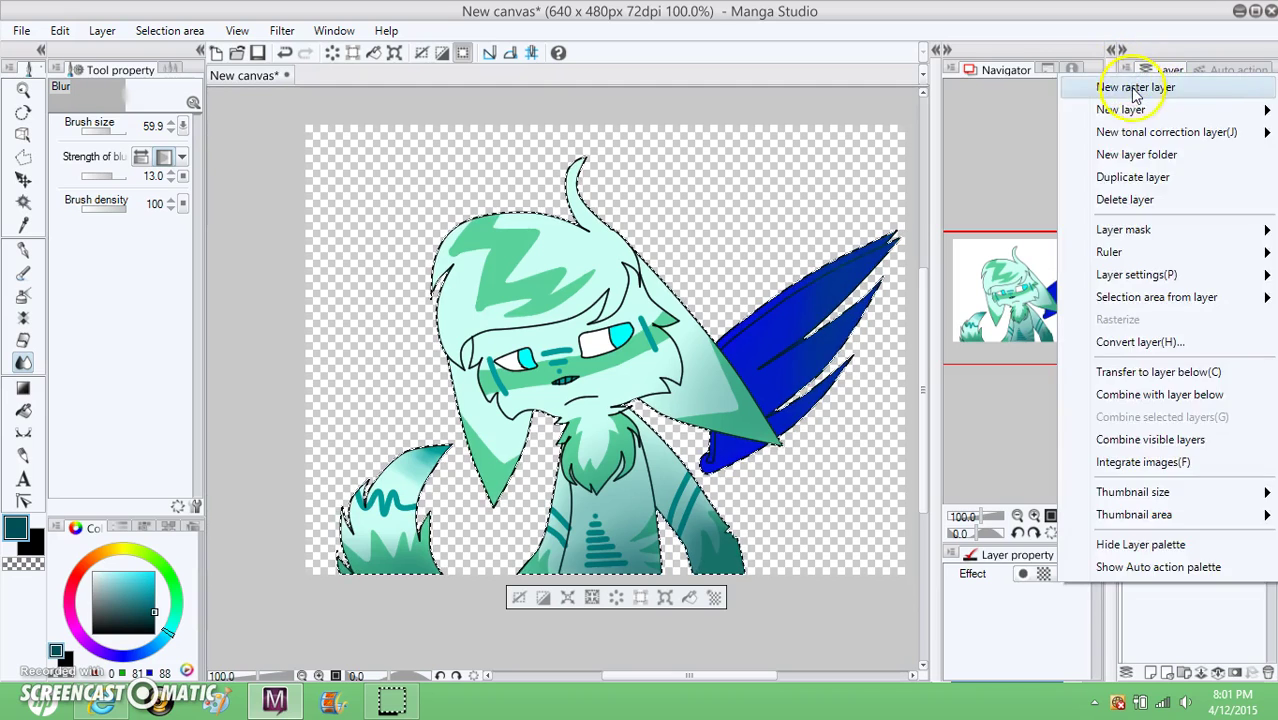
{"action": "left_click", "coordinate": [1268, 82]}
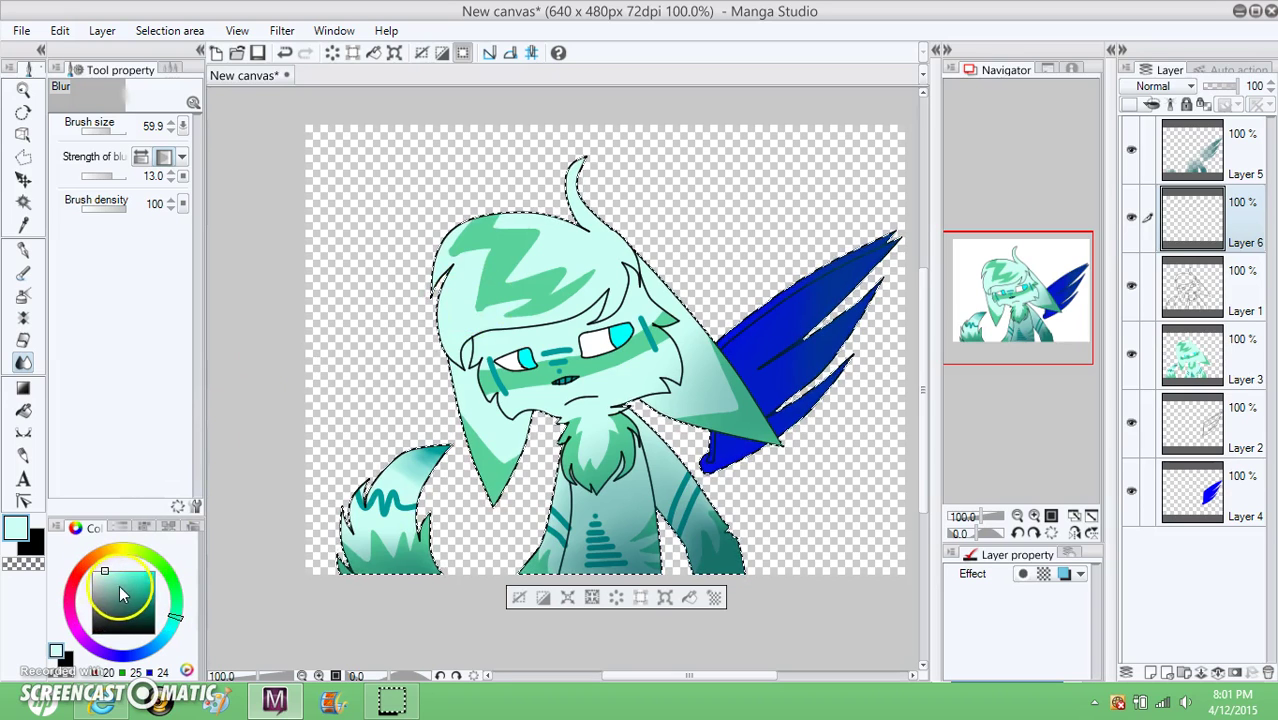
{"action": "left_click_drag", "start_coordinate": [120, 596], "coordinate": [338, 404]}
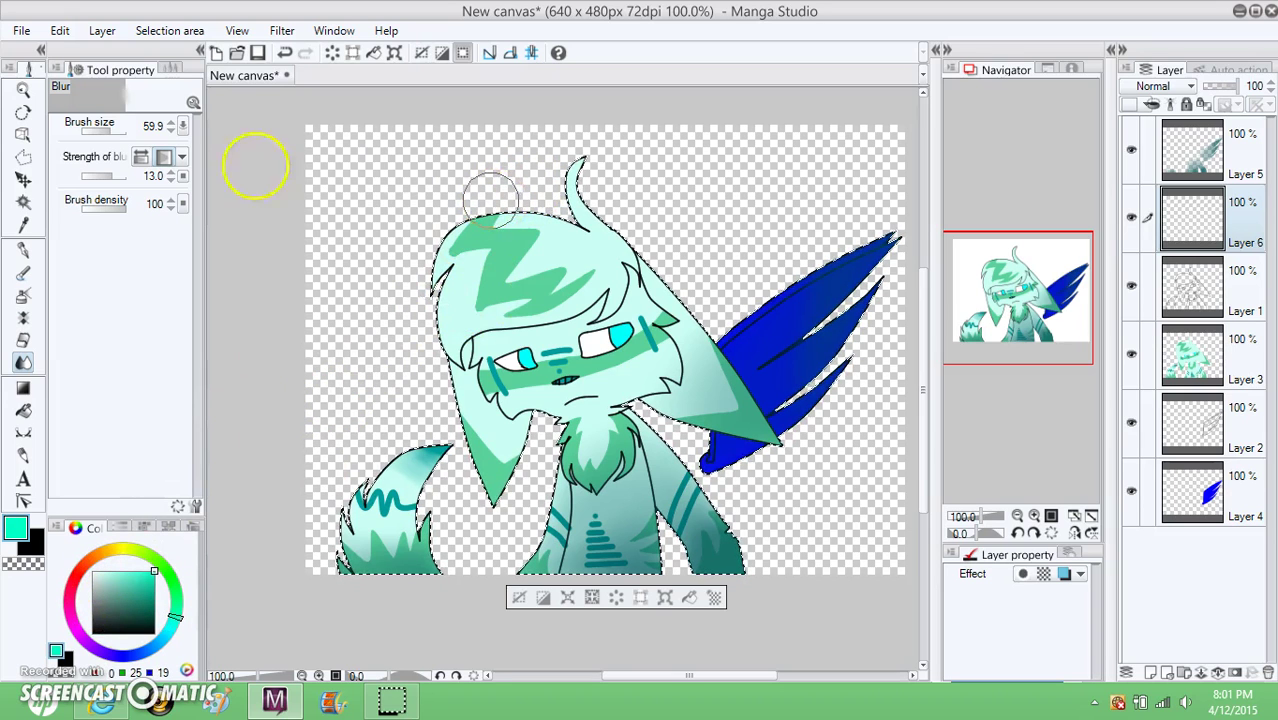
{"action": "left_click", "coordinate": [23, 250]}
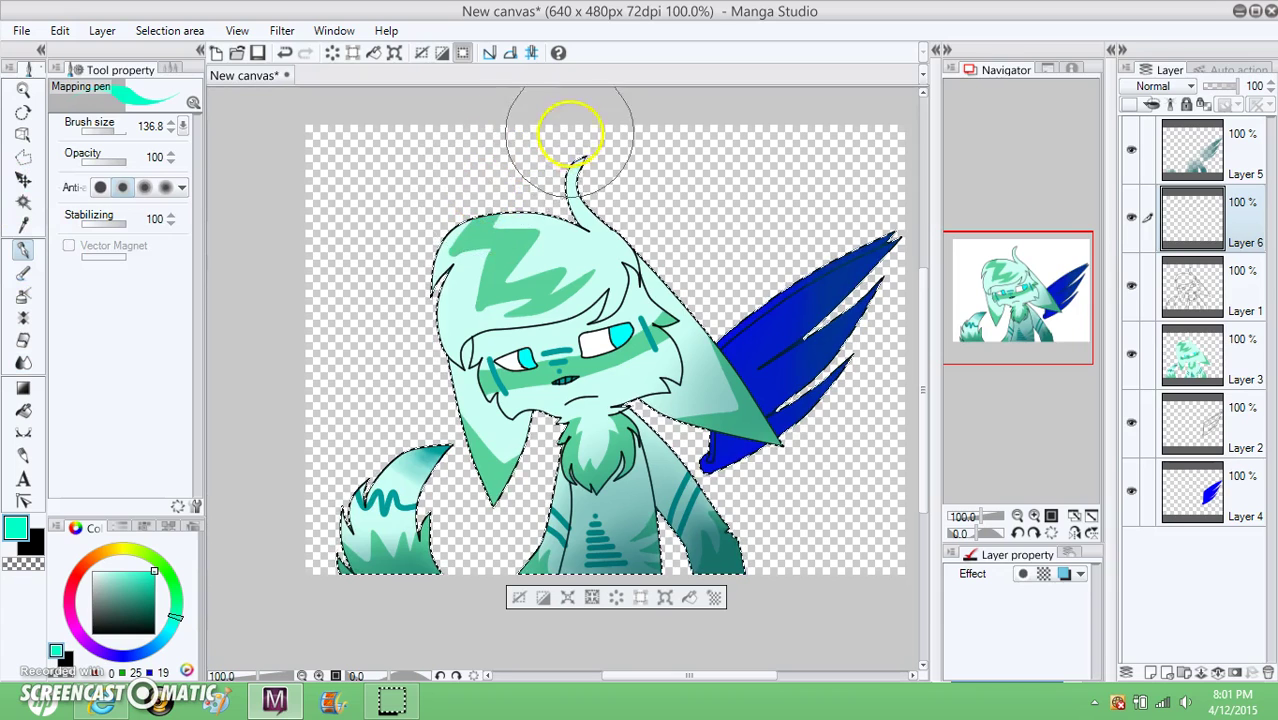
{"action": "left_click_drag", "start_coordinate": [423, 343], "coordinate": [510, 290]}
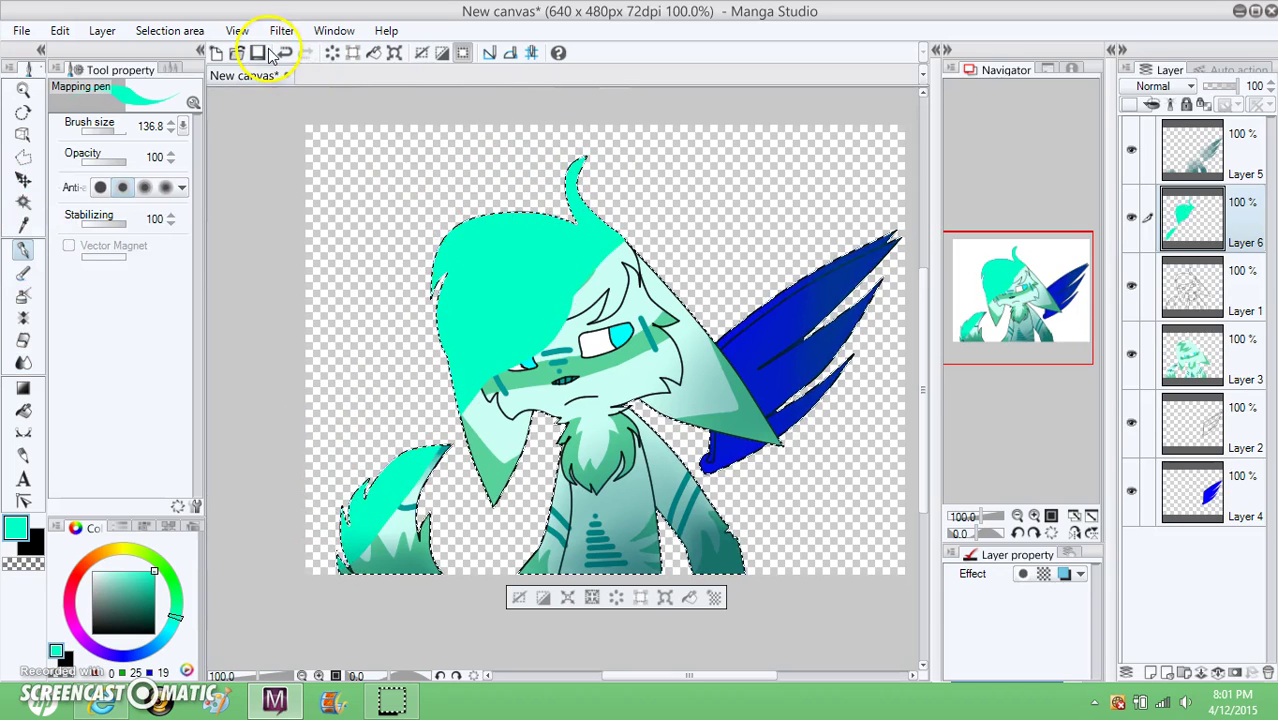
{"action": "left_click", "coordinate": [328, 53]}
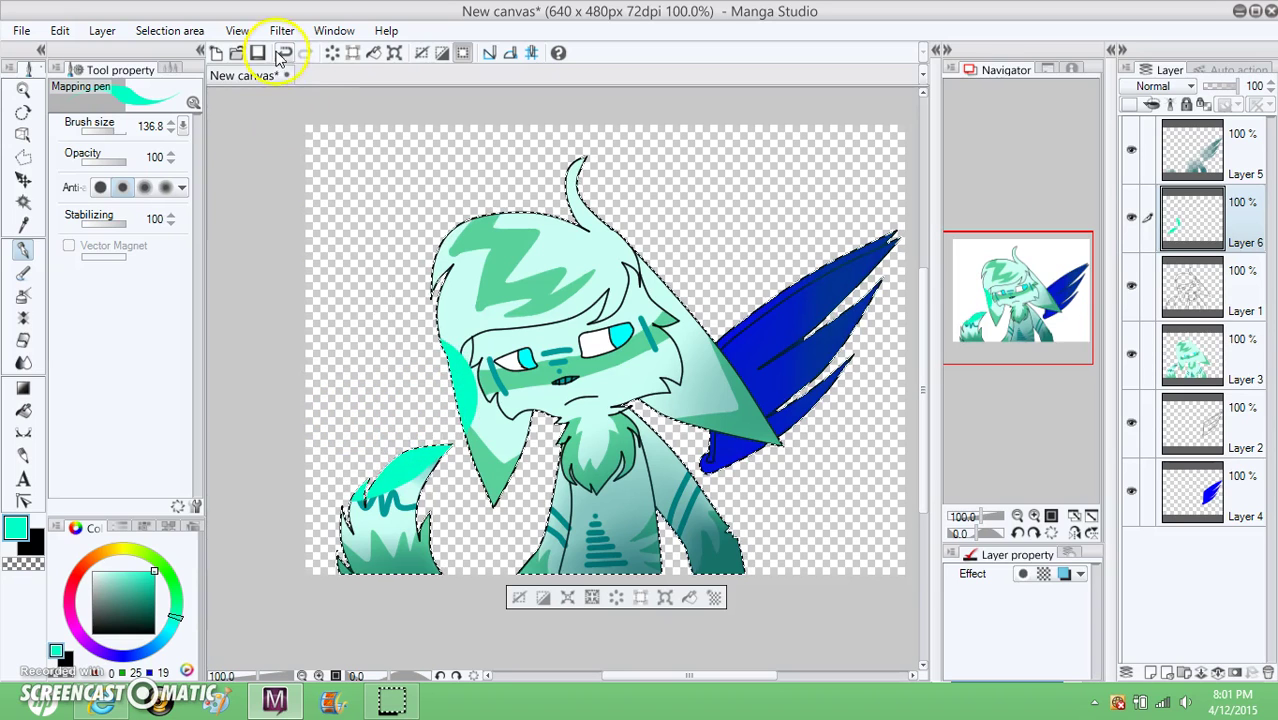
{"action": "left_click", "coordinate": [329, 55]}
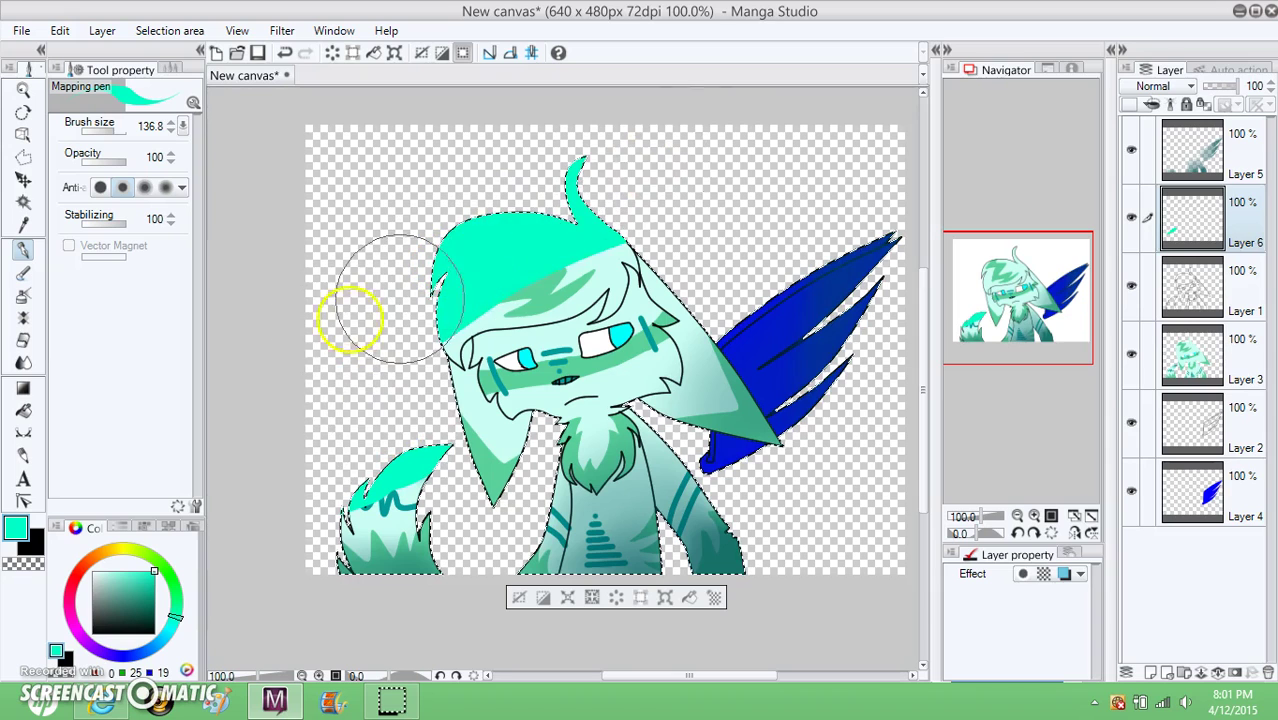
Step: Paint bright turquoise over the top of the hair and along the wing's upper edge on Layer 6
{"action": "left_click_drag", "start_coordinate": [337, 314], "coordinate": [492, 273]}
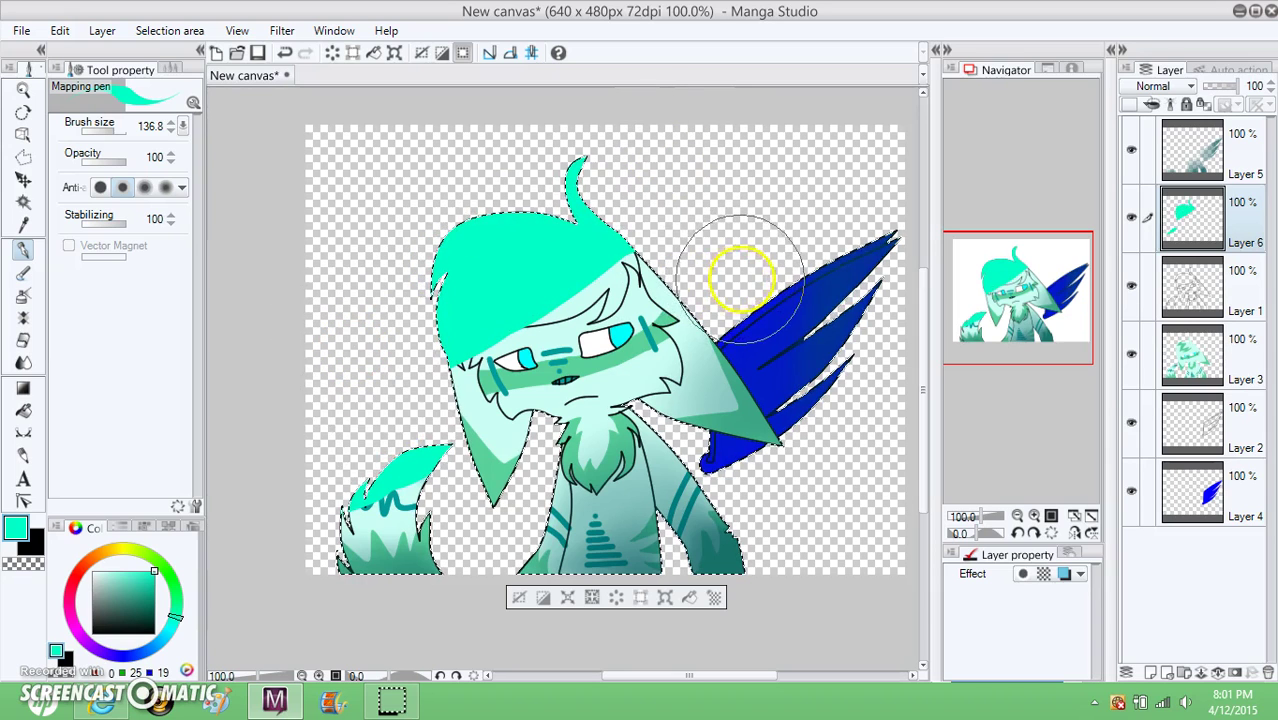
{"action": "mouse_move", "coordinate": [736, 262]}
{"action": "left_mouse_down"}
{"action": "mouse_move", "coordinate": [836, 194]}
{"action": "mouse_move", "coordinate": [750, 177]}
{"action": "mouse_move", "coordinate": [665, 235]}
{"action": "left_mouse_up"}
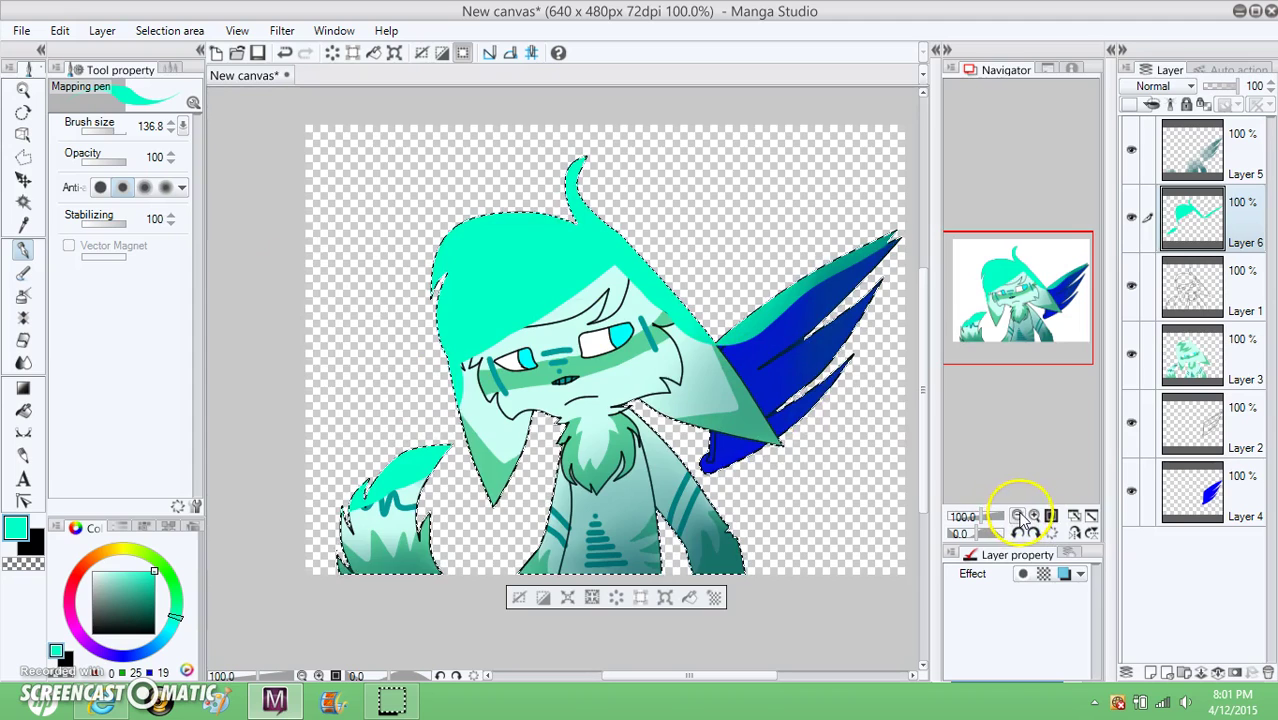
Step: Blur the edges of the turquoise paint on the hair, tail and wing
{"action": "left_click", "coordinate": [1017, 516]}
{"action": "left_click", "coordinate": [23, 362]}
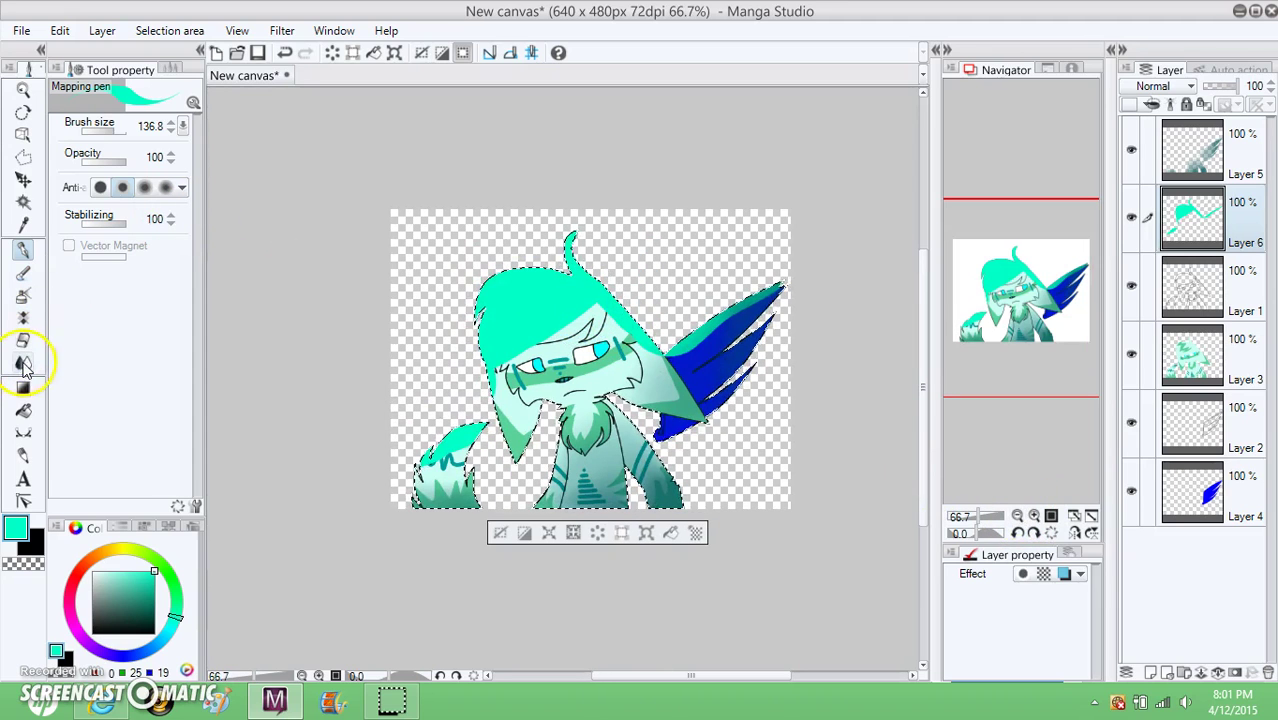
{"action": "left_click_drag", "start_coordinate": [632, 244], "coordinate": [565, 308]}
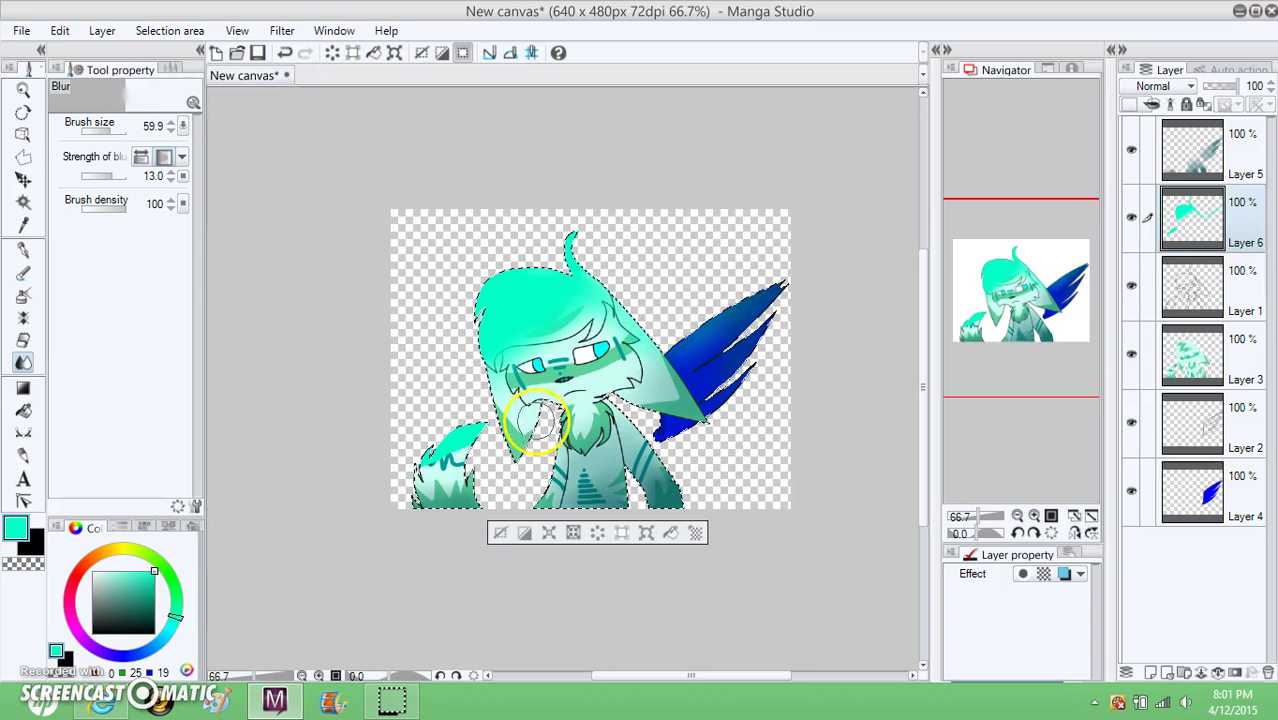
Step: Set Layer 6 to the Add (Glow) blending mode at 11% opacity
{"action": "left_click", "coordinate": [1188, 86]}
{"action": "left_click", "coordinate": [1150, 315]}
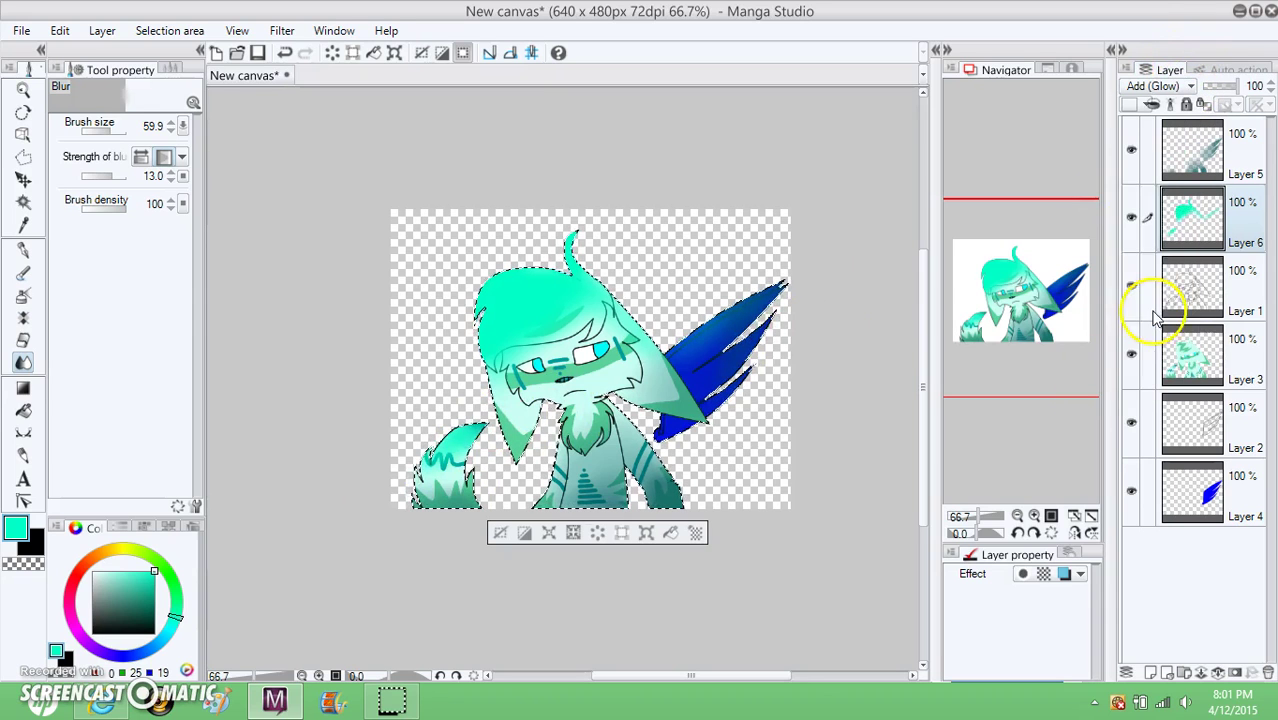
{"action": "left_click_drag", "start_coordinate": [1218, 92], "coordinate": [1208, 92]}
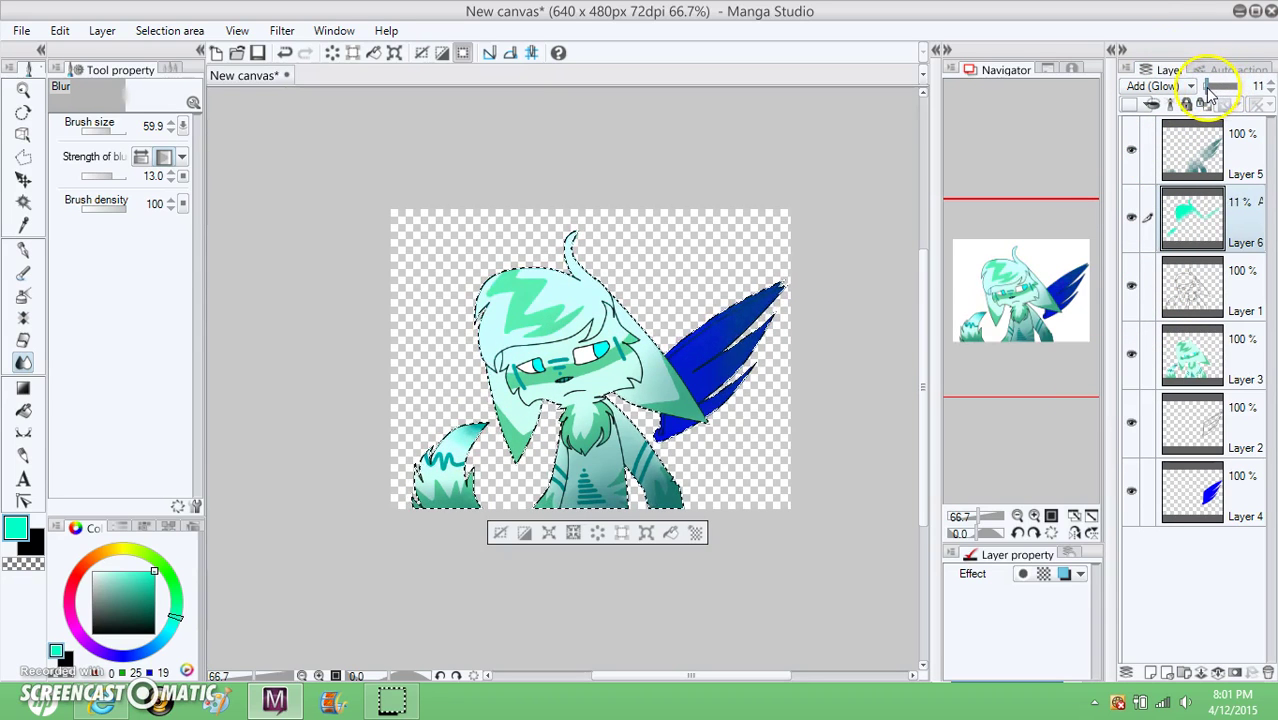
Step: Add a new raster layer directly above Layer 6
{"action": "left_click", "coordinate": [1034, 515]}
{"action": "left_click", "coordinate": [1143, 70]}
{"action": "left_click", "coordinate": [1150, 84]}
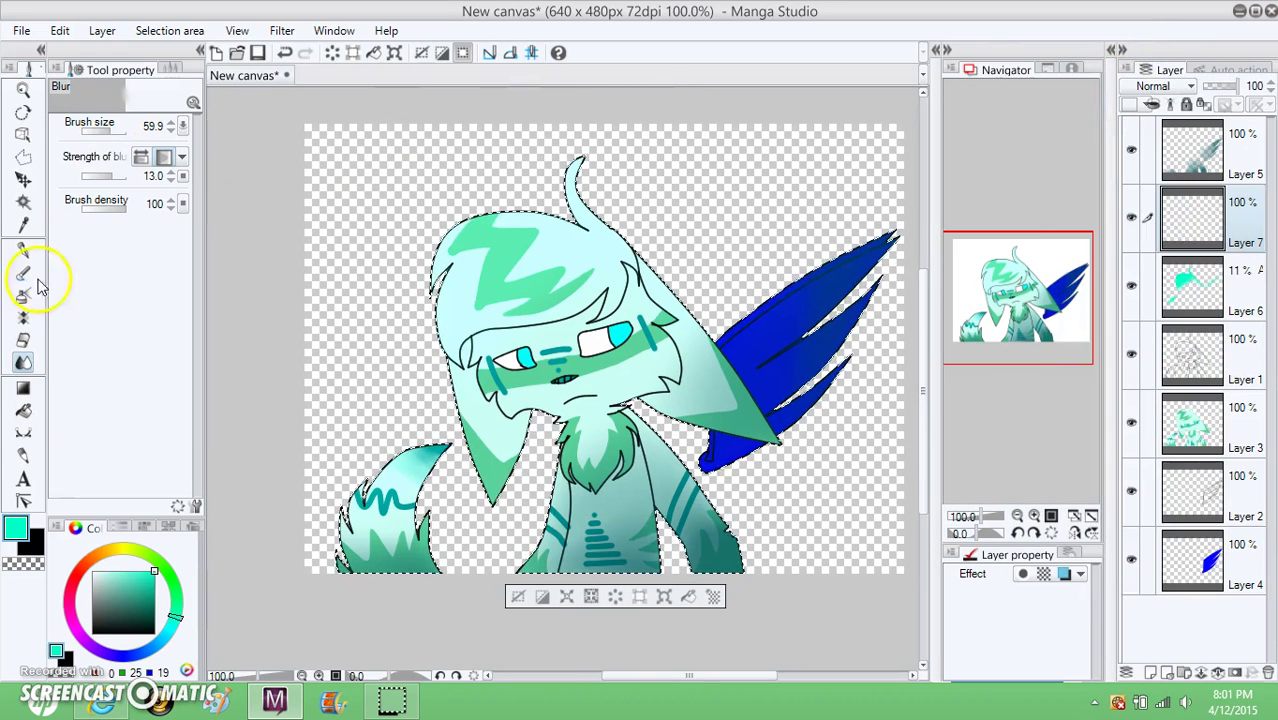
Step: Paint white highlights along the hair, wing and tail on Layer 7 with the Mapping pen at size 59.9
{"action": "left_click", "coordinate": [23, 249]}
{"action": "left_click_drag", "start_coordinate": [113, 140], "coordinate": [100, 128]}
{"action": "left_click", "coordinate": [91, 571]}
{"action": "left_click_drag", "start_coordinate": [107, 134], "coordinate": [113, 139]}
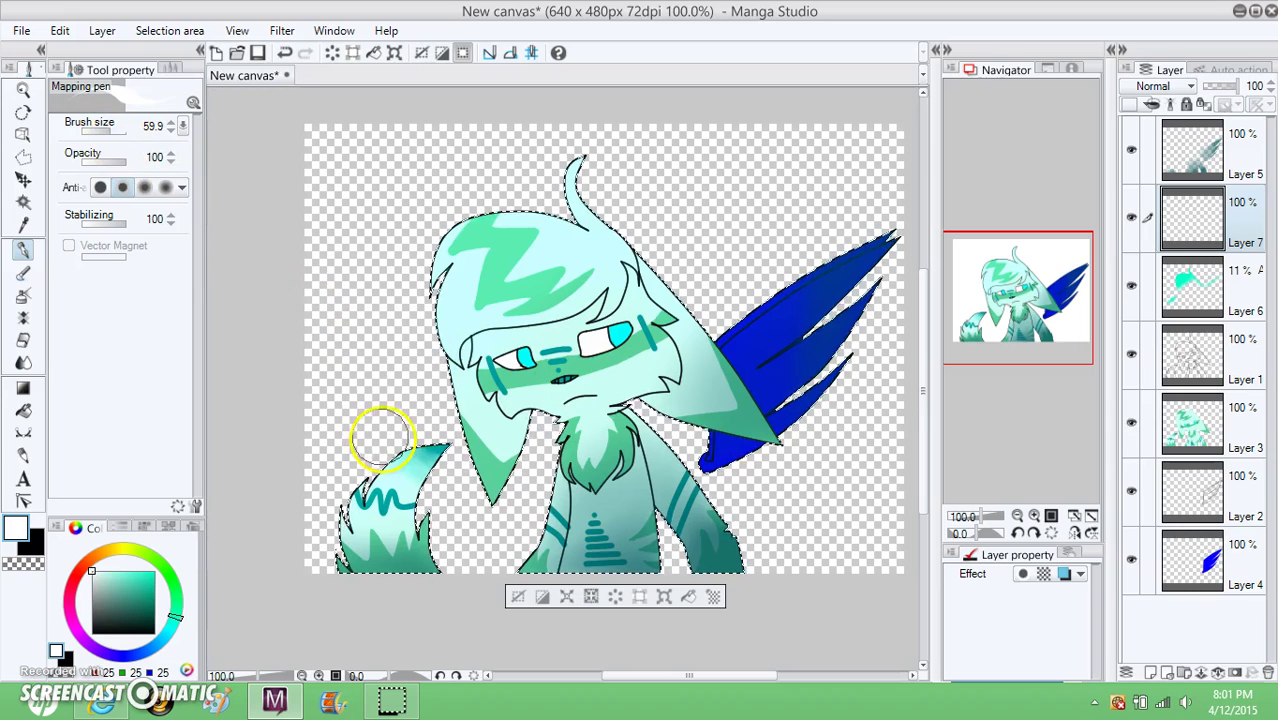
{"action": "left_click_drag", "start_coordinate": [403, 325], "coordinate": [568, 167]}
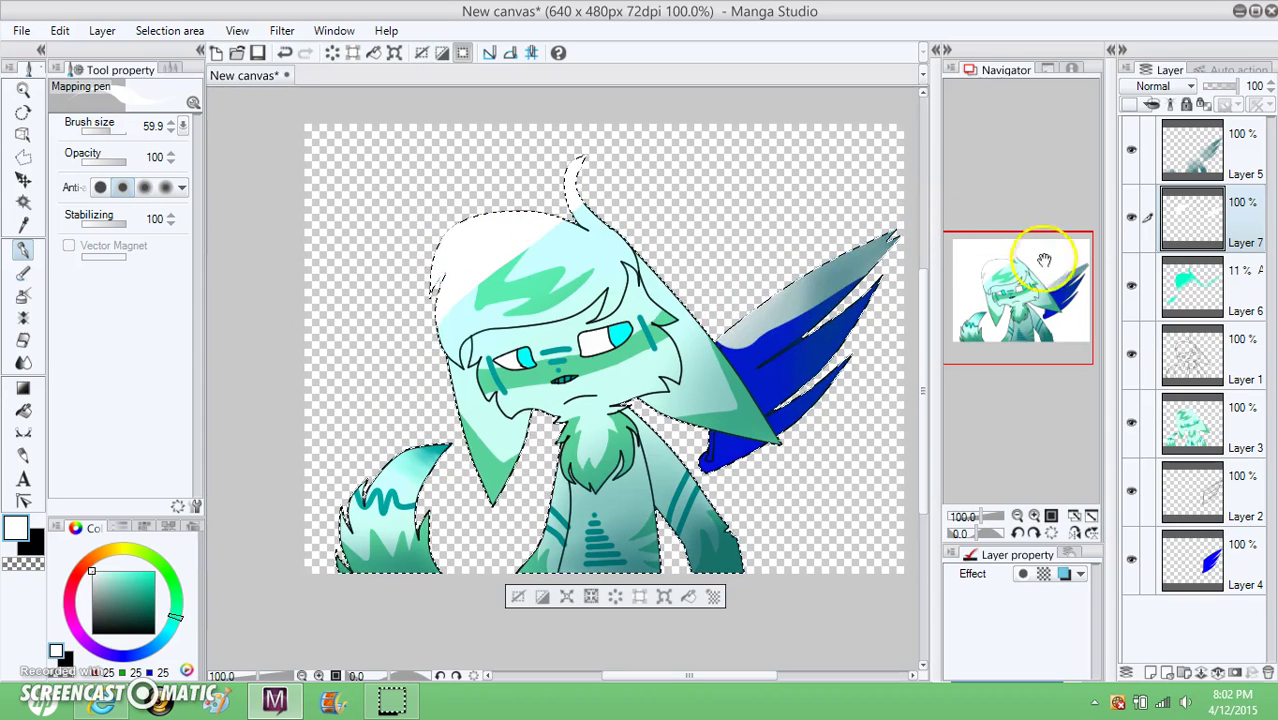
{"action": "left_click_drag", "start_coordinate": [1041, 263], "coordinate": [1039, 275]}
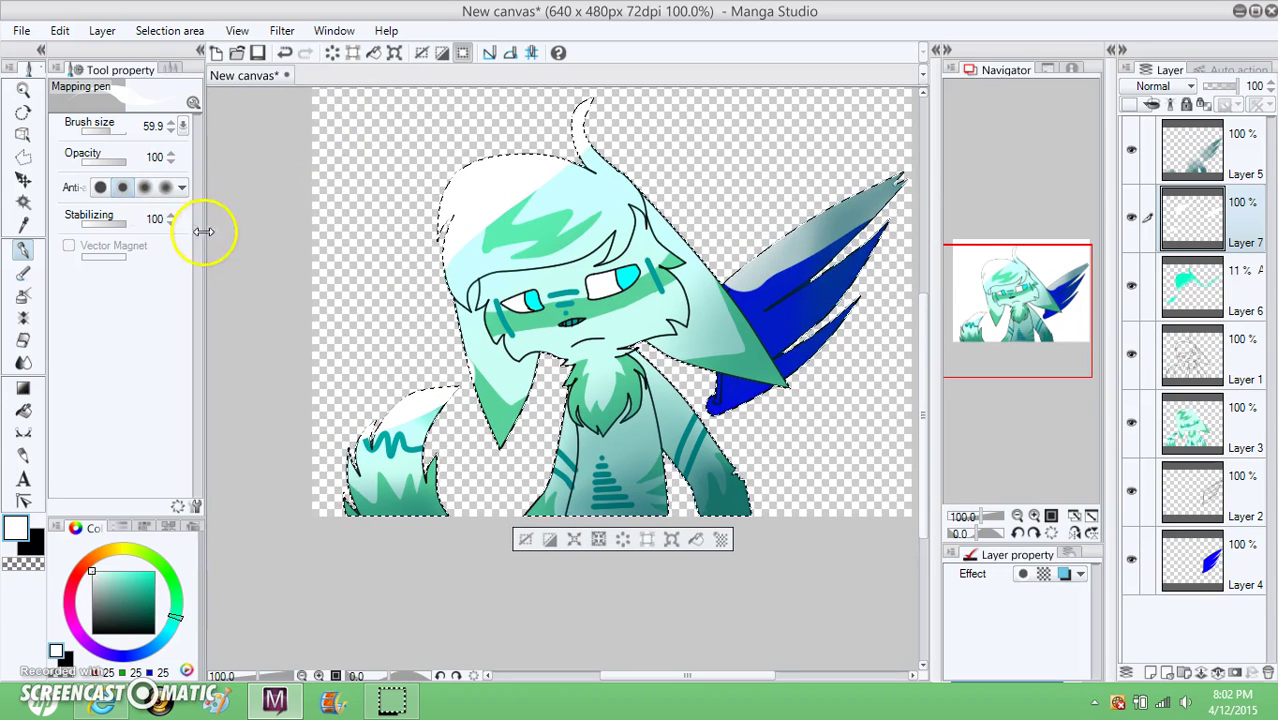
Step: Move Layer 7 and Layer 6 above Layer 5 in the layer order, keeping Layer 7 uppermost
{"action": "left_click_drag", "start_coordinate": [1240, 272], "coordinate": [1245, 132]}
{"action": "left_click_drag", "start_coordinate": [1255, 295], "coordinate": [1165, 125]}
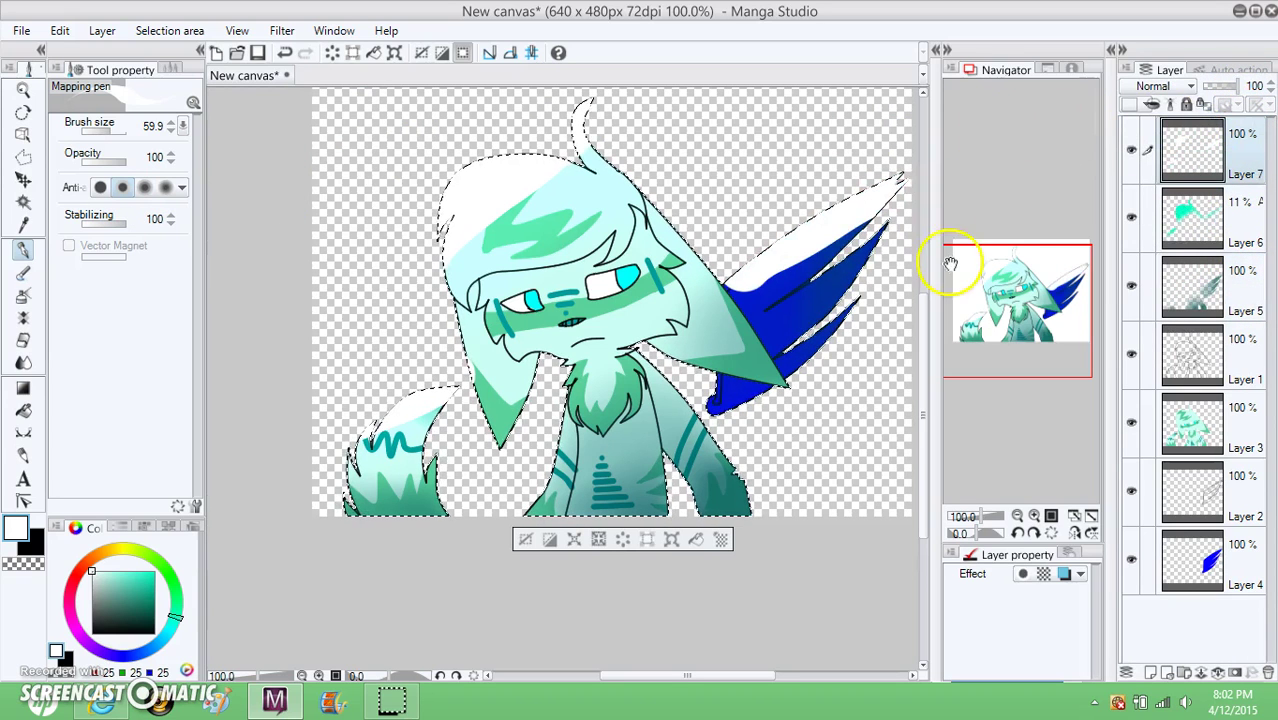
Step: Blur the white highlights and set Layer 7 to Add (Glow) at 35% opacity
{"action": "left_click", "coordinate": [23, 363]}
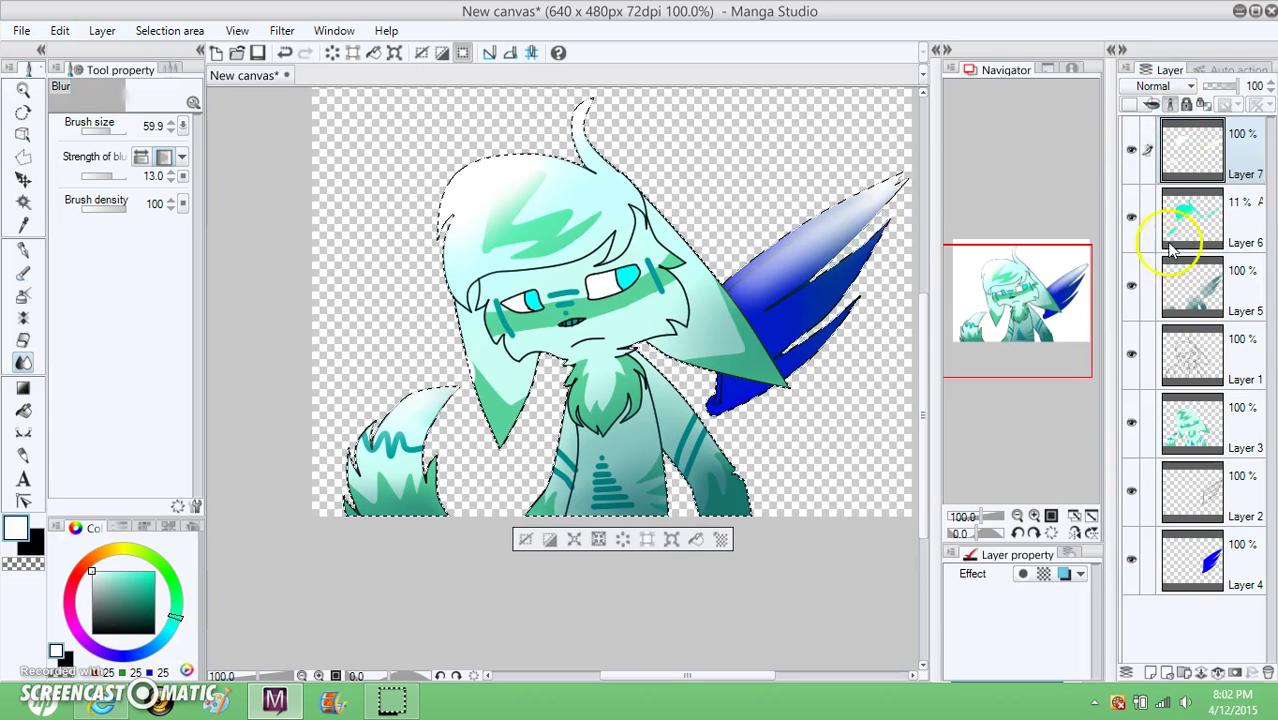
{"action": "left_click", "coordinate": [1188, 86]}
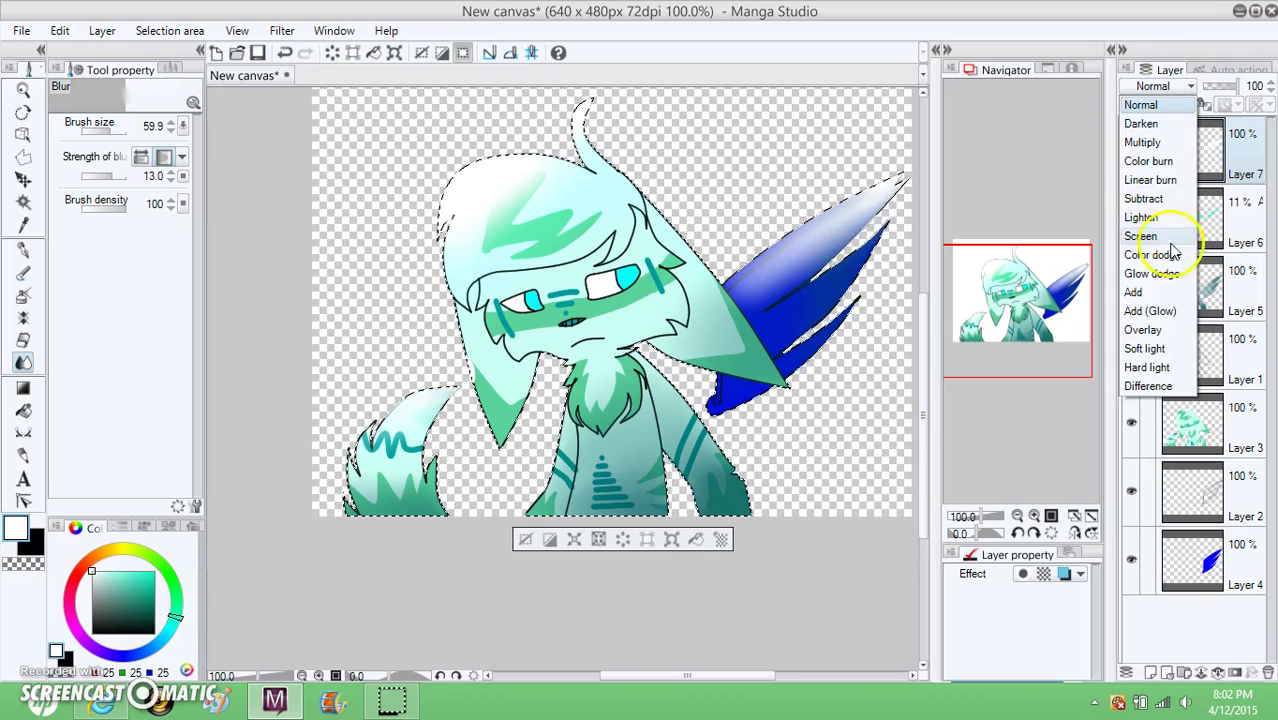
{"action": "left_click", "coordinate": [1158, 312]}
{"action": "left_click", "coordinate": [1228, 90]}
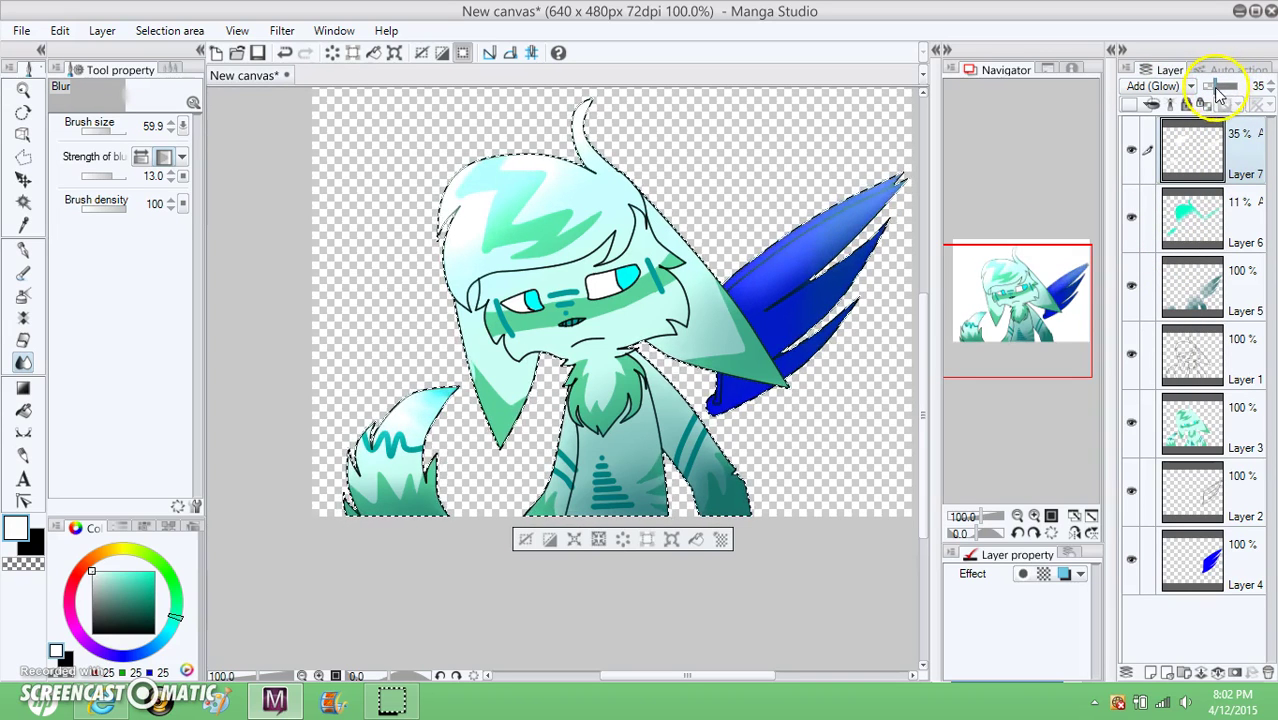
Step: Add a new raster layer directly above Layer 5 for the eye shading
{"action": "left_click", "coordinate": [1017, 516]}
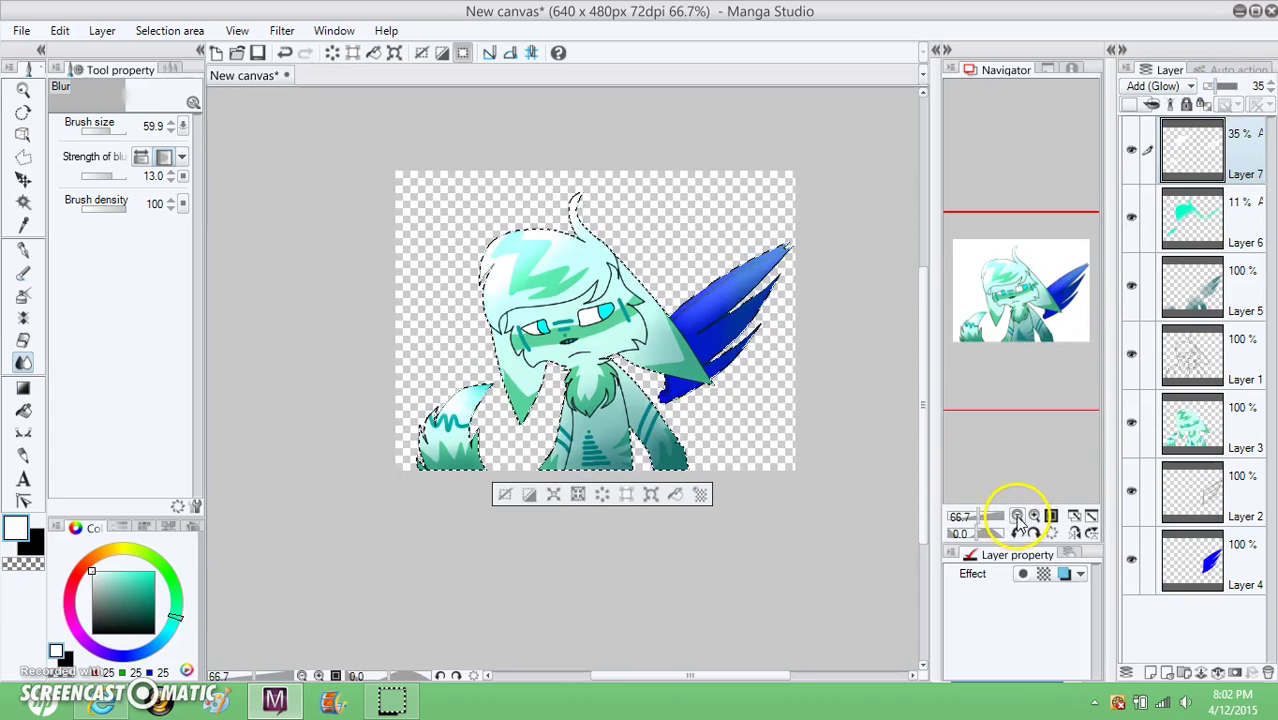
{"action": "left_click", "coordinate": [1034, 516]}
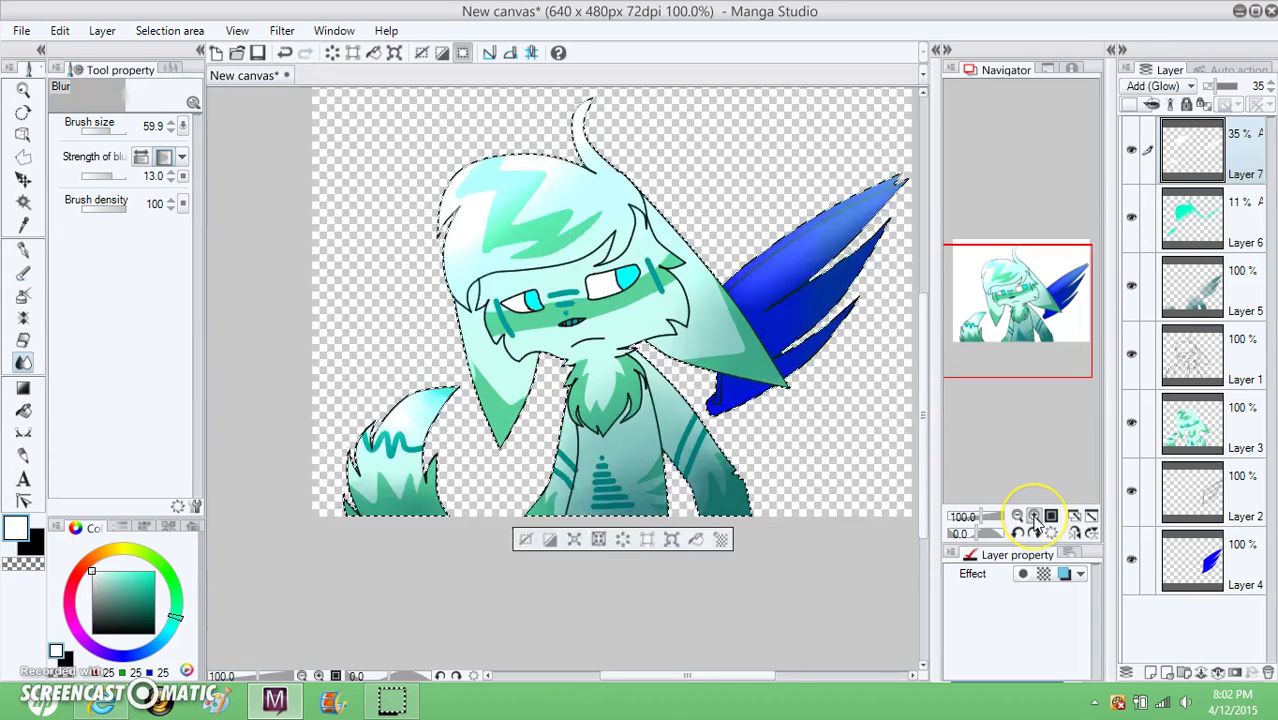
{"action": "left_click", "coordinate": [1034, 516]}
{"action": "left_click", "coordinate": [1034, 516]}
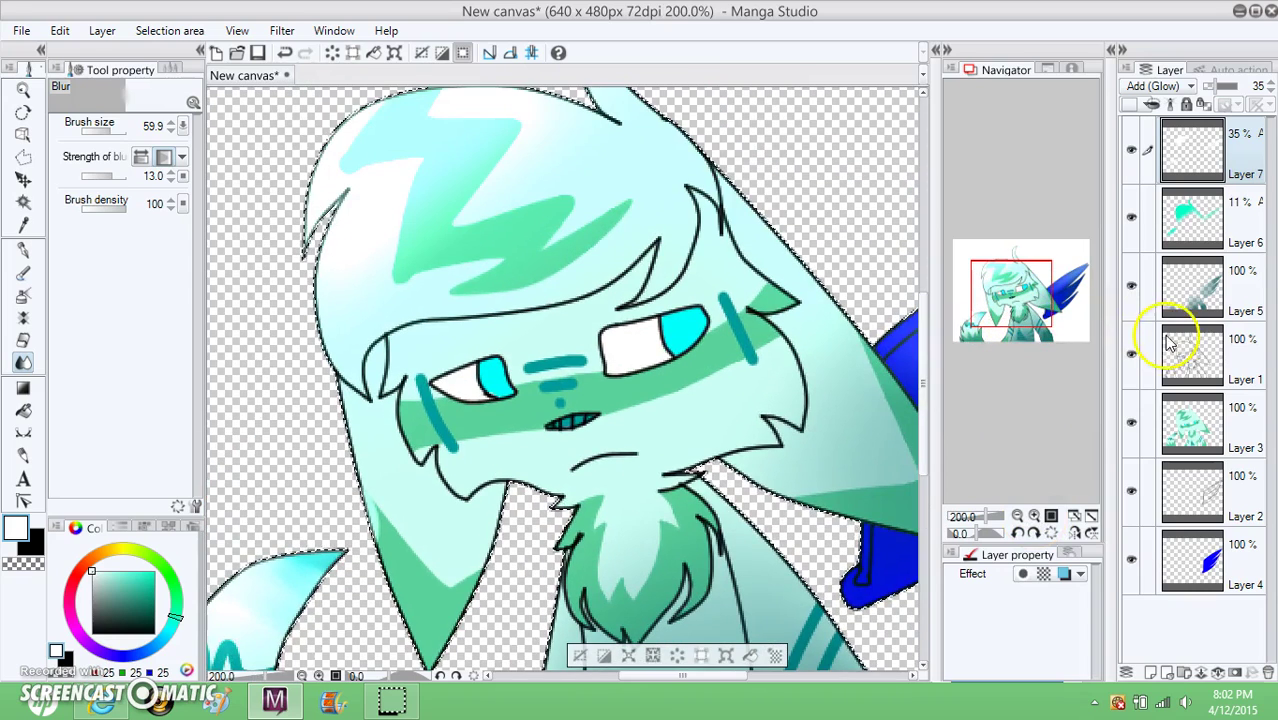
{"action": "left_click", "coordinate": [1248, 284]}
{"action": "left_click", "coordinate": [1143, 68]}
{"action": "left_click", "coordinate": [1075, 84]}
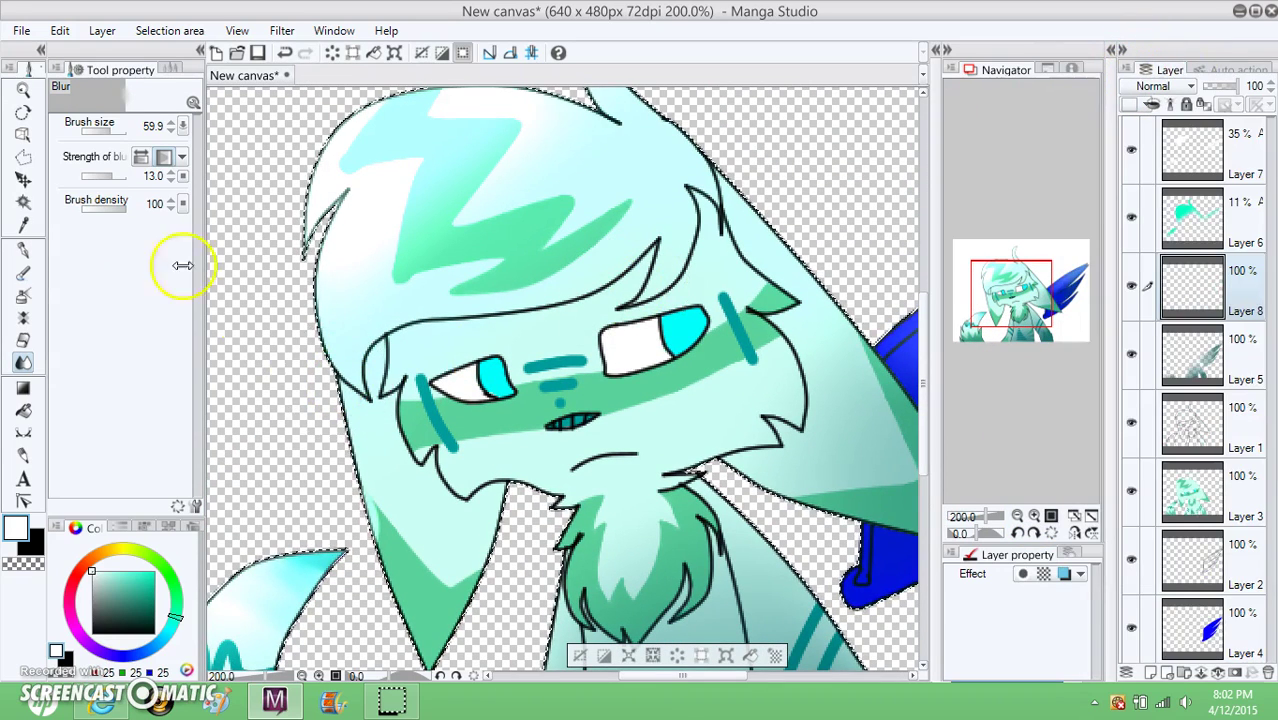
Step: Shade the upper part of both irises in dark teal on Layer 8 with the Mapping pen at size 11.5
{"action": "left_click", "coordinate": [22, 256]}
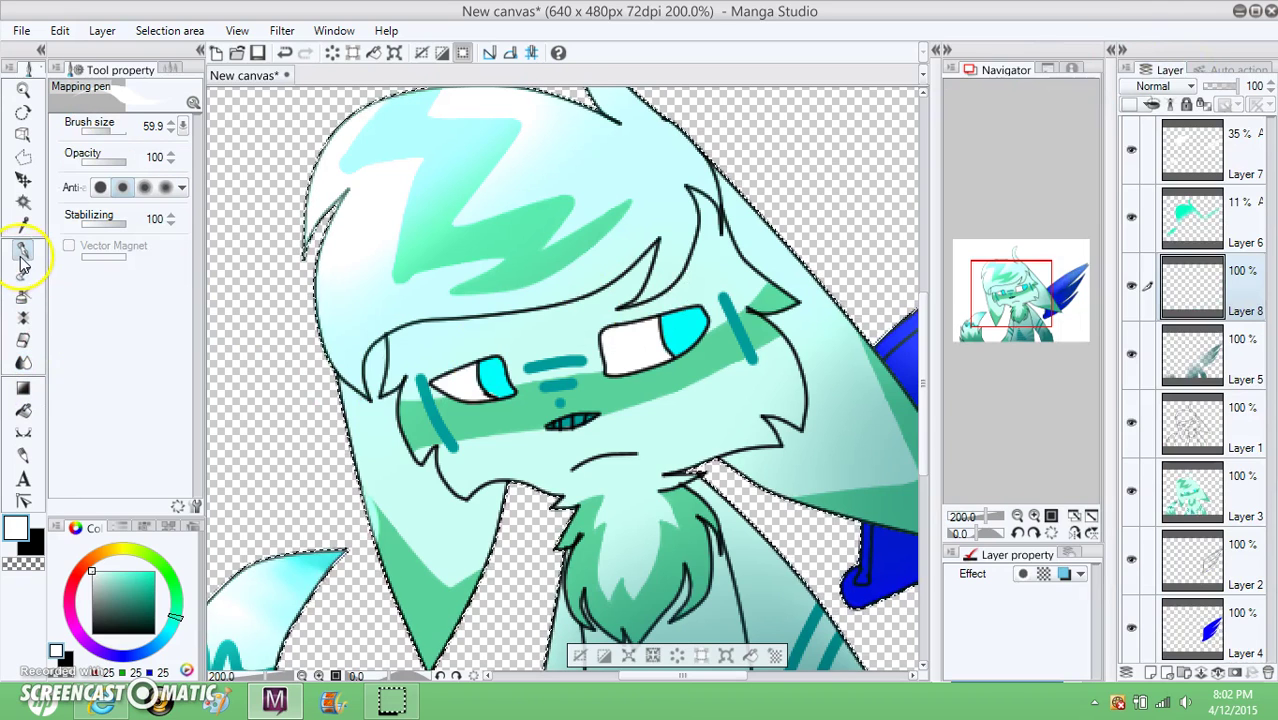
{"action": "left_click", "coordinate": [683, 335], "text": "alt"}
{"action": "left_click_drag", "start_coordinate": [541, 381], "coordinate": [578, 379]}
{"action": "left_click_drag", "start_coordinate": [118, 130], "coordinate": [96, 128]}
{"action": "left_click", "coordinate": [154, 607]}
{"action": "left_click", "coordinate": [1034, 515]}
{"action": "left_click", "coordinate": [1034, 515]}
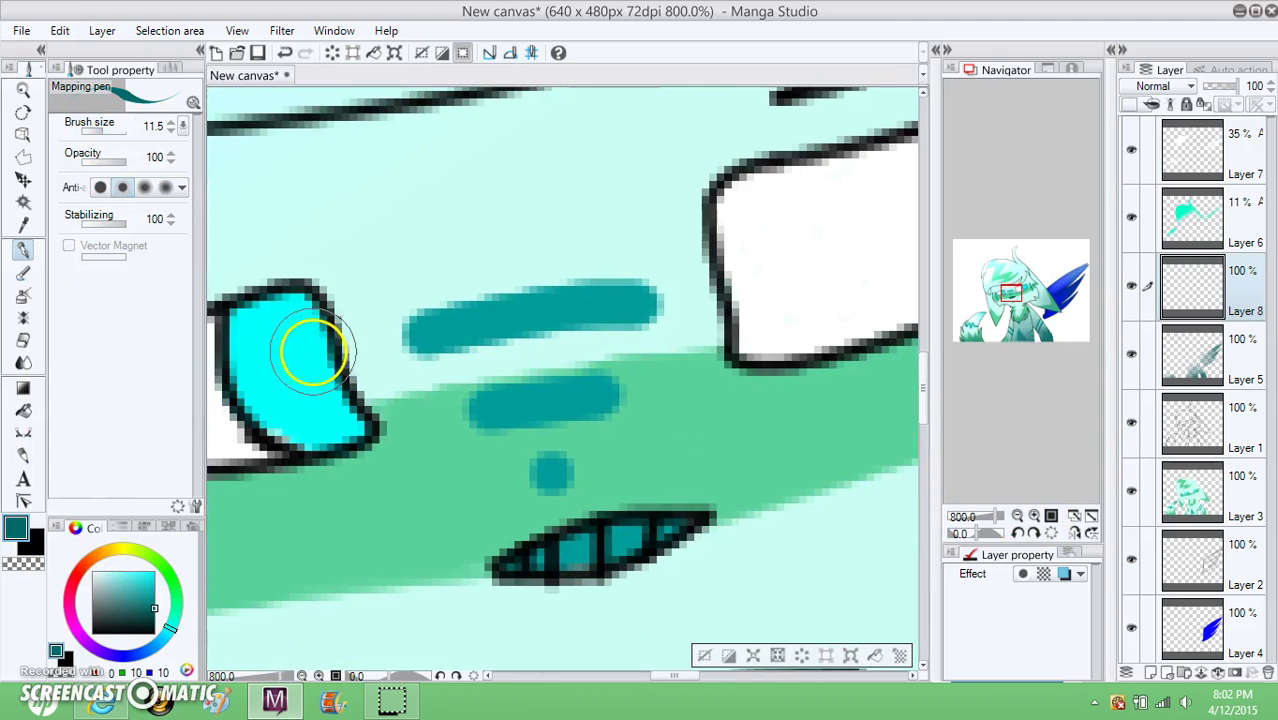
{"action": "mouse_move", "coordinate": [300, 342]}
{"action": "left_mouse_down"}
{"action": "mouse_move", "coordinate": [274, 342]}
{"action": "mouse_move", "coordinate": [288, 322]}
{"action": "left_mouse_up"}
{"action": "left_click_drag", "start_coordinate": [1011, 294], "coordinate": [1018, 293]}
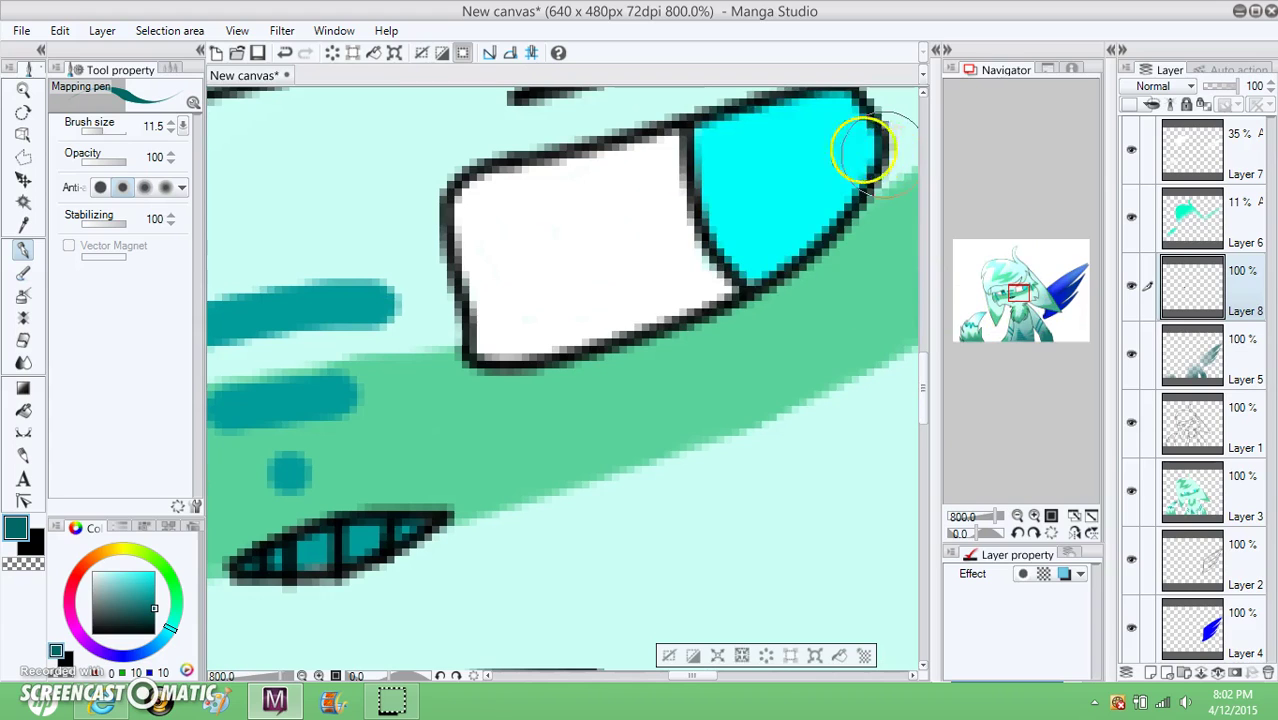
{"action": "left_click_drag", "start_coordinate": [833, 128], "coordinate": [695, 150]}
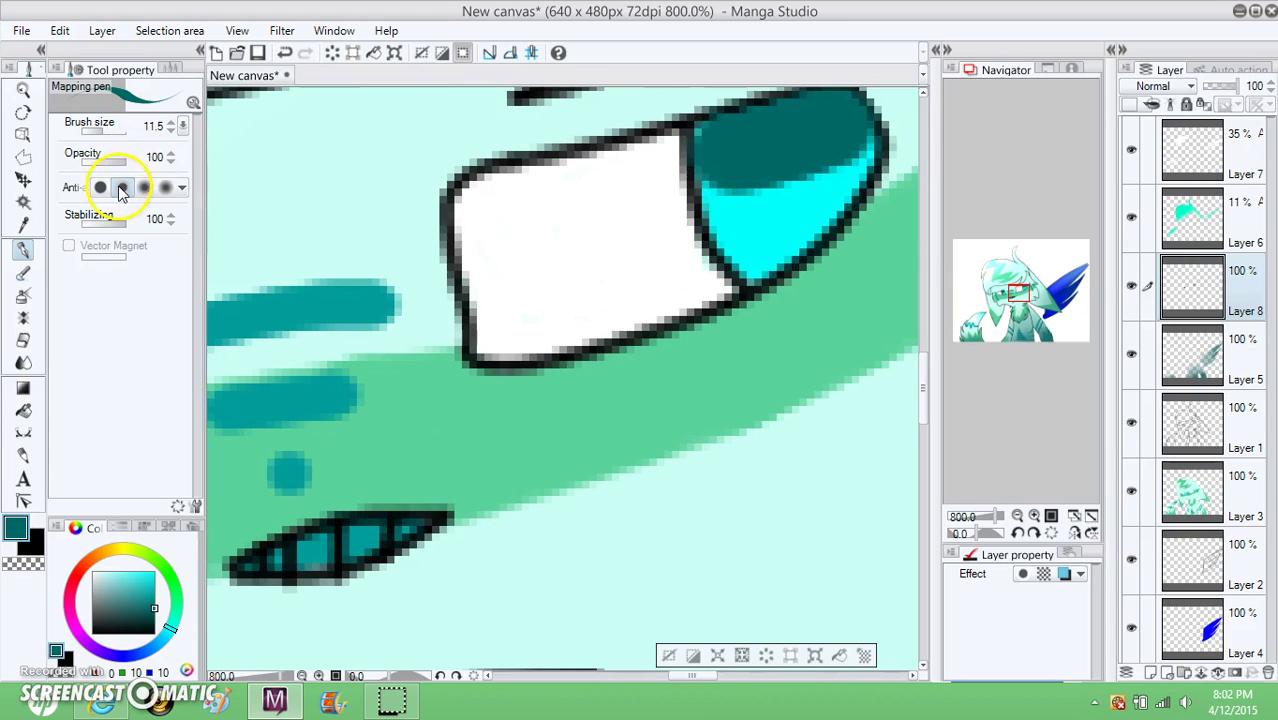
Step: Soften the dark teal shading in both irises with the Blur tool at size 5.0 and blur strength 2.5
{"action": "left_click", "coordinate": [24, 364]}
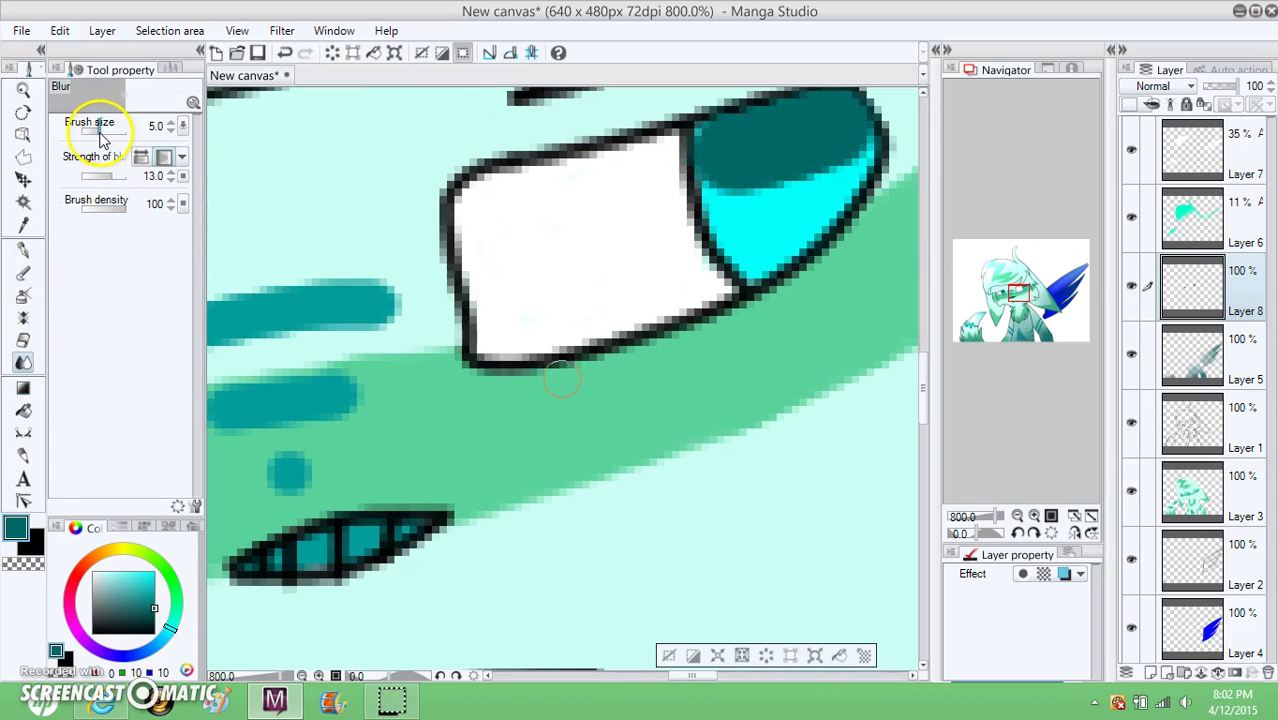
{"action": "mouse_move", "coordinate": [707, 143]}
{"action": "left_mouse_down"}
{"action": "mouse_move", "coordinate": [717, 192]}
{"action": "mouse_move", "coordinate": [863, 140]}
{"action": "mouse_move", "coordinate": [771, 172]}
{"action": "mouse_move", "coordinate": [899, 108]}
{"action": "mouse_move", "coordinate": [722, 186]}
{"action": "mouse_move", "coordinate": [842, 152]}
{"action": "mouse_move", "coordinate": [745, 175]}
{"action": "left_mouse_up"}
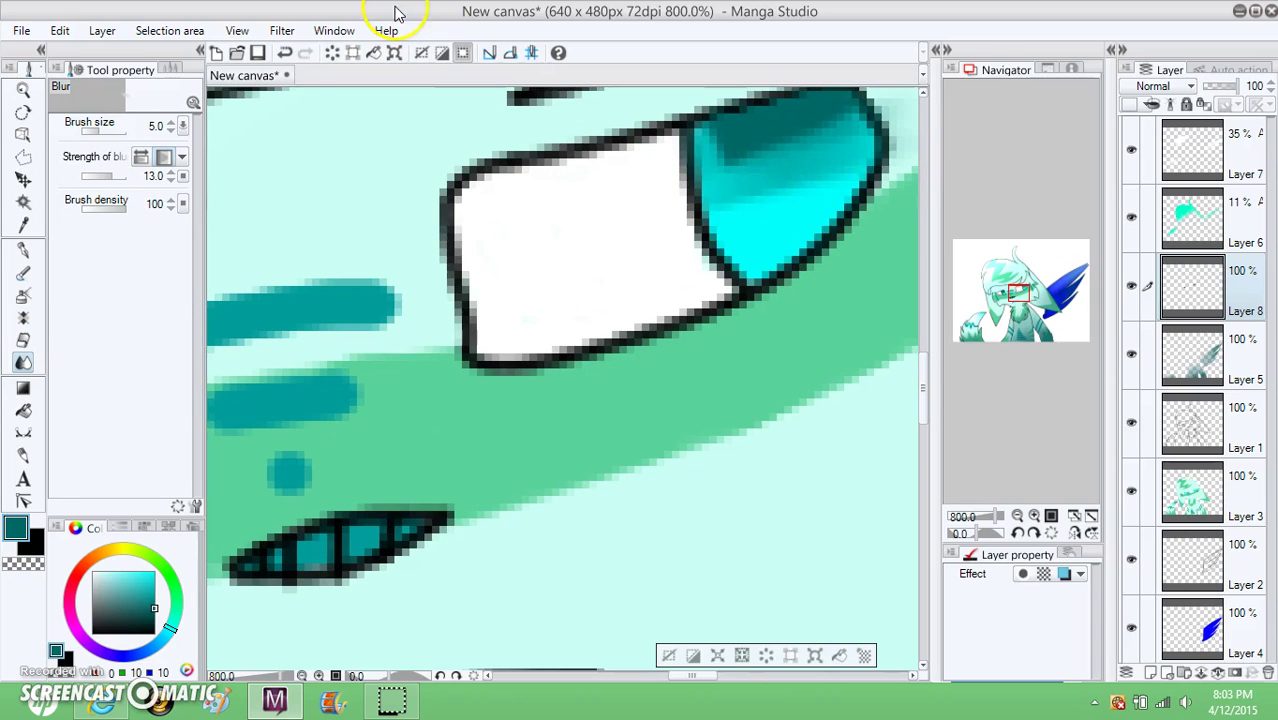
{"action": "left_click", "coordinate": [285, 52]}
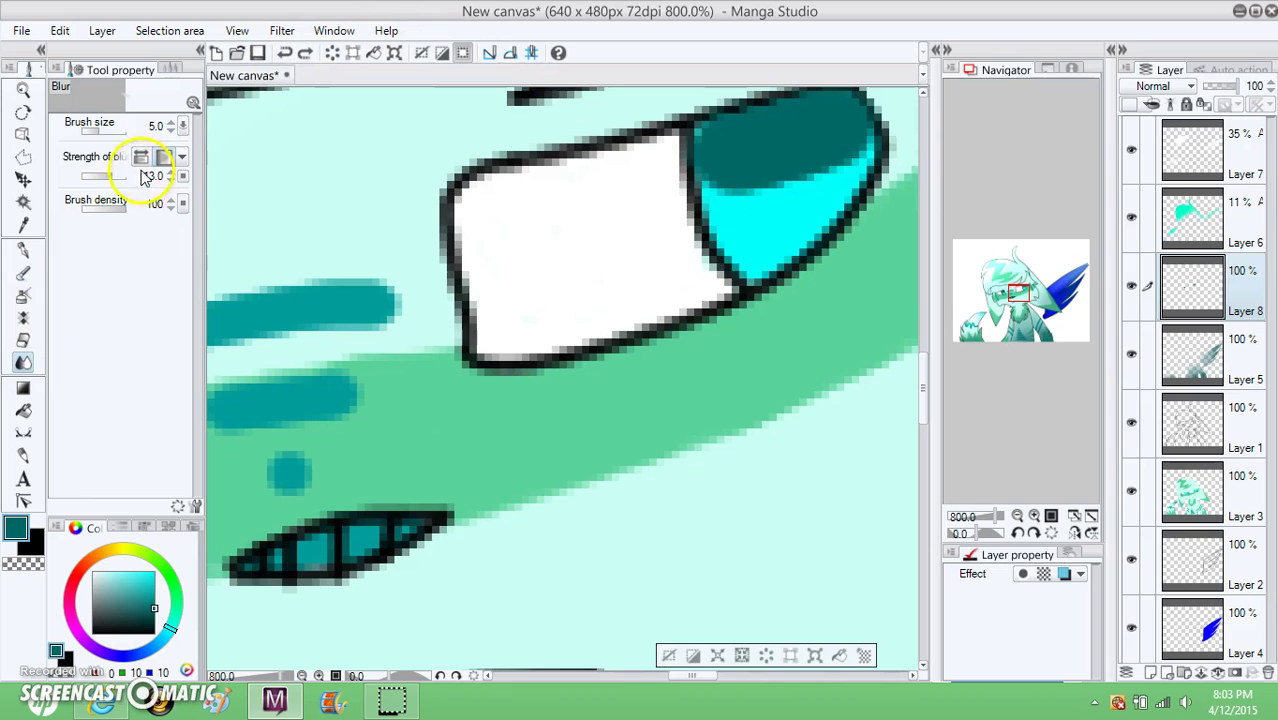
{"action": "left_click_drag", "start_coordinate": [108, 180], "coordinate": [88, 177]}
{"action": "mouse_move", "coordinate": [635, 157]}
{"action": "left_mouse_down"}
{"action": "mouse_move", "coordinate": [681, 196]}
{"action": "mouse_move", "coordinate": [881, 145]}
{"action": "mouse_move", "coordinate": [868, 152]}
{"action": "mouse_move", "coordinate": [756, 150]}
{"action": "mouse_move", "coordinate": [894, 118]}
{"action": "mouse_move", "coordinate": [751, 190]}
{"action": "mouse_move", "coordinate": [944, 128]}
{"action": "mouse_move", "coordinate": [662, 189]}
{"action": "mouse_move", "coordinate": [855, 99]}
{"action": "mouse_move", "coordinate": [692, 144]}
{"action": "mouse_move", "coordinate": [739, 131]}
{"action": "mouse_move", "coordinate": [790, 172]}
{"action": "mouse_move", "coordinate": [886, 120]}
{"action": "mouse_move", "coordinate": [702, 154]}
{"action": "left_mouse_up"}
{"action": "left_click_drag", "start_coordinate": [1018, 292], "coordinate": [1005, 293]}
{"action": "mouse_move", "coordinate": [405, 340]}
{"action": "left_mouse_down"}
{"action": "mouse_move", "coordinate": [576, 308]}
{"action": "mouse_move", "coordinate": [579, 274]}
{"action": "mouse_move", "coordinate": [493, 287]}
{"action": "mouse_move", "coordinate": [580, 300]}
{"action": "left_mouse_up"}
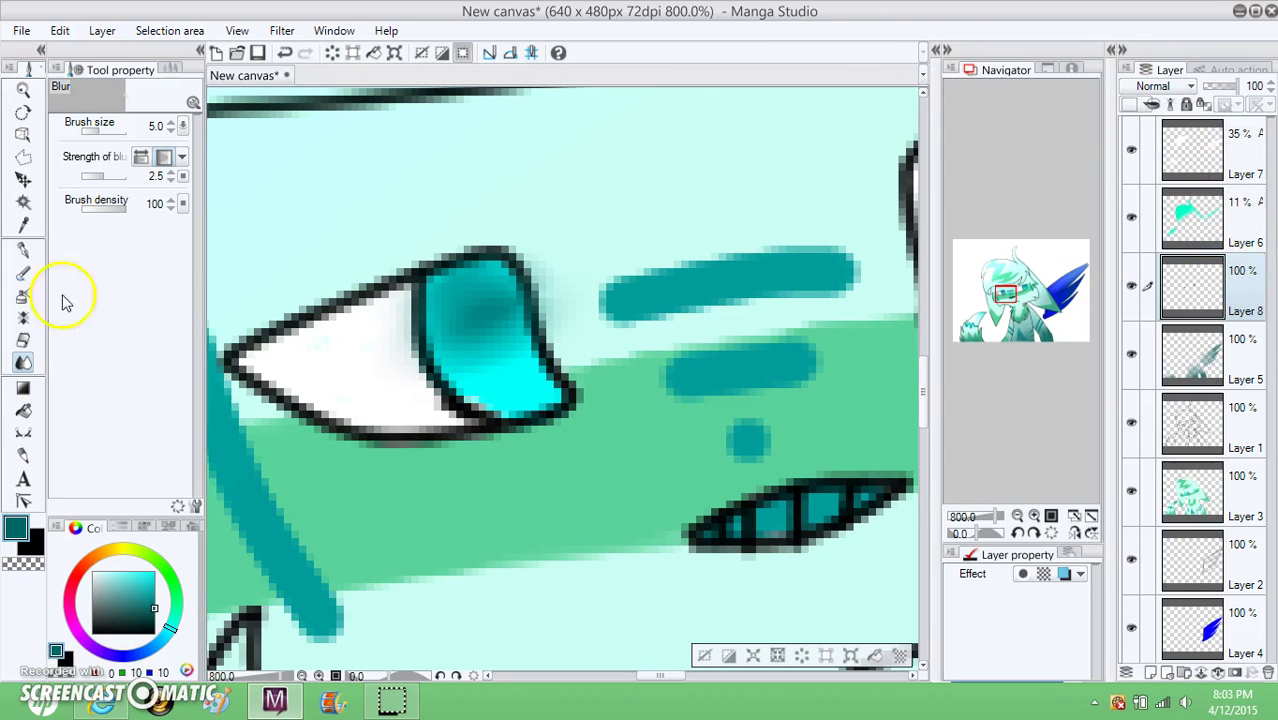
Step: Paint a small white highlight on the inner edge of the narrower eye's iris with the Mapping pen at size 3.3
{"action": "left_click", "coordinate": [22, 250]}
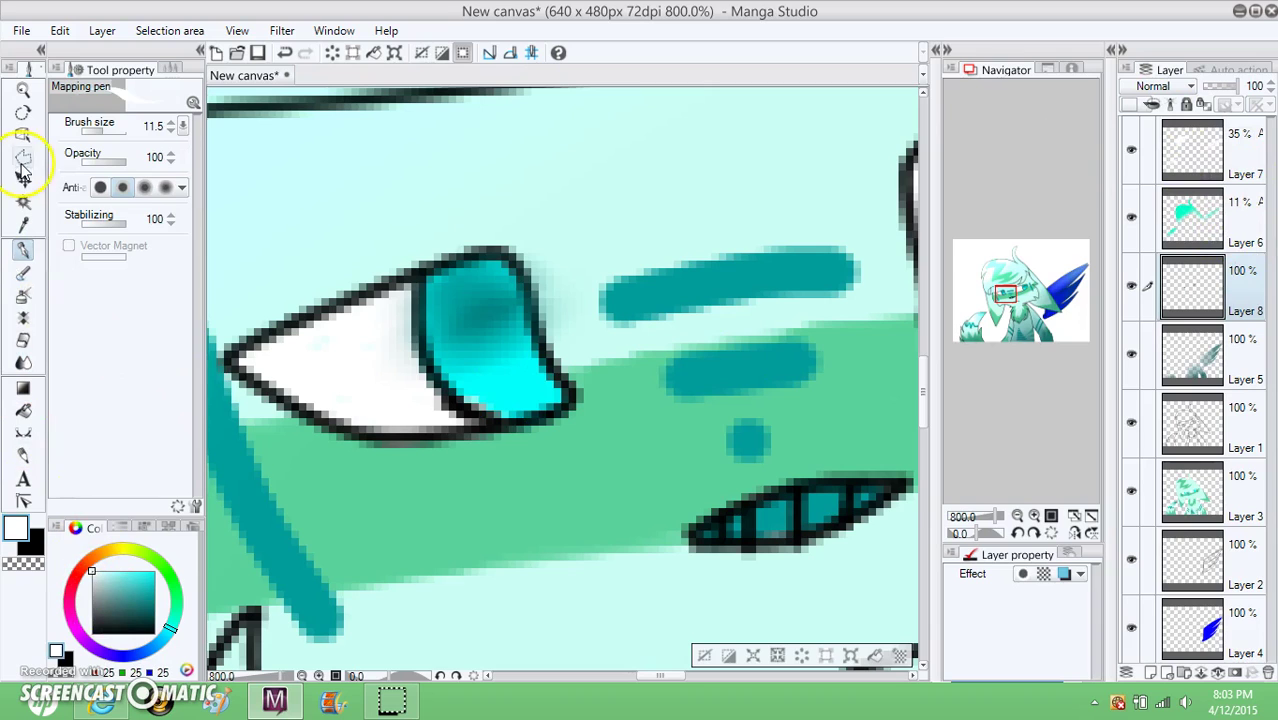
{"action": "left_click_drag", "start_coordinate": [112, 135], "coordinate": [120, 132]}
{"action": "left_click", "coordinate": [101, 187]}
{"action": "left_click", "coordinate": [113, 125]}
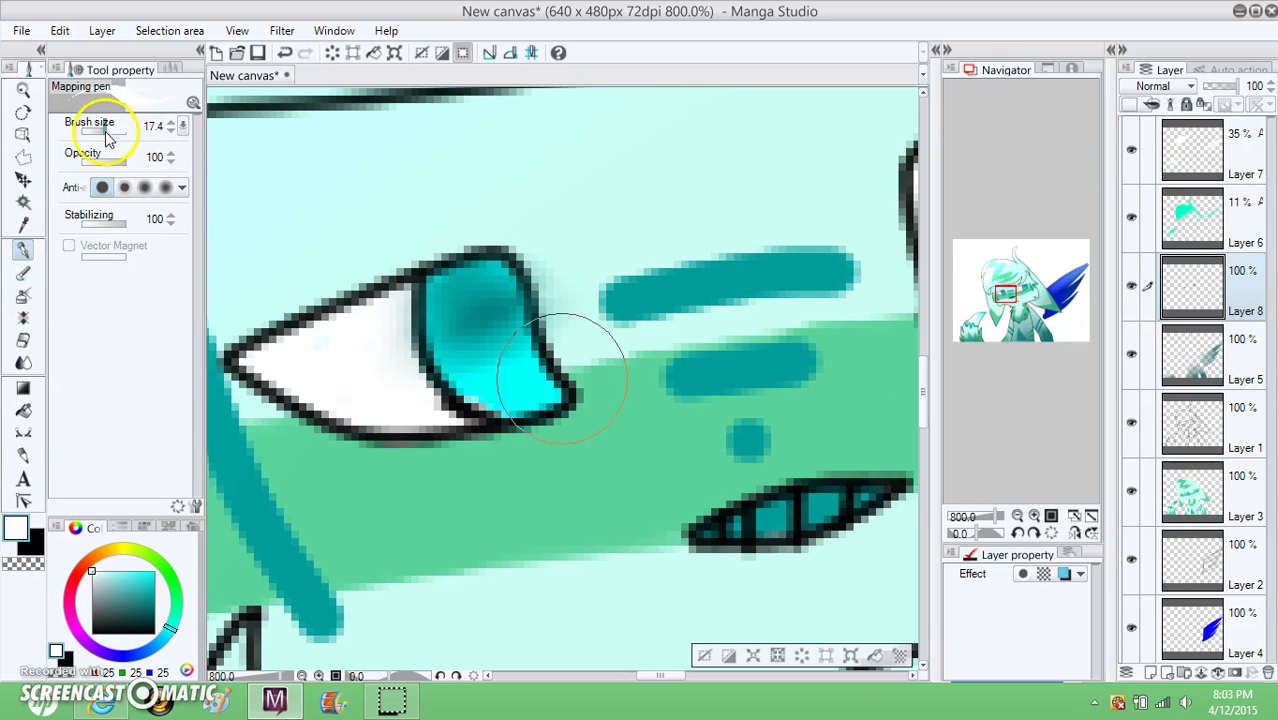
{"action": "left_click", "coordinate": [122, 187]}
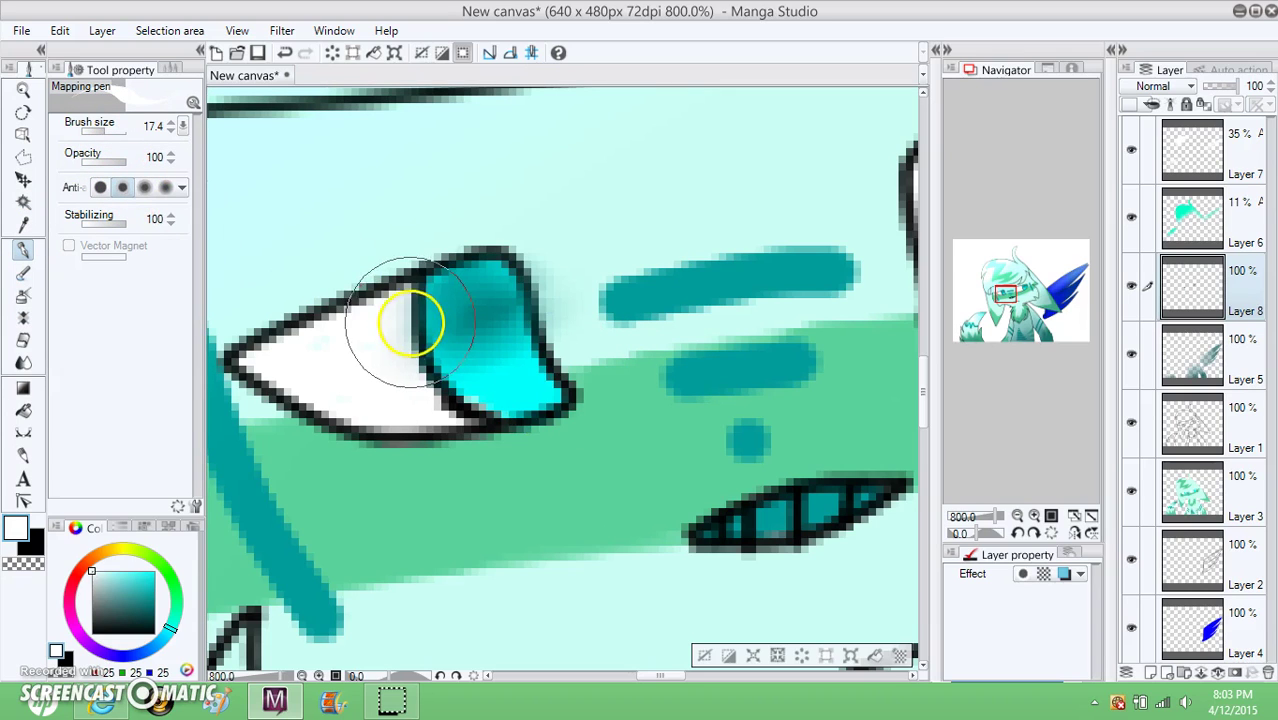
{"action": "left_click", "coordinate": [285, 52]}
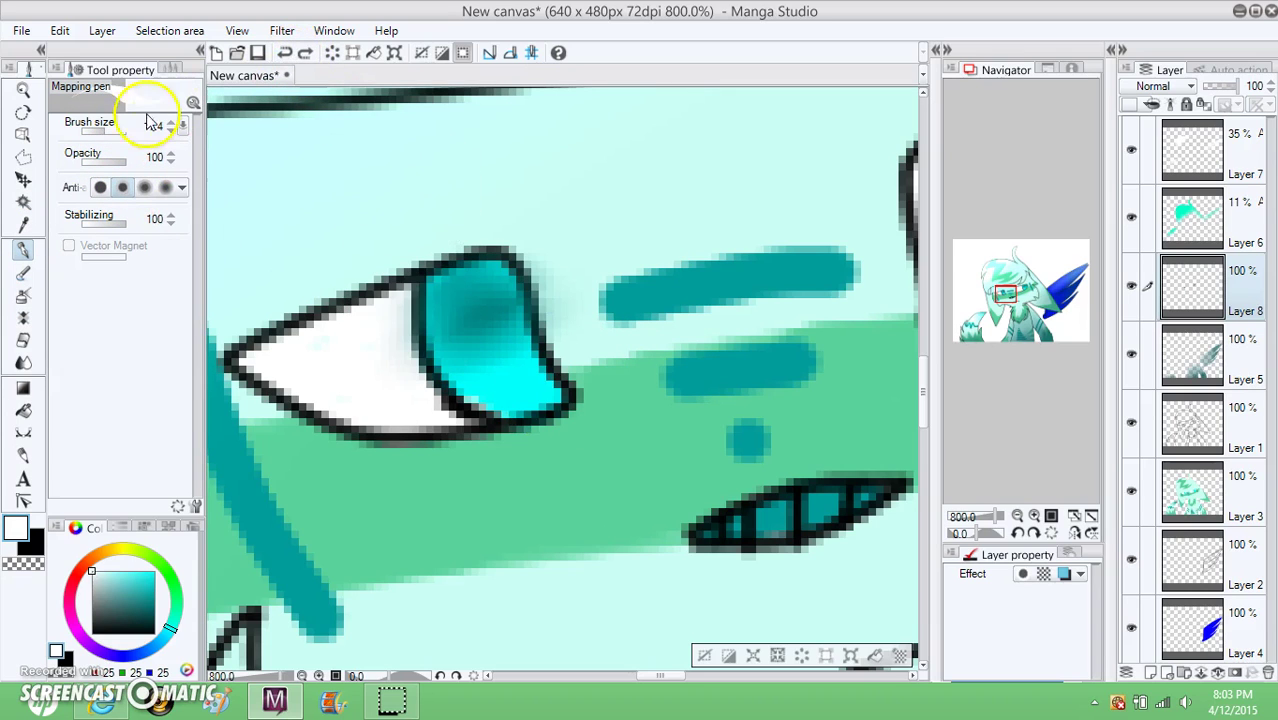
{"action": "mouse_move", "coordinate": [428, 300]}
{"action": "left_mouse_down"}
{"action": "mouse_move", "coordinate": [408, 308]}
{"action": "mouse_move", "coordinate": [422, 322]}
{"action": "left_mouse_up"}
Step: Paint a white highlight on the left edge of the other eye's iris at brush size 6.0
{"action": "left_click", "coordinate": [1018, 340]}
{"action": "left_click_drag", "start_coordinate": [1012, 292], "coordinate": [1036, 282]}
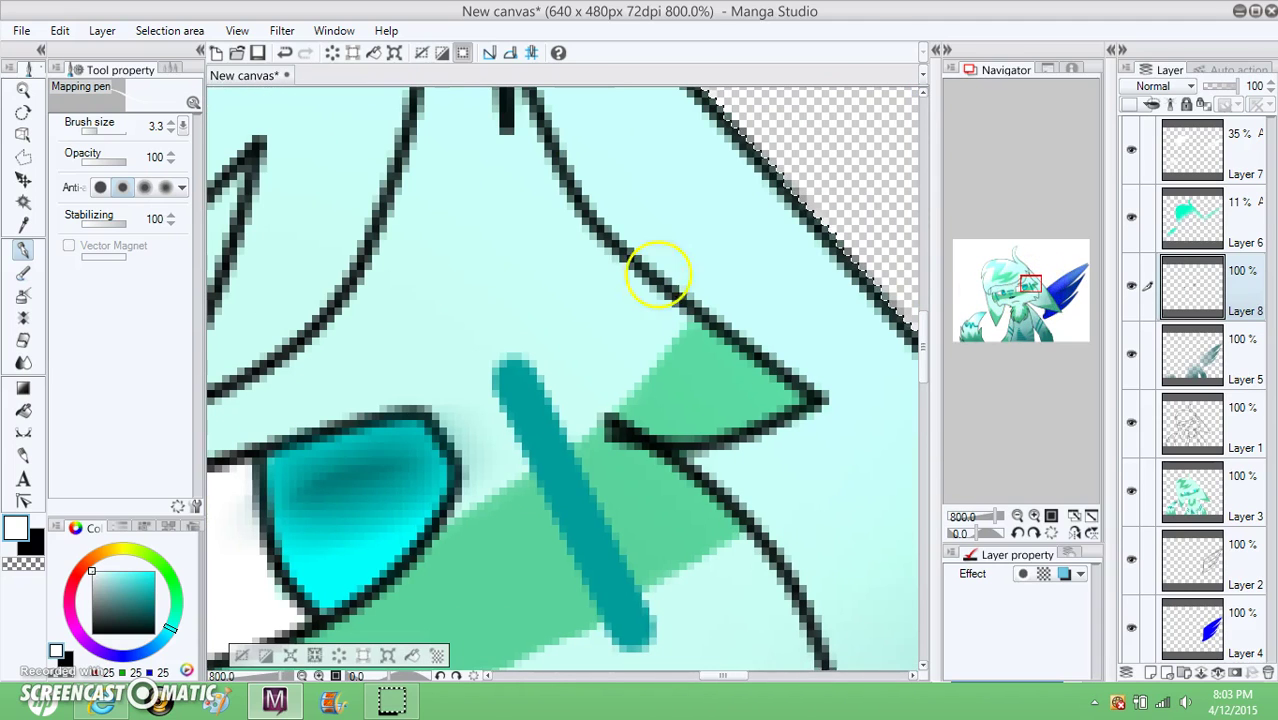
{"action": "left_click", "coordinate": [165, 122]}
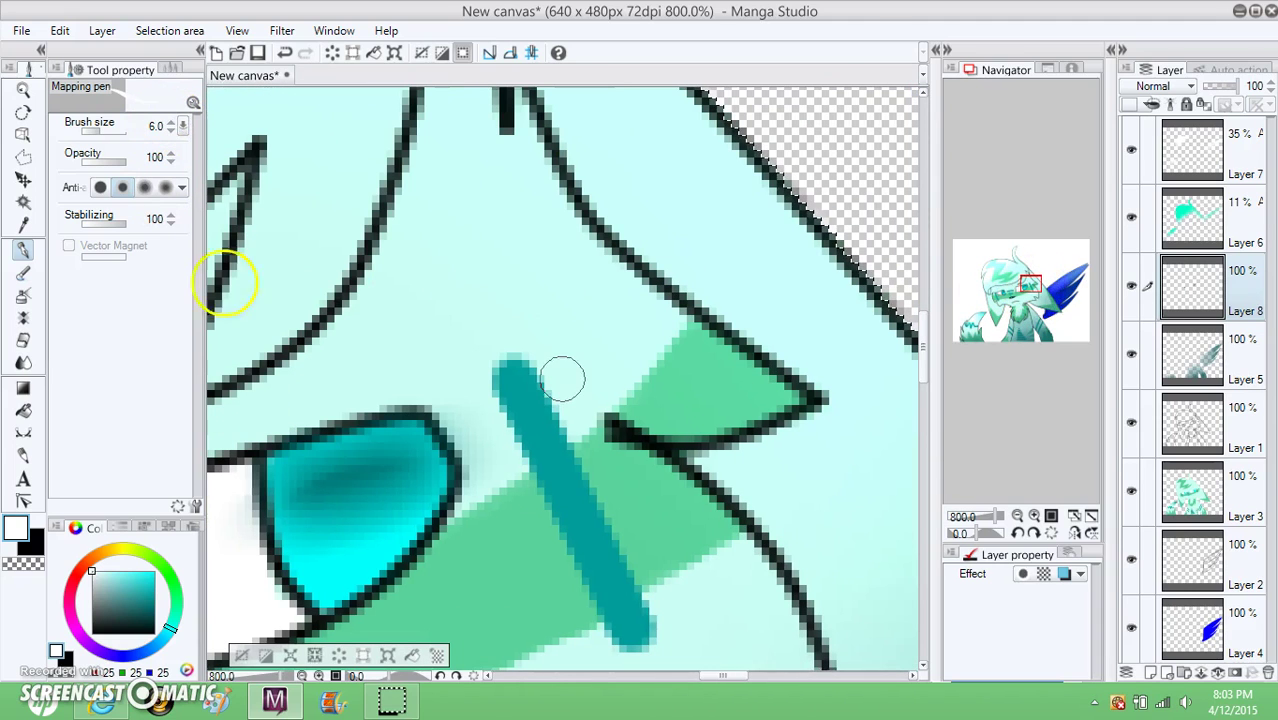
{"action": "left_click_drag", "start_coordinate": [270, 508], "coordinate": [285, 508]}
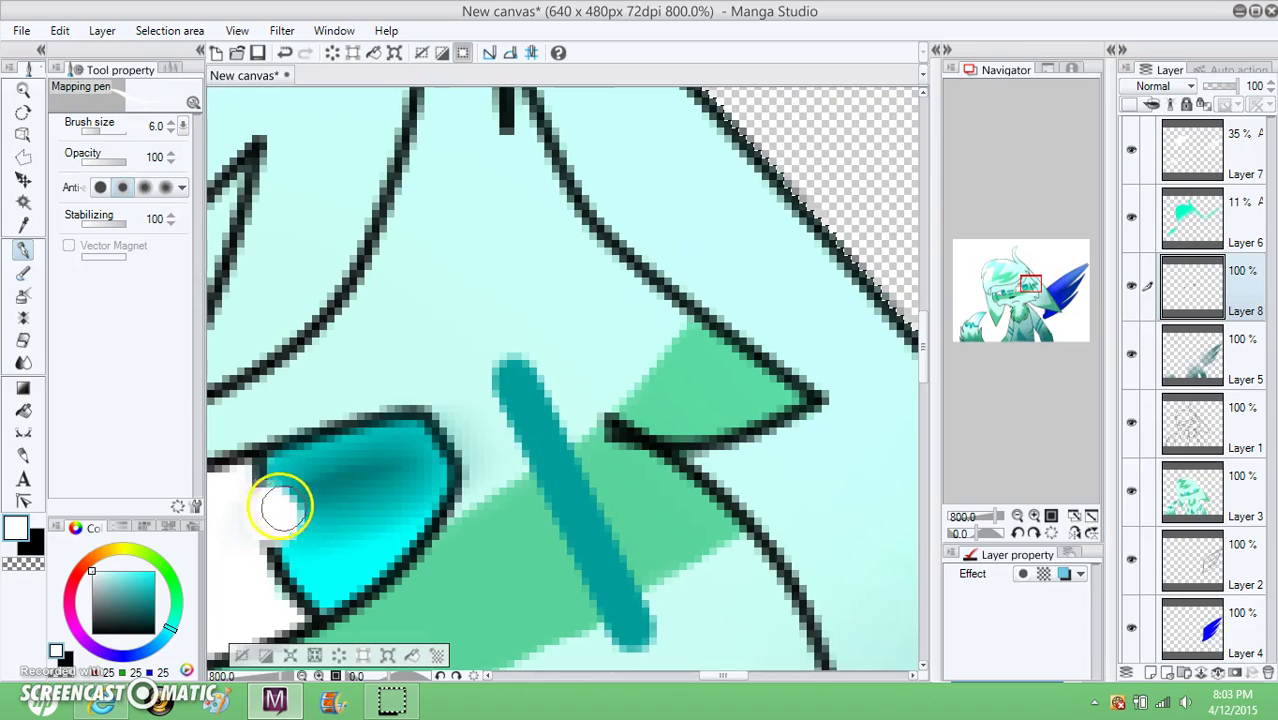
Step: Clear the selection around the character and merge Layer 7 down into Layer 6
{"action": "left_click", "coordinate": [1018, 517]}
{"action": "left_click", "coordinate": [1018, 517]}
{"action": "left_click_drag", "start_coordinate": [1042, 275], "coordinate": [1023, 297]}
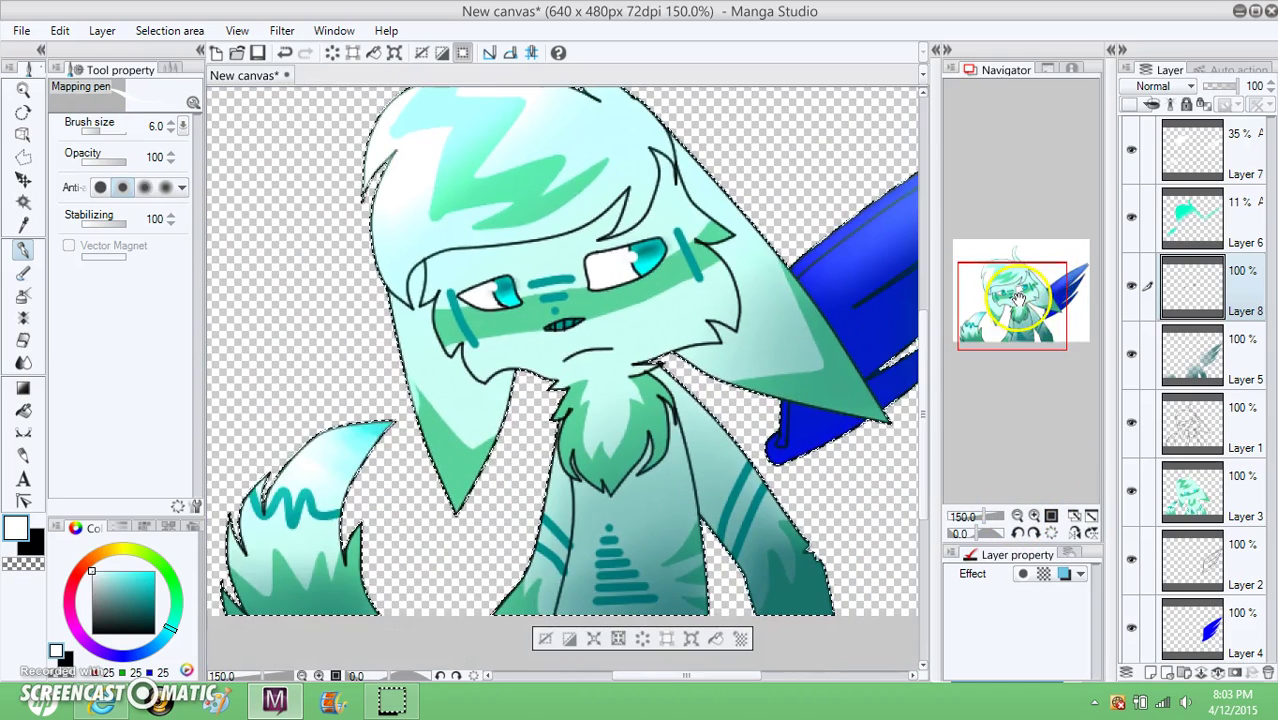
{"action": "left_click", "coordinate": [1016, 517]}
{"action": "left_click_drag", "start_coordinate": [1050, 364], "coordinate": [1047, 352]}
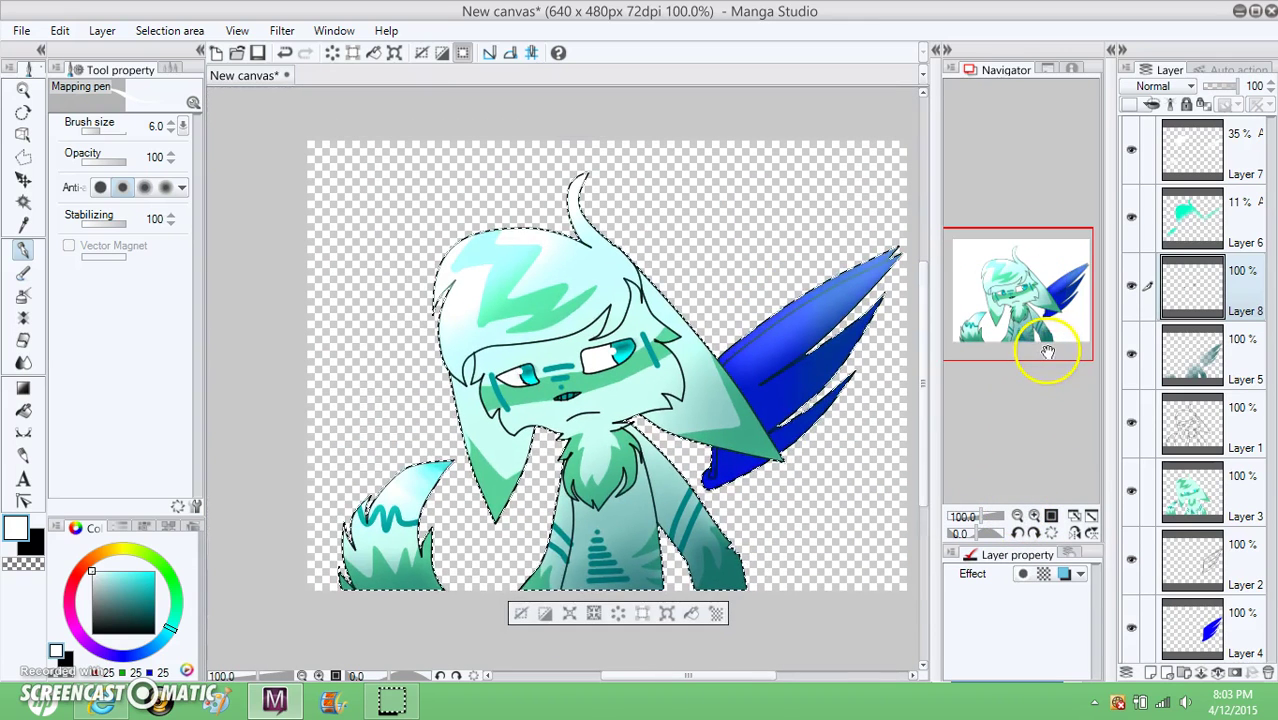
{"action": "left_click", "coordinate": [521, 612]}
{"action": "left_click", "coordinate": [1241, 160]}
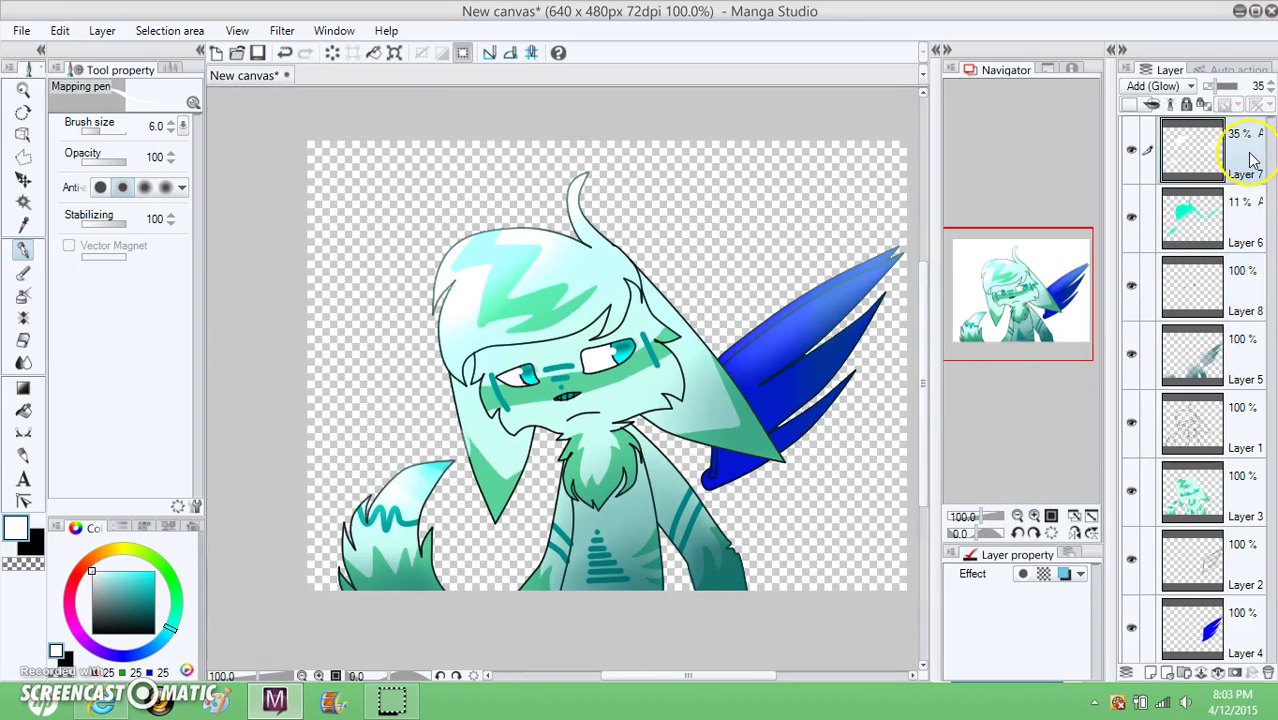
{"action": "key", "text": "ctrl+e"}
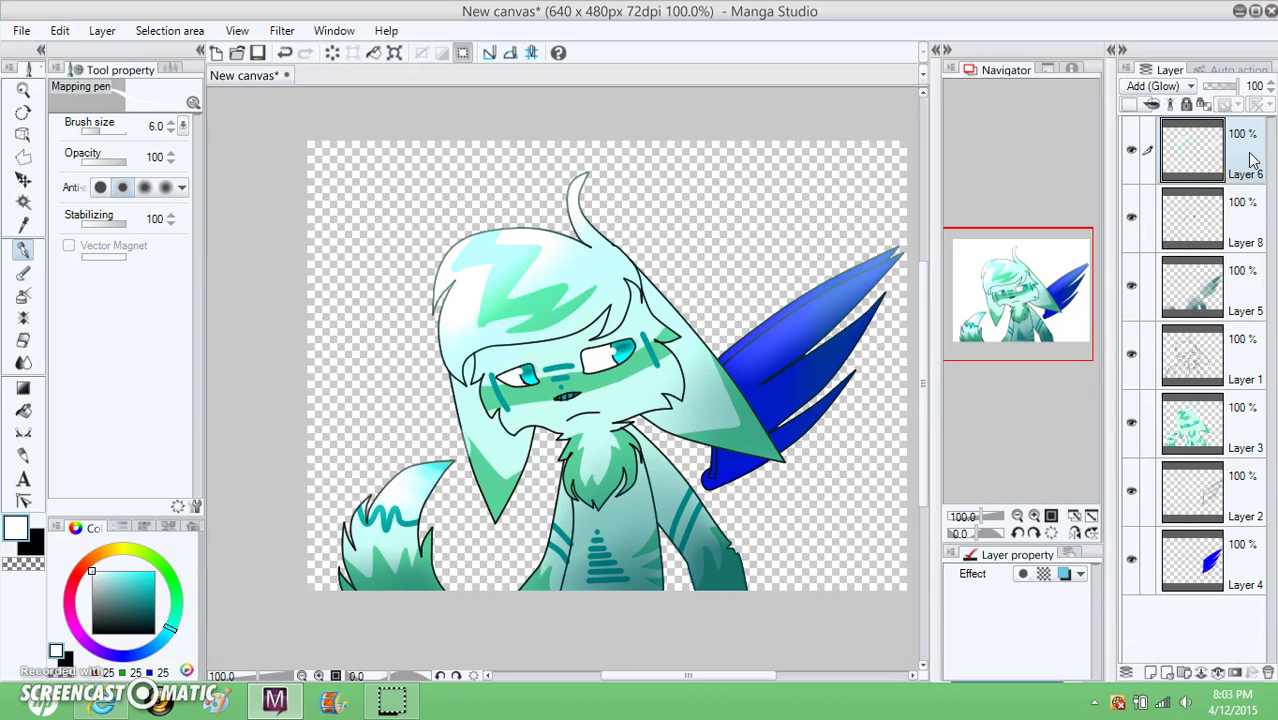
Step: Merge Layer 8 down through all the layers beneath it into Layer 4
{"action": "left_click", "coordinate": [1240, 221]}
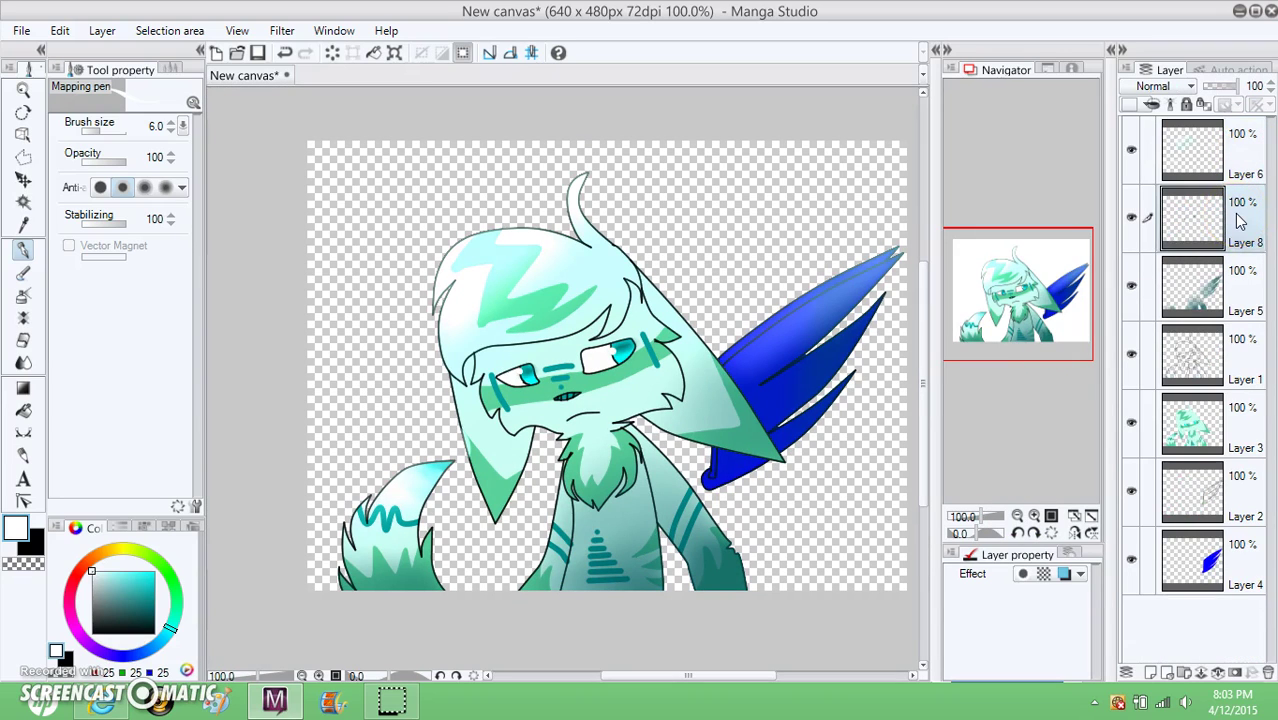
{"action": "key", "text": "ctrl+e"}
{"action": "key", "text": "ctrl+e"}
{"action": "key", "text": "ctrl+e"}
{"action": "key", "text": "ctrl+e"}
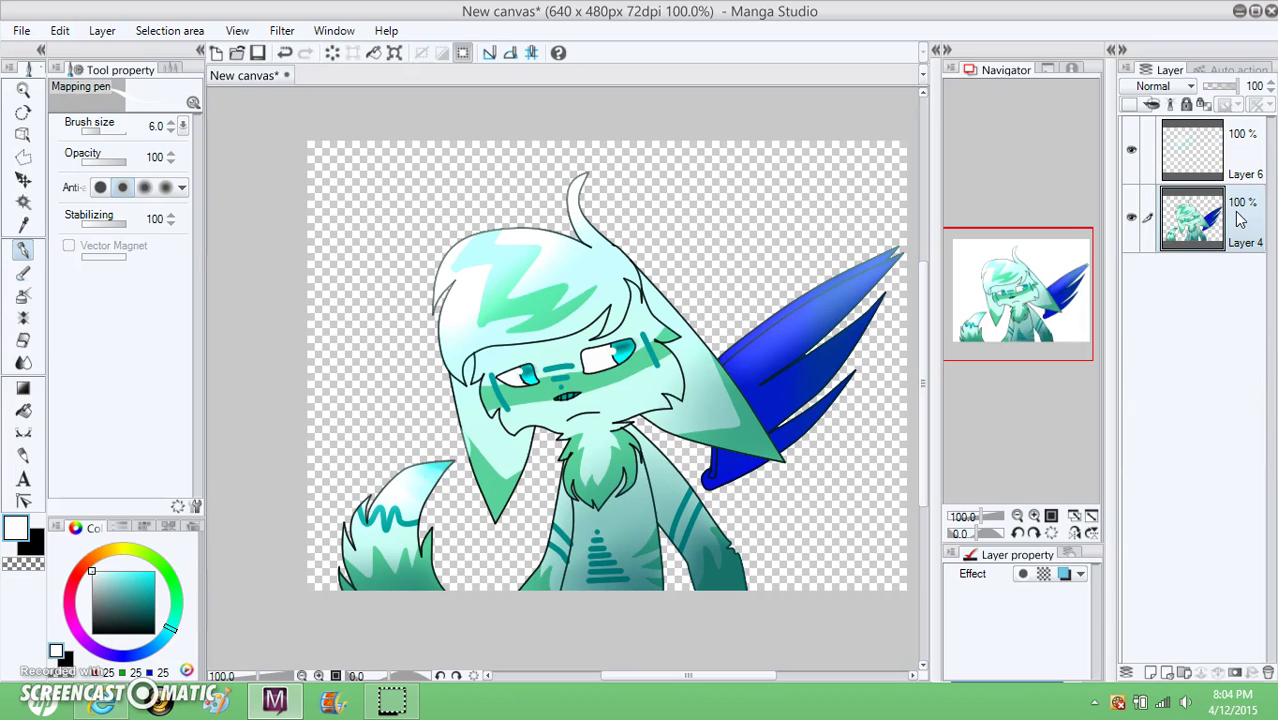
Step: Add a new raster layer and move it beneath Layer 4 for the background
{"action": "left_click", "coordinate": [1127, 70]}
{"action": "left_click", "coordinate": [1135, 86]}
{"action": "left_click_drag", "start_coordinate": [1198, 214], "coordinate": [1141, 359]}
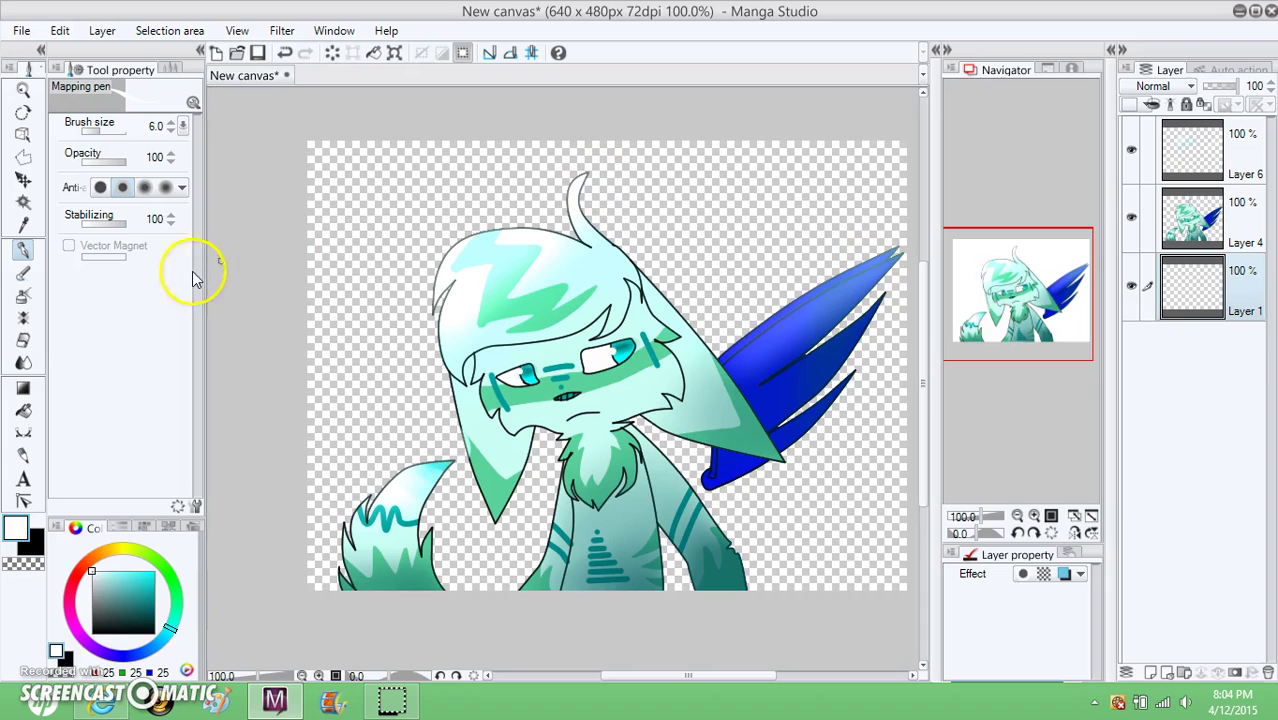
Step: Cover the whole background on Layer 1 in bright blue with the Mapping pen at size 580
{"action": "left_click_drag", "start_coordinate": [135, 652], "coordinate": [121, 650]}
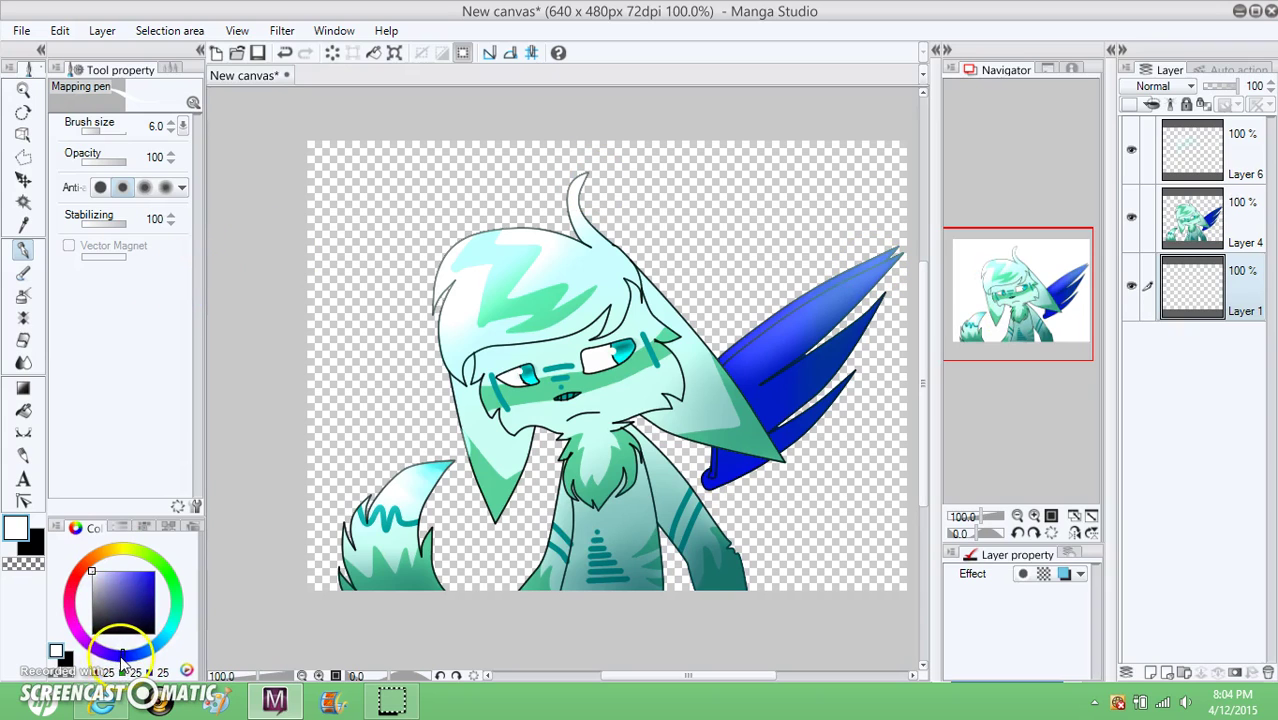
{"action": "left_click", "coordinate": [154, 572]}
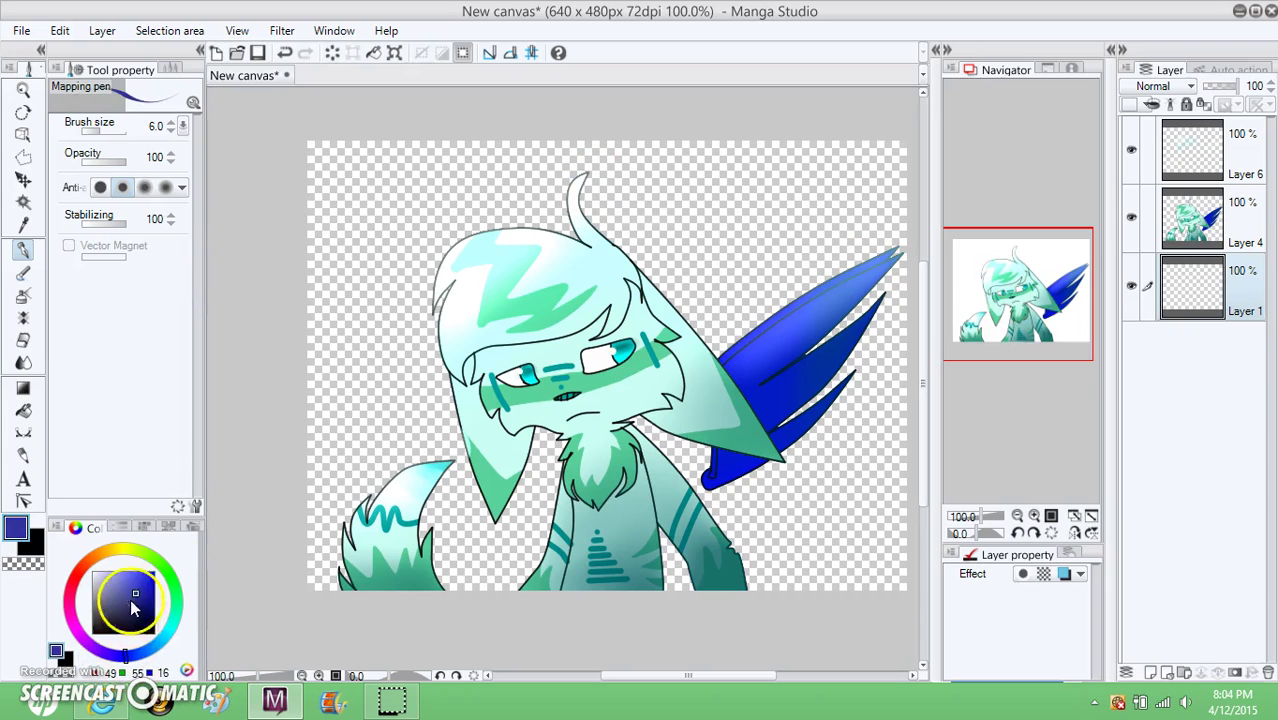
{"action": "left_click", "coordinate": [125, 653]}
{"action": "left_click_drag", "start_coordinate": [127, 662], "coordinate": [136, 652]}
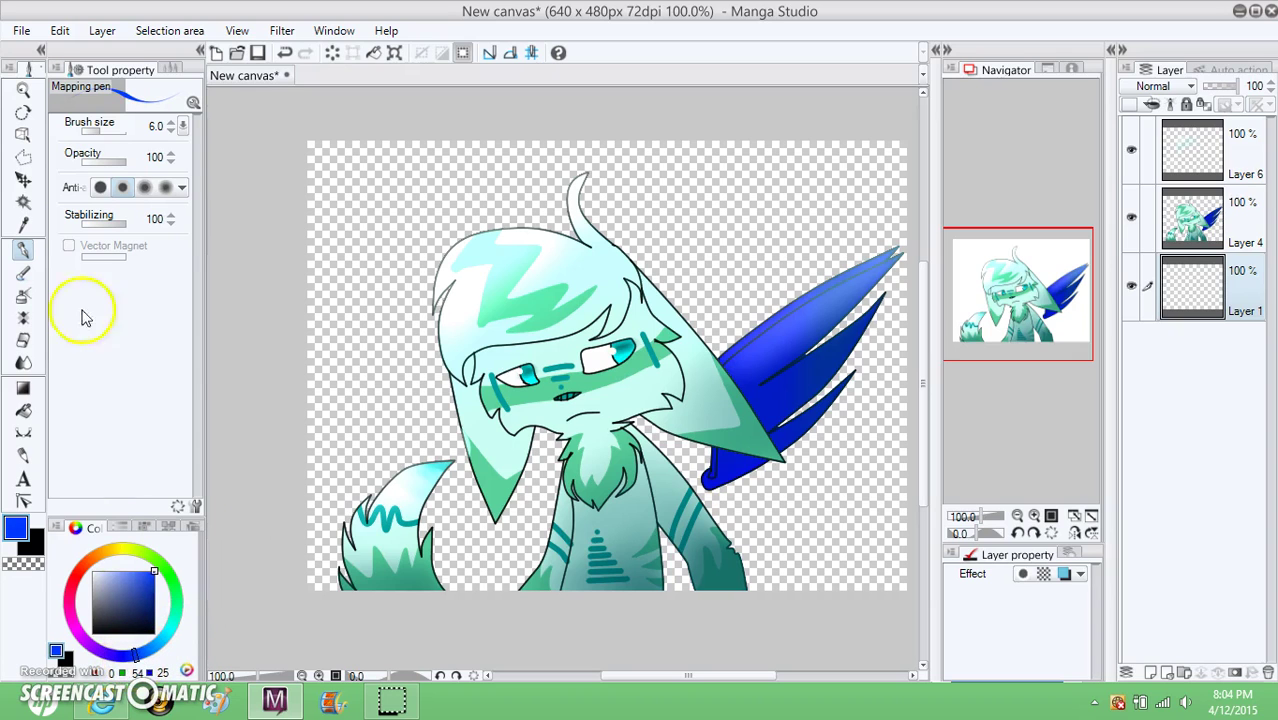
{"action": "mouse_move", "coordinate": [105, 135]}
{"action": "left_mouse_down"}
{"action": "mouse_move", "coordinate": [94, 128]}
{"action": "mouse_move", "coordinate": [330, 260]}
{"action": "left_mouse_up"}
{"action": "left_click", "coordinate": [1017, 515]}
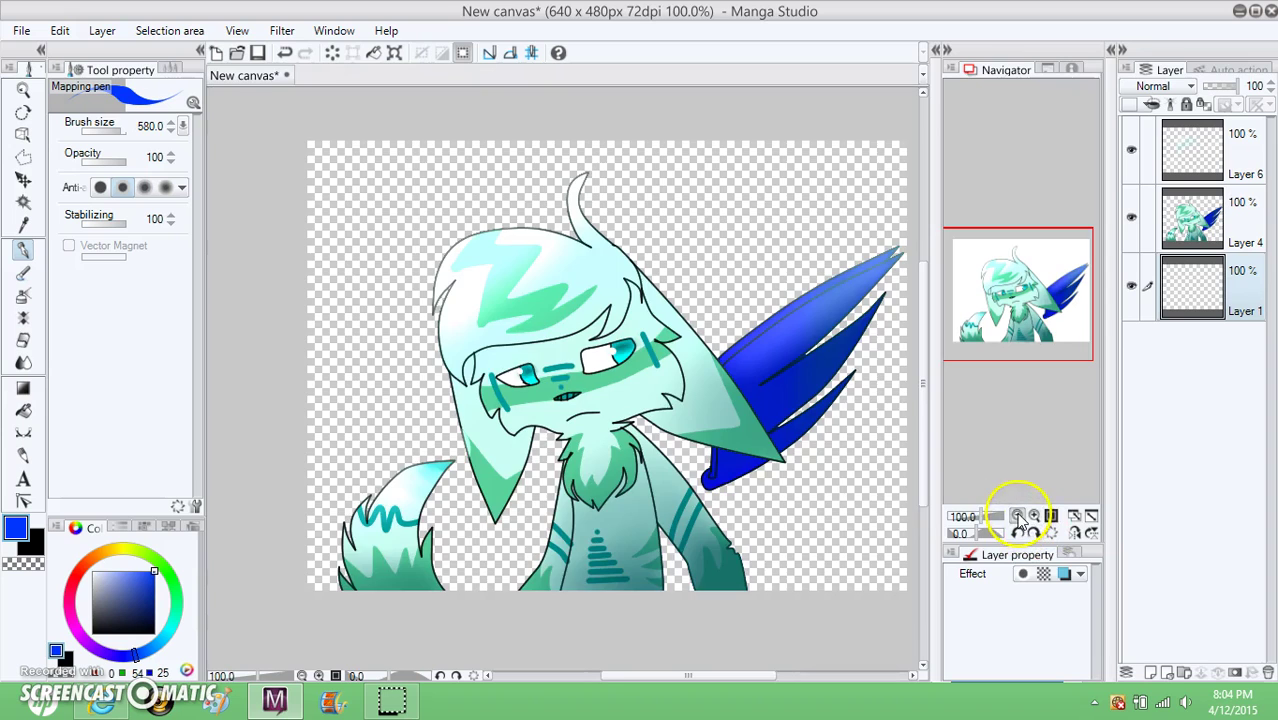
{"action": "mouse_move", "coordinate": [633, 297]}
{"action": "left_mouse_down"}
{"action": "mouse_move", "coordinate": [595, 302]}
{"action": "mouse_move", "coordinate": [530, 410]}
{"action": "mouse_move", "coordinate": [627, 303]}
{"action": "mouse_move", "coordinate": [527, 477]}
{"action": "mouse_move", "coordinate": [678, 319]}
{"action": "mouse_move", "coordinate": [522, 257]}
{"action": "left_mouse_up"}
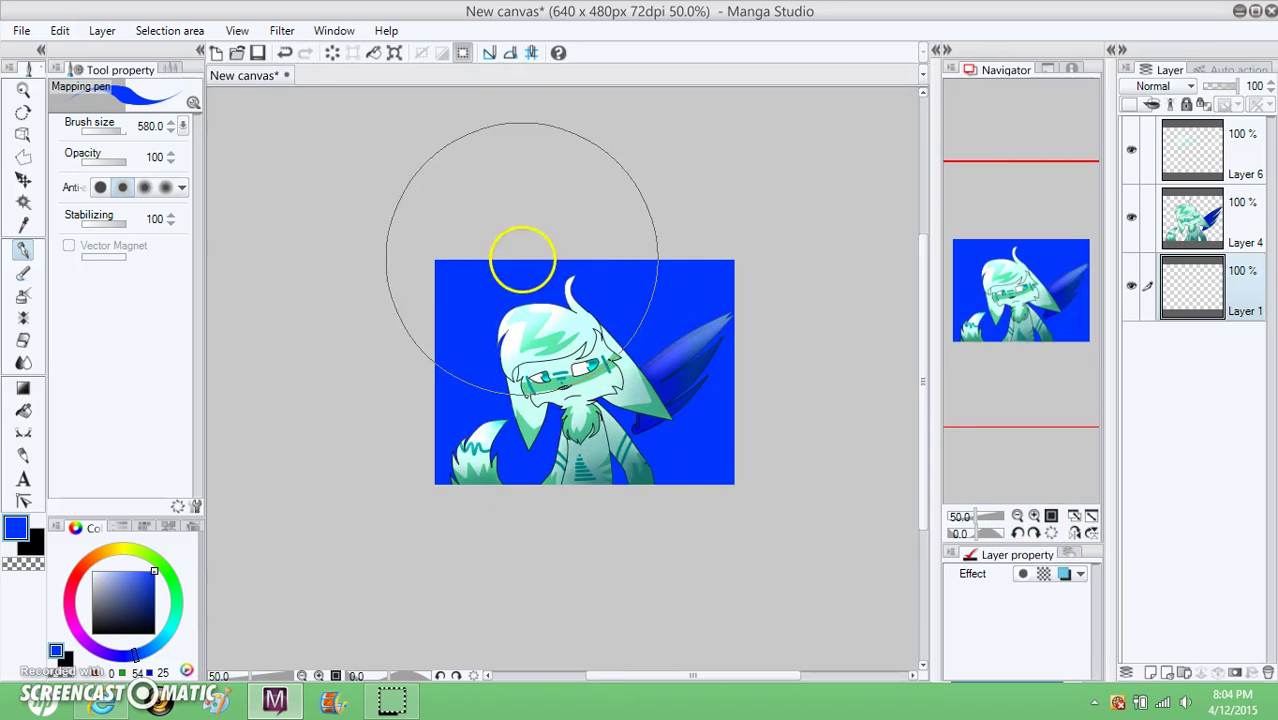
{"action": "left_click_drag", "start_coordinate": [120, 128], "coordinate": [108, 127]}
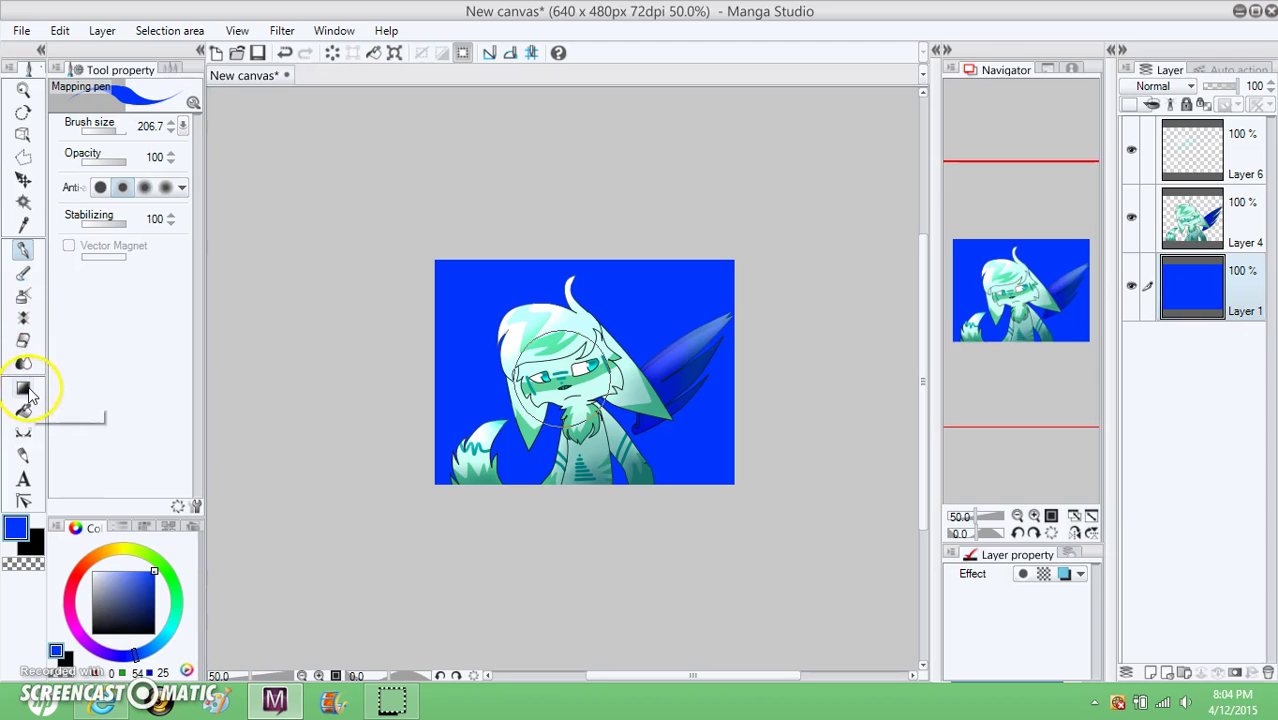
Step: Choose the Blue sky gradient and add a new raster layer directly above the blue background layer
{"action": "left_click", "coordinate": [23, 388]}
{"action": "left_click", "coordinate": [1128, 70]}
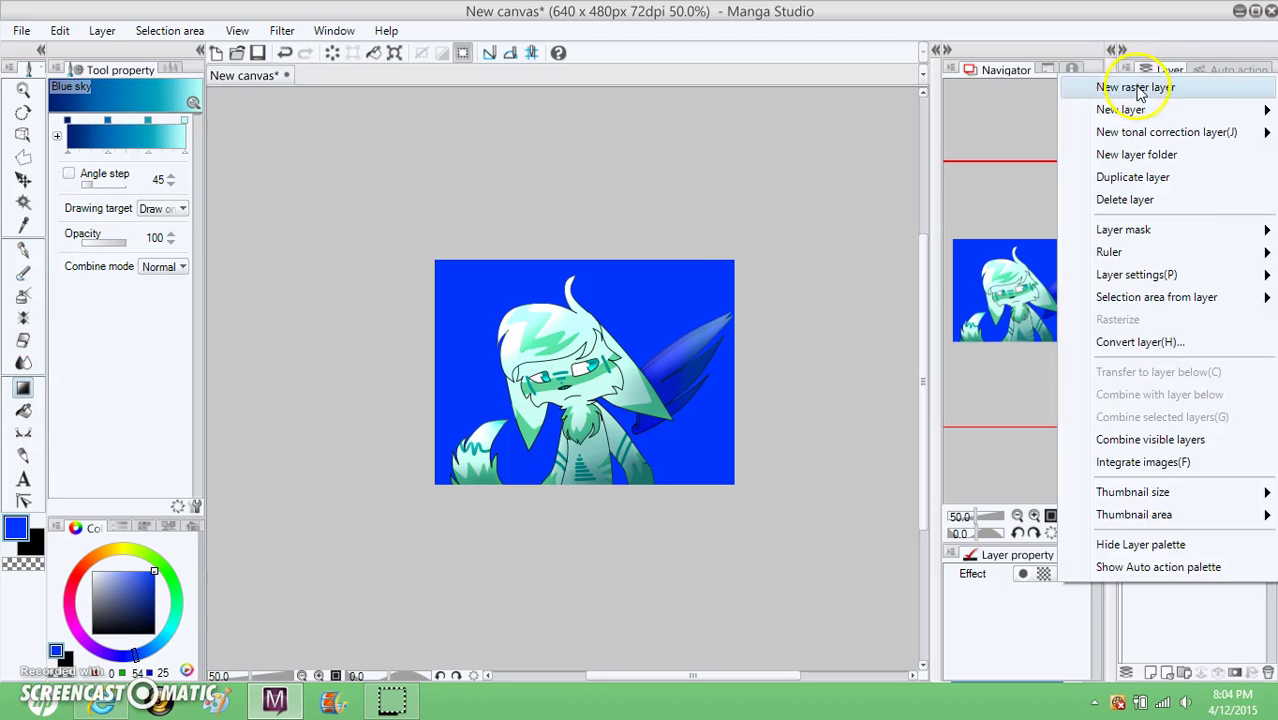
{"action": "left_click", "coordinate": [1135, 86]}
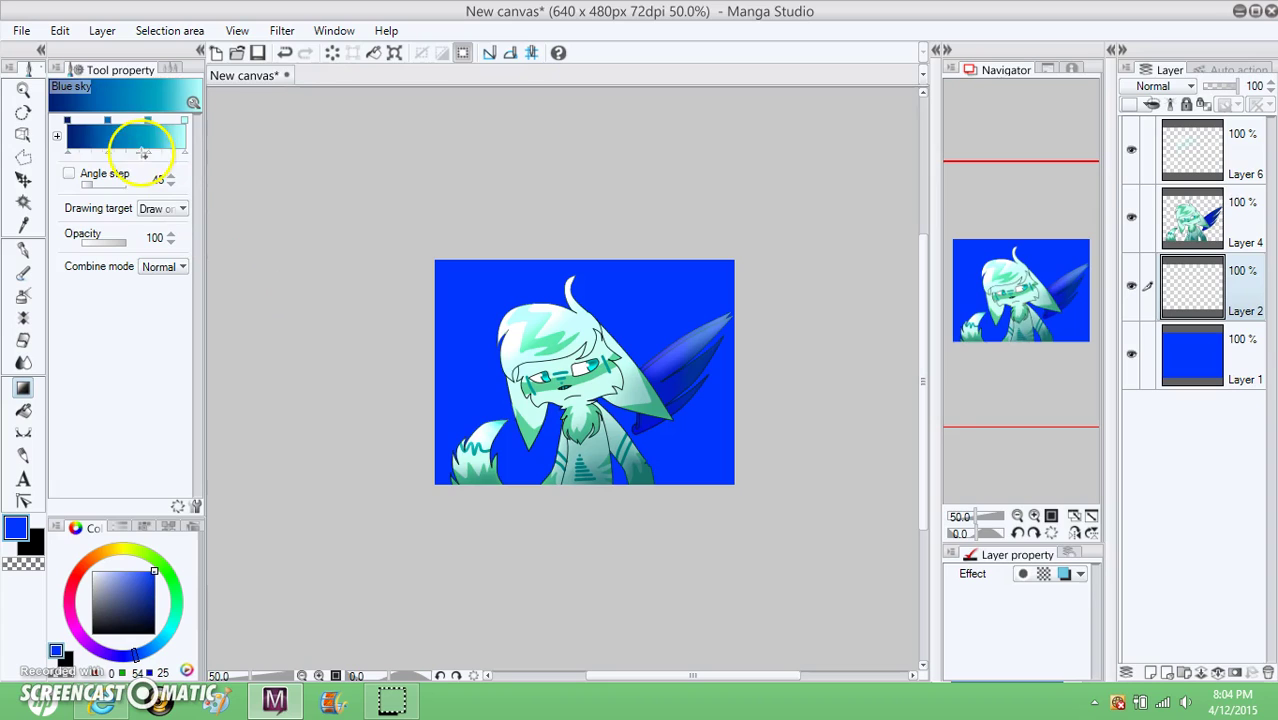
Step: Set the first colour stop of the Blue sky gradient to a dark navy blue
{"action": "left_click", "coordinate": [69, 117]}
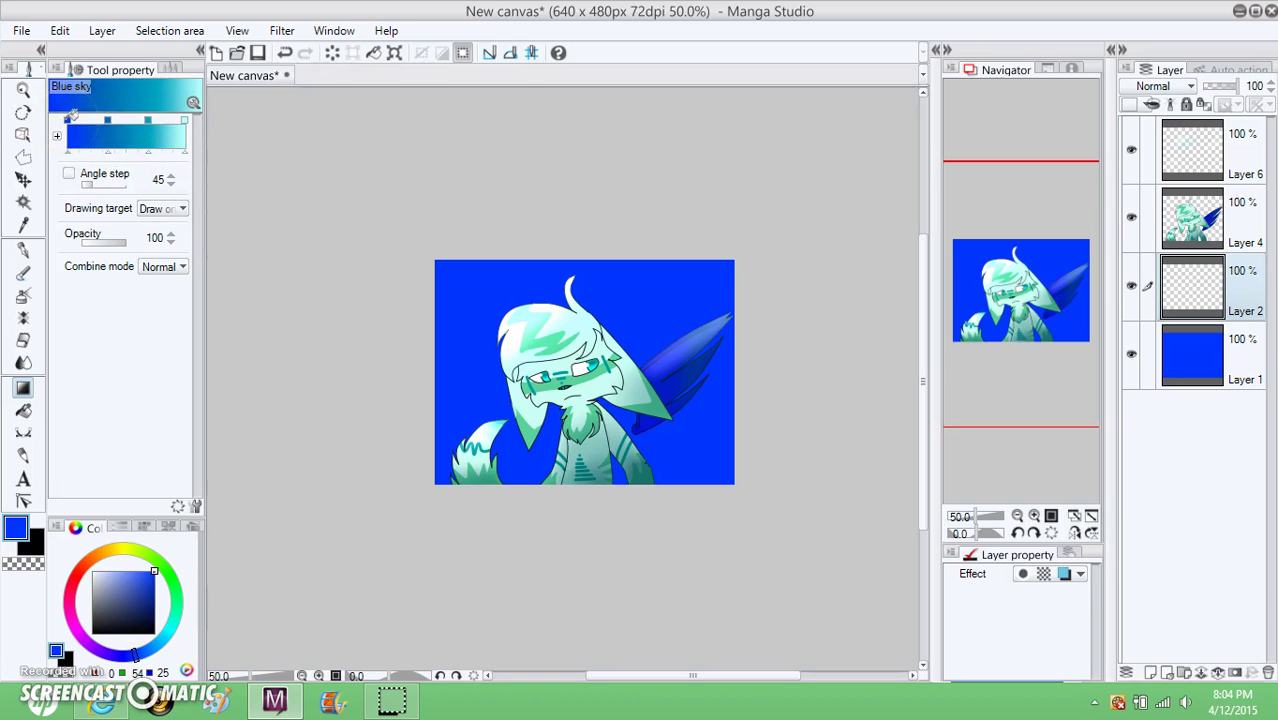
{"action": "left_click", "coordinate": [91, 572]}
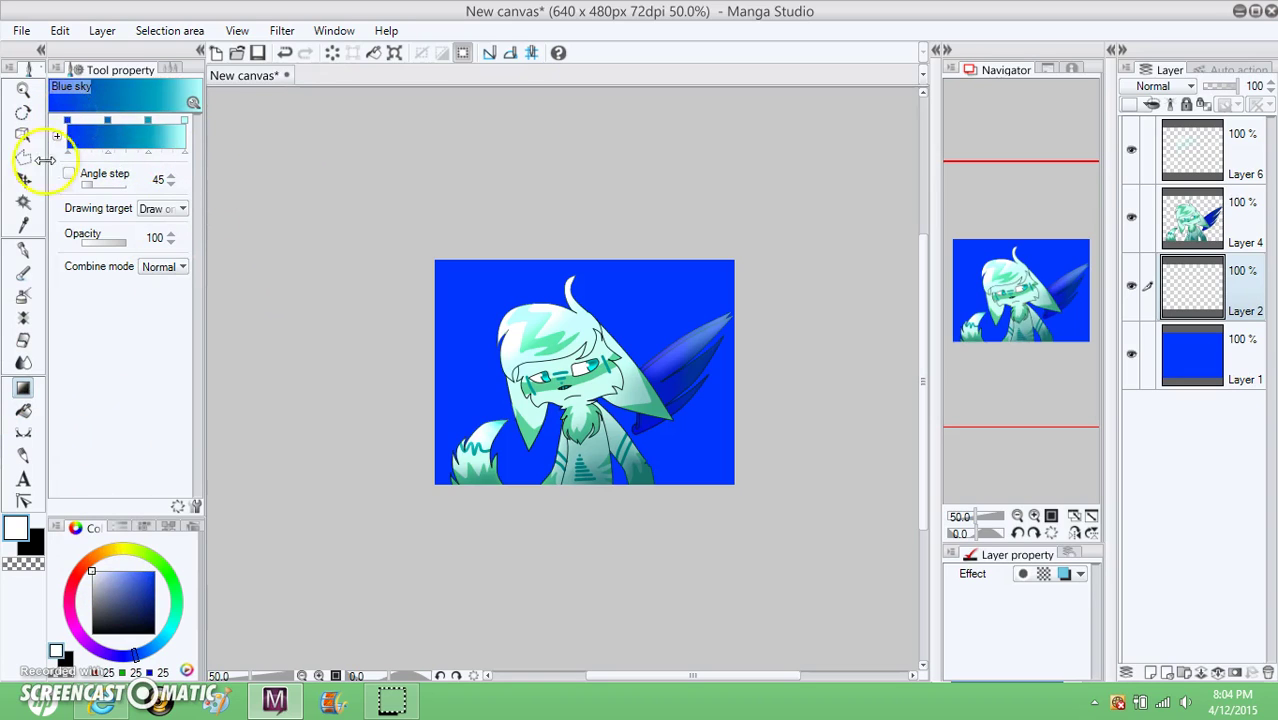
{"action": "left_click", "coordinate": [78, 115]}
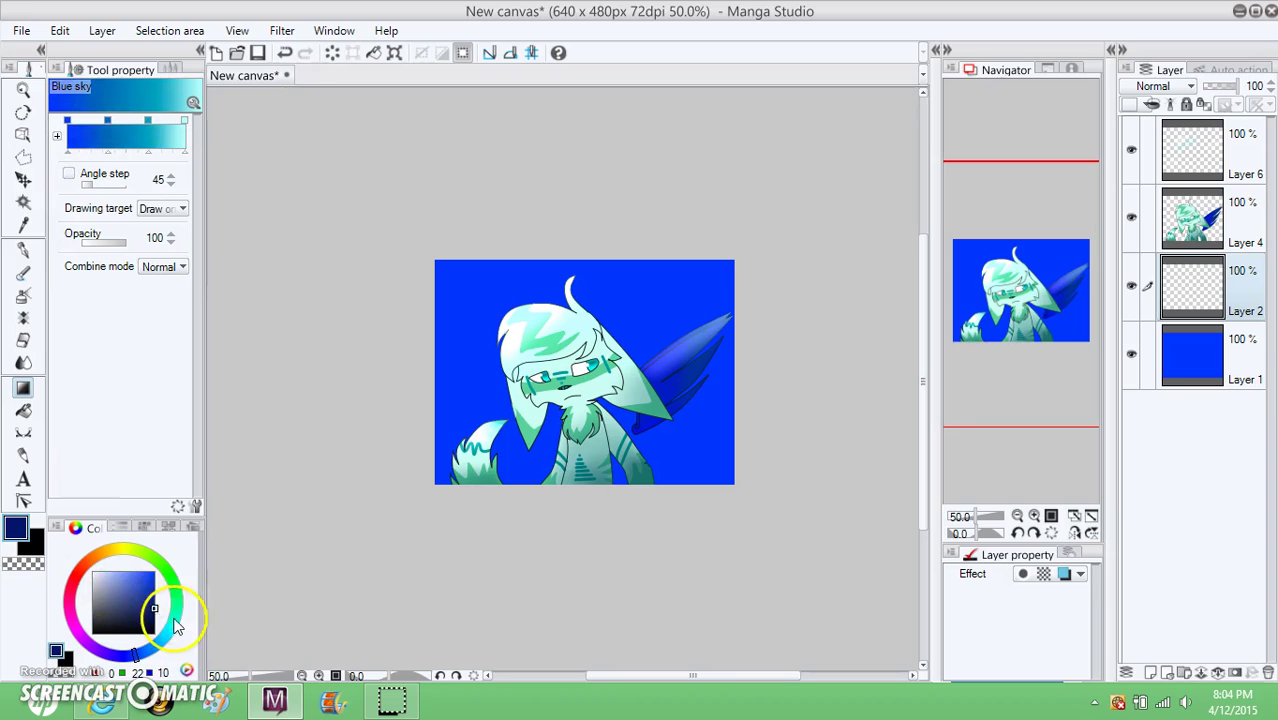
{"action": "left_click", "coordinate": [68, 118]}
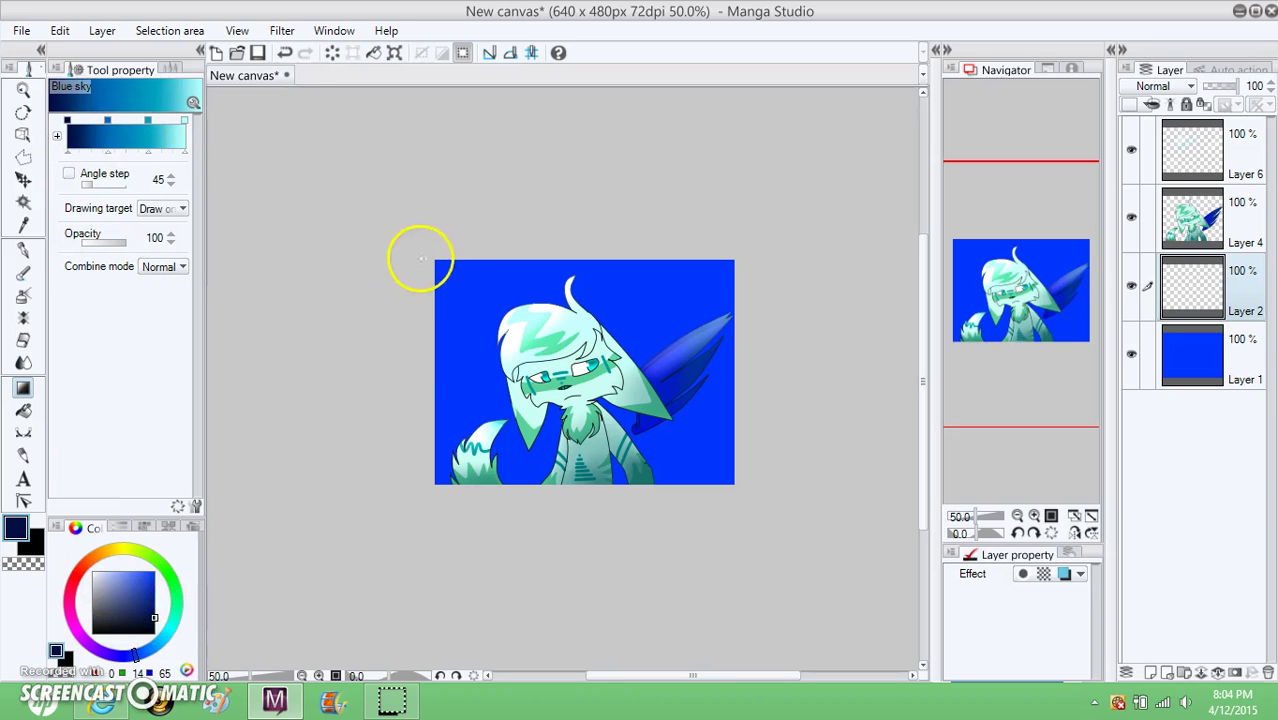
Step: Fill Layer 2 with a diagonal gradient, dark at the upper left and light at the lower right, at 62% opacity
{"action": "left_click_drag", "start_coordinate": [580, 300], "coordinate": [580, 360]}
{"action": "left_click_drag", "start_coordinate": [538, 268], "coordinate": [670, 448]}
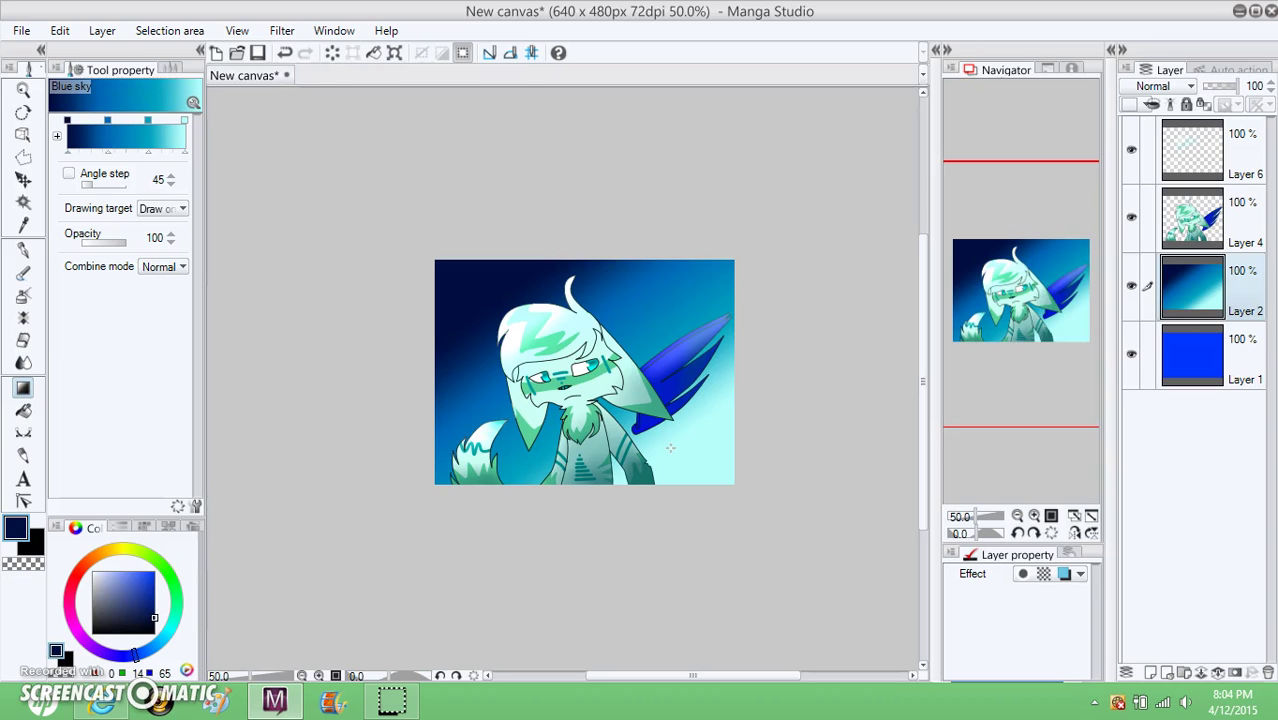
{"action": "left_click_drag", "start_coordinate": [1225, 93], "coordinate": [1228, 93]}
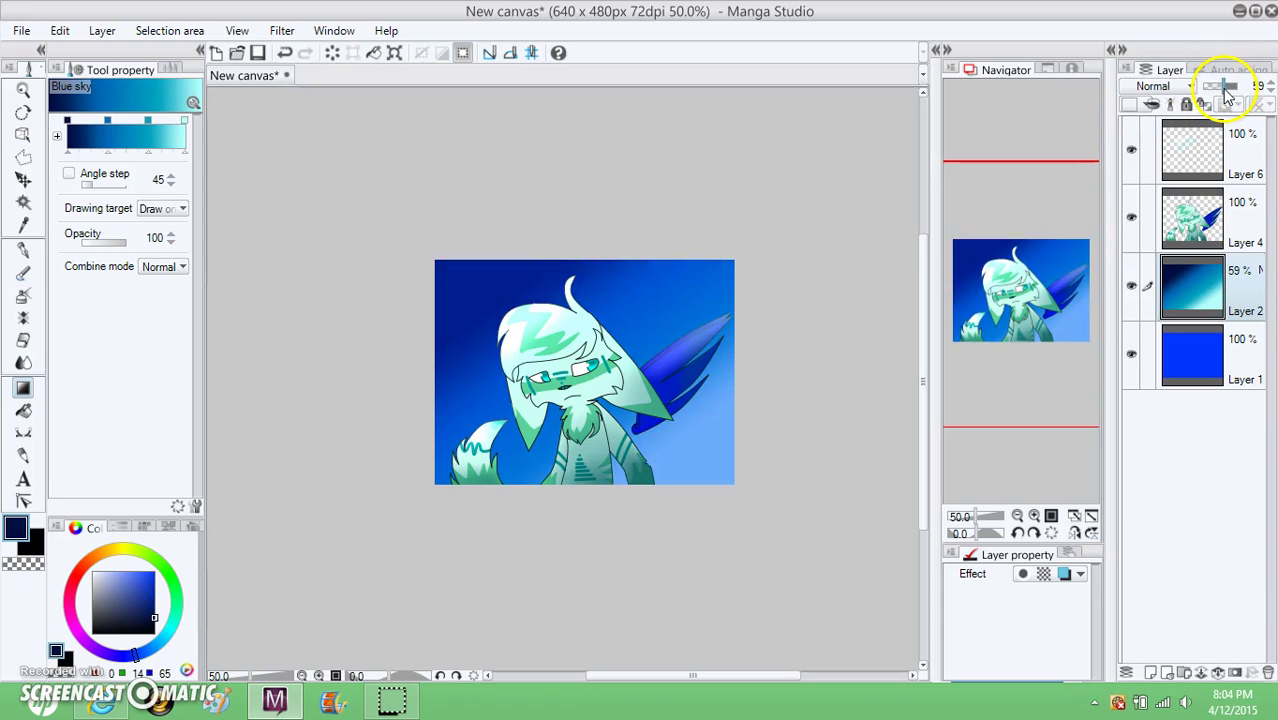
Step: Add a raster layer above Layer 2, fill it with the gradient in the opposite diagonal direction, and set its opacity to 51%
{"action": "left_click", "coordinate": [1128, 75]}
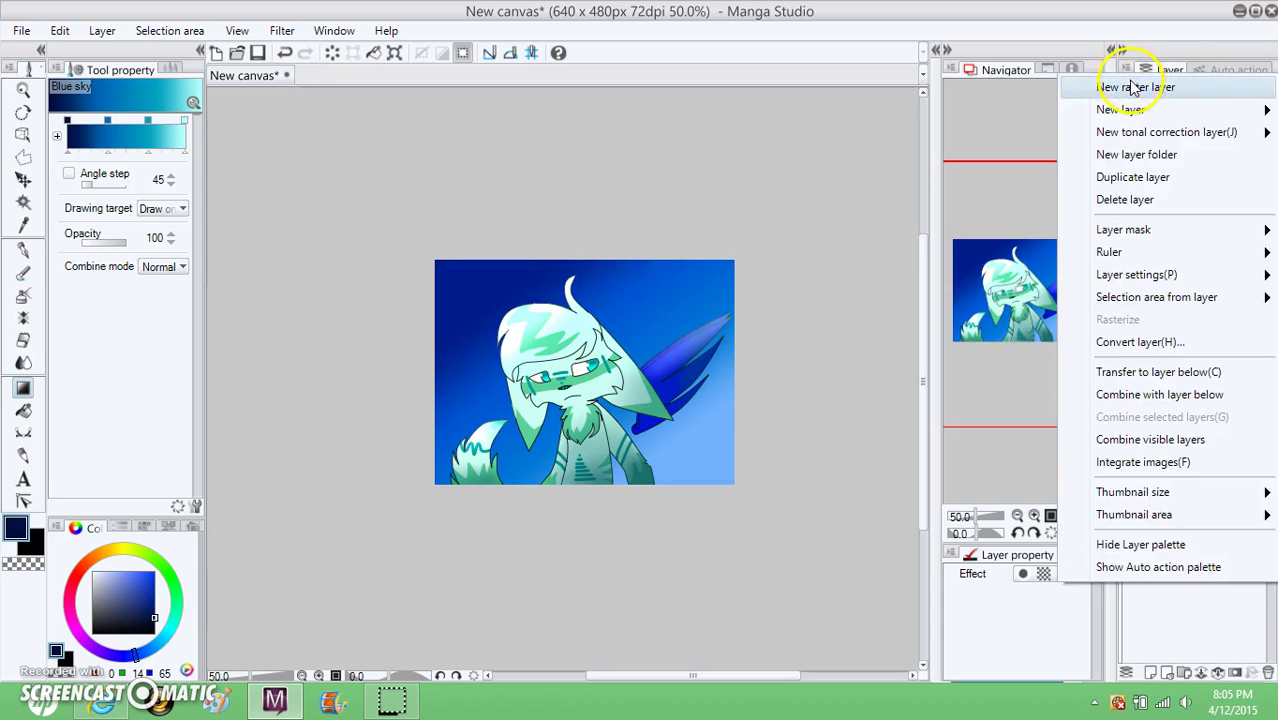
{"action": "left_click", "coordinate": [1127, 86]}
{"action": "left_click_drag", "start_coordinate": [690, 462], "coordinate": [485, 282]}
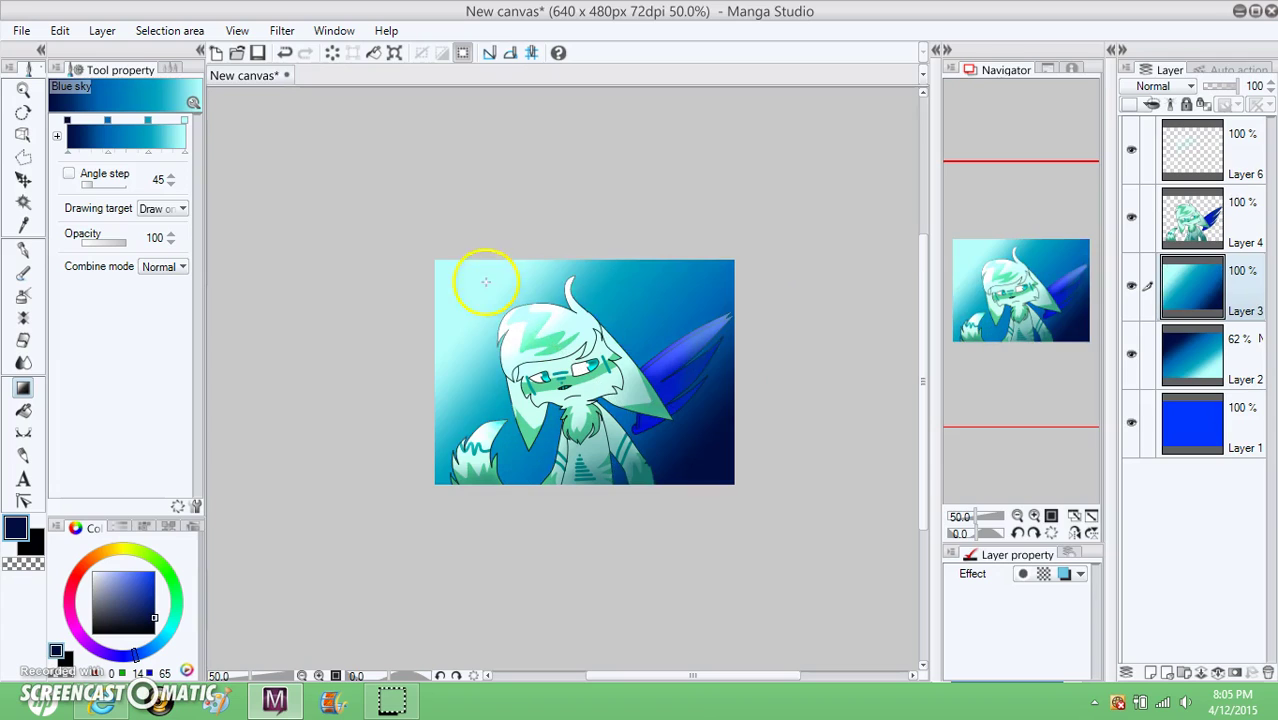
{"action": "left_click_drag", "start_coordinate": [1228, 86], "coordinate": [1224, 90]}
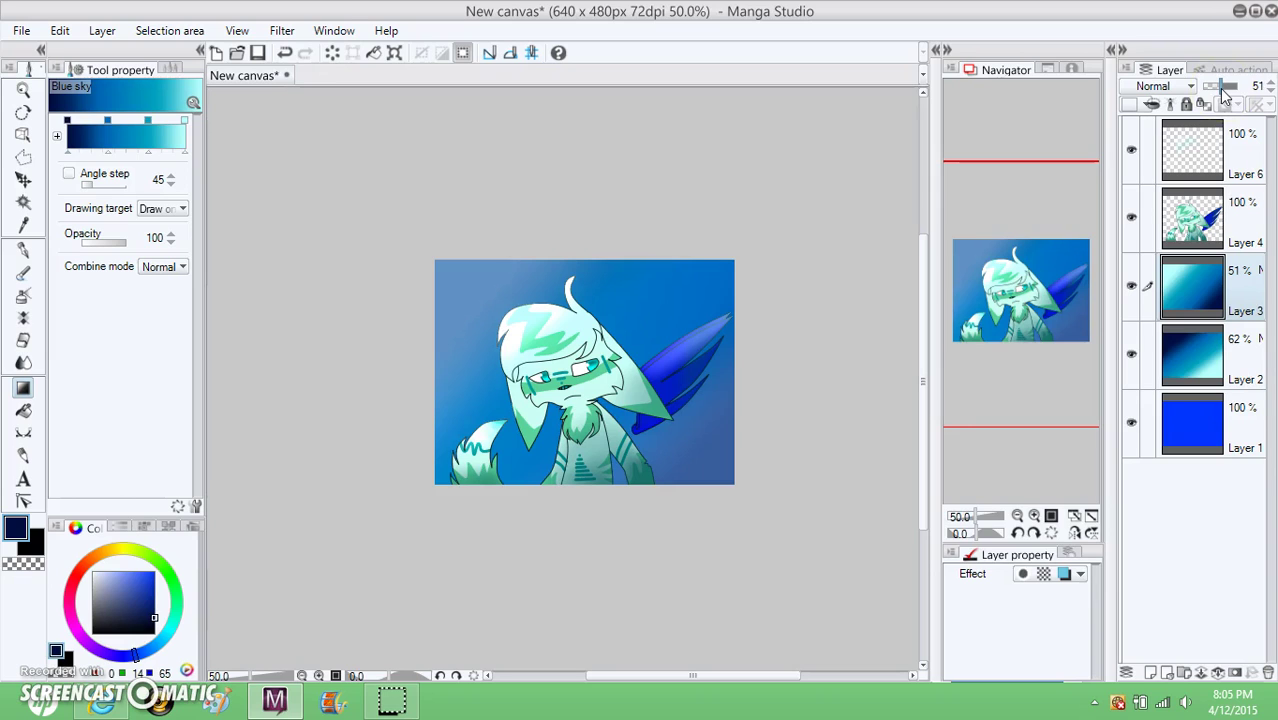
Step: Clear Layer 3 and refill it with a diagonal gradient, dark at the upper right and light at the lower left
{"action": "mouse_move", "coordinate": [1216, 92]}
{"action": "left_mouse_down"}
{"action": "mouse_move", "coordinate": [1225, 97]}
{"action": "mouse_move", "coordinate": [1212, 92]}
{"action": "left_mouse_up"}
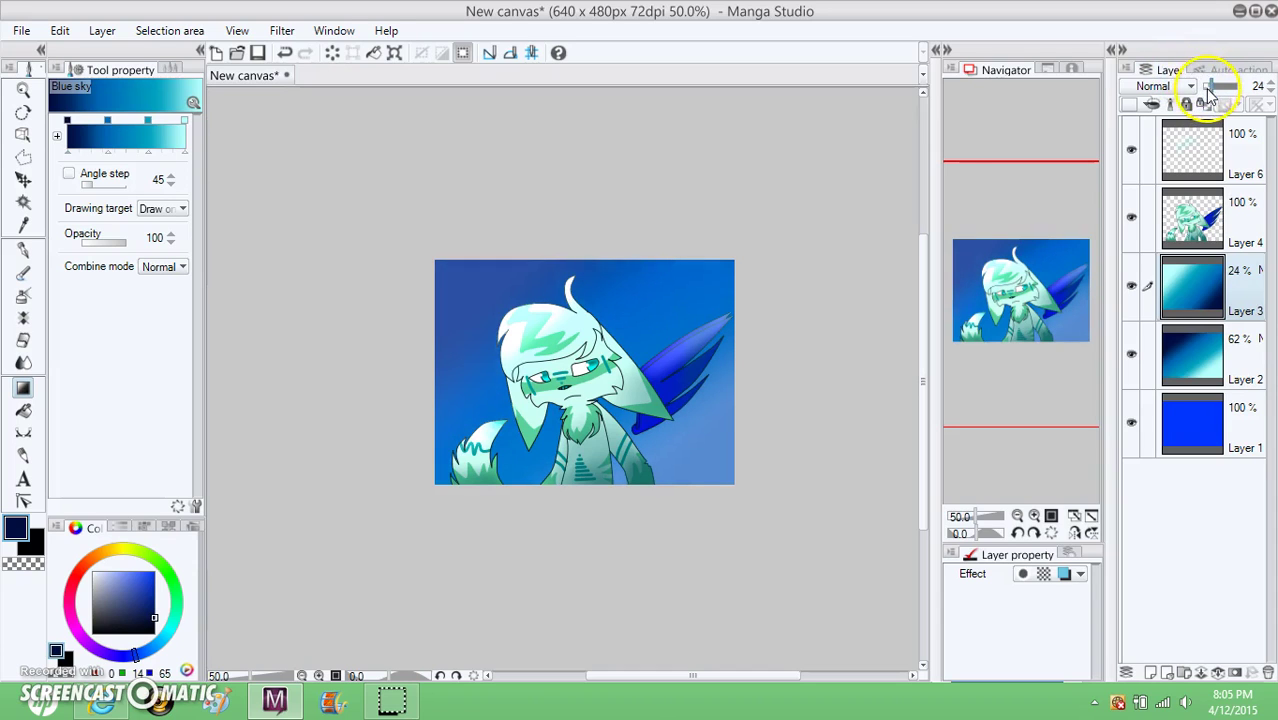
{"action": "left_click", "coordinate": [332, 52]}
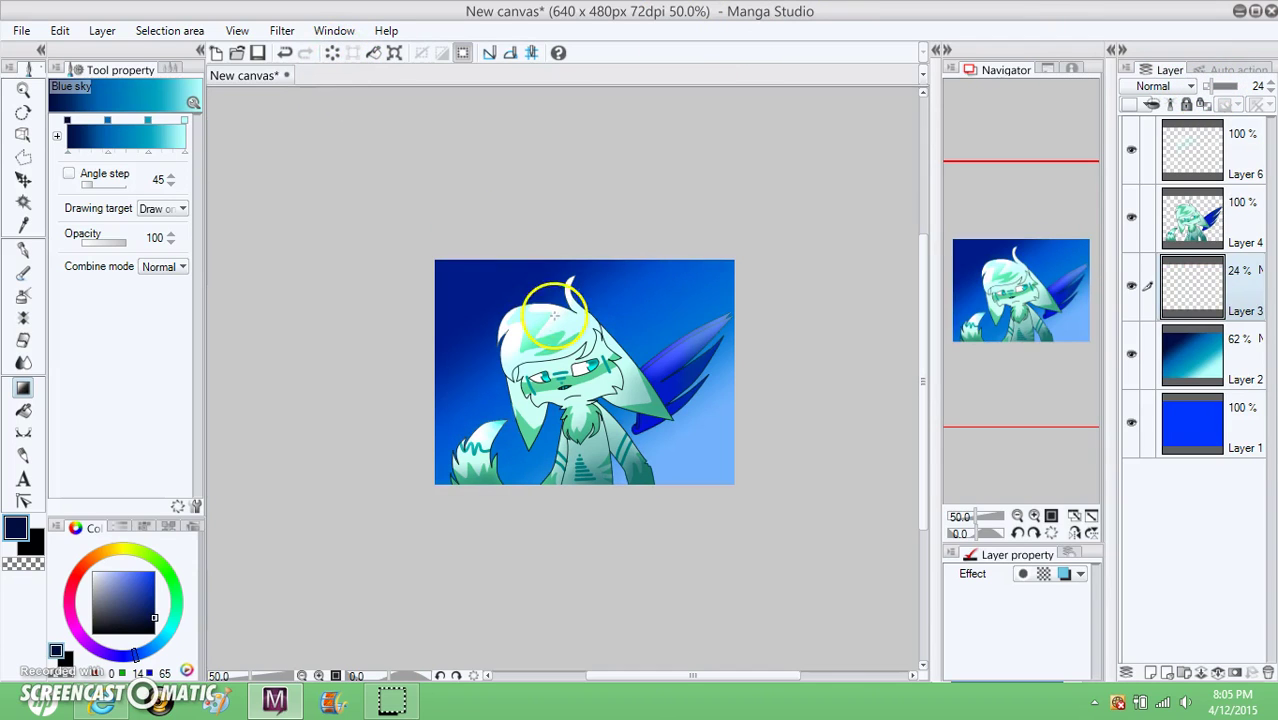
{"action": "left_click_drag", "start_coordinate": [670, 314], "coordinate": [560, 435]}
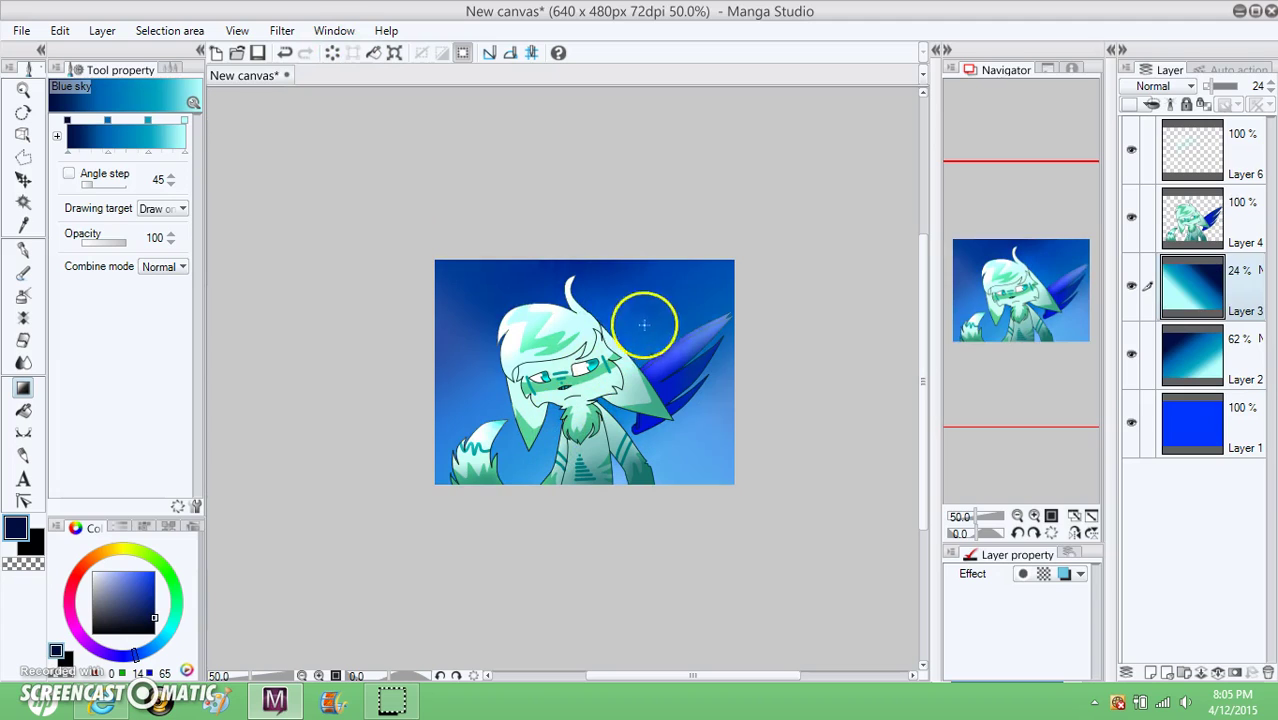
{"action": "left_click_drag", "start_coordinate": [685, 291], "coordinate": [537, 405]}
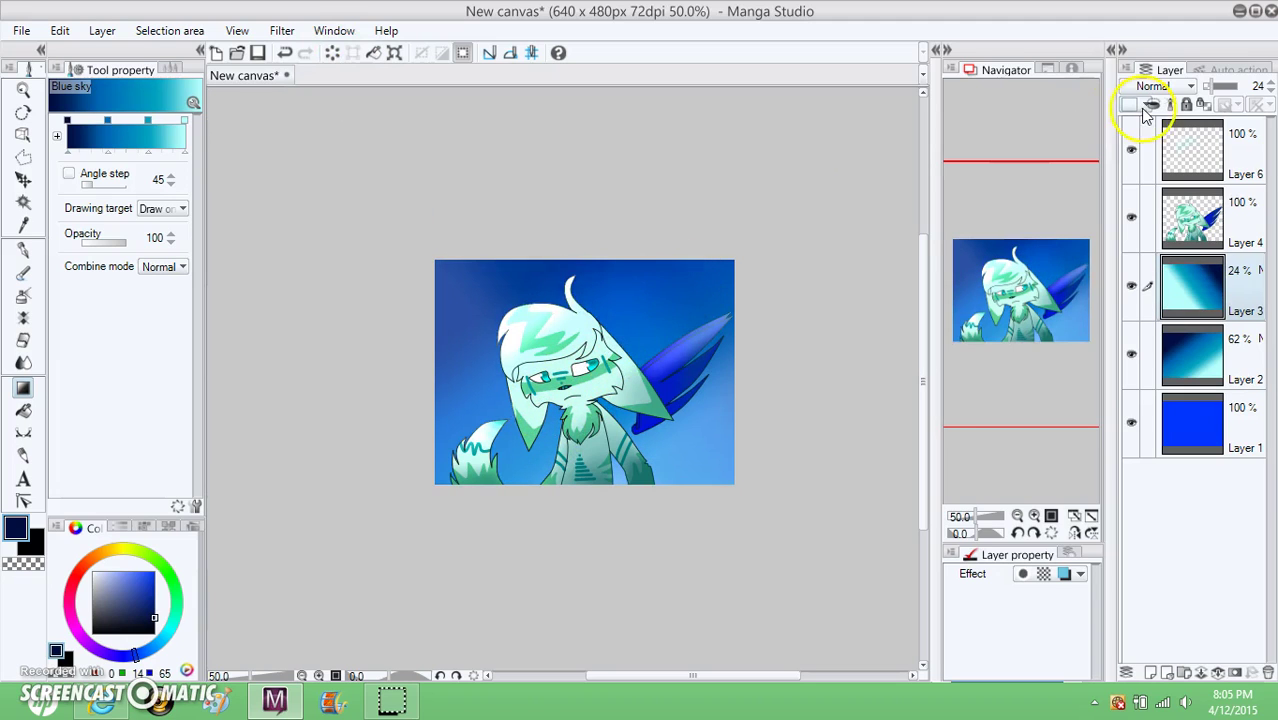
Step: Set the opacity of both Layer 3 and Layer 2 to 50%
{"action": "left_click", "coordinate": [1223, 88]}
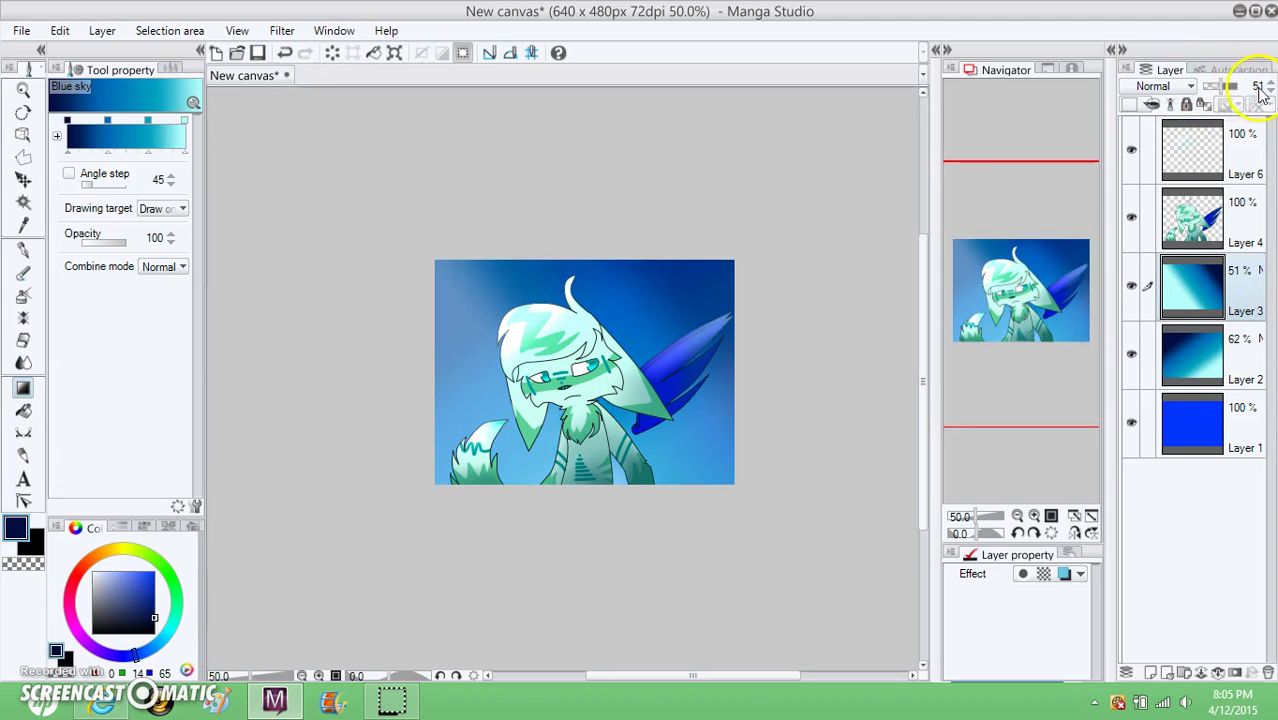
{"action": "left_click", "coordinate": [1238, 360]}
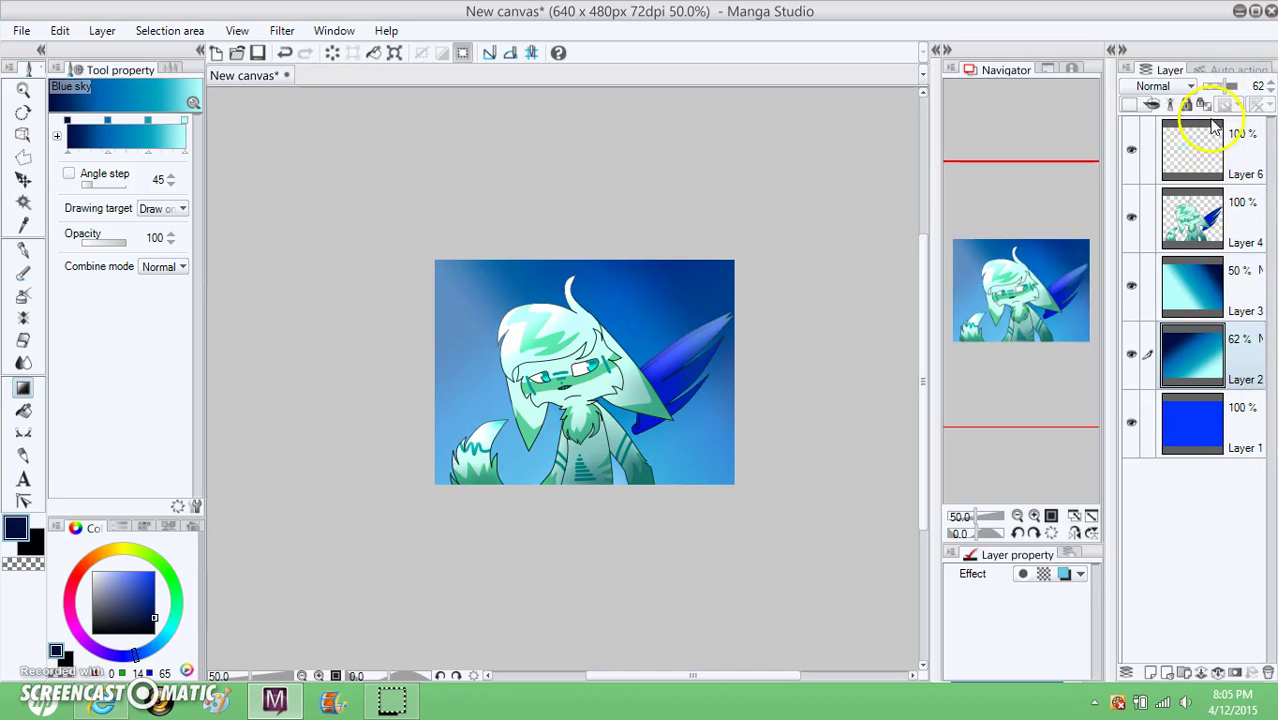
{"action": "left_click", "coordinate": [1219, 90]}
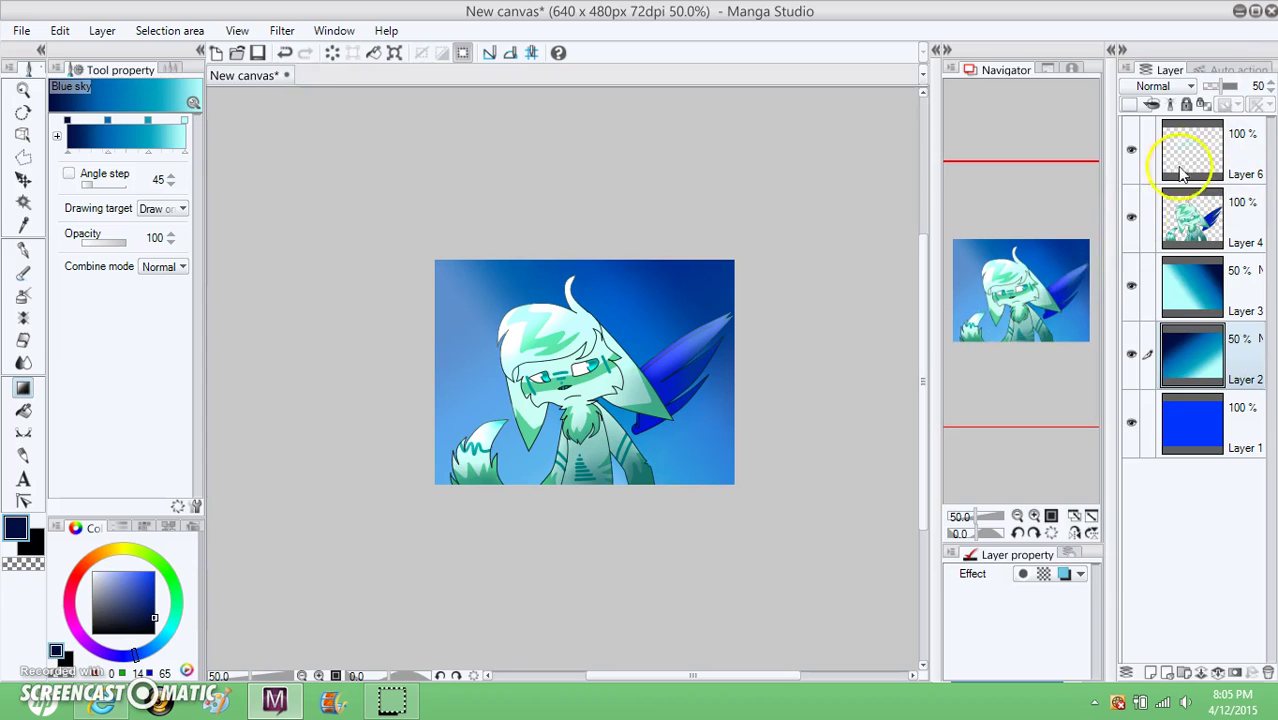
Step: Add a raster layer above Layer 3 and fill it with a vertical gradient, dark at the top and light at the bottom
{"action": "left_click", "coordinate": [1250, 287]}
{"action": "left_click", "coordinate": [1127, 66]}
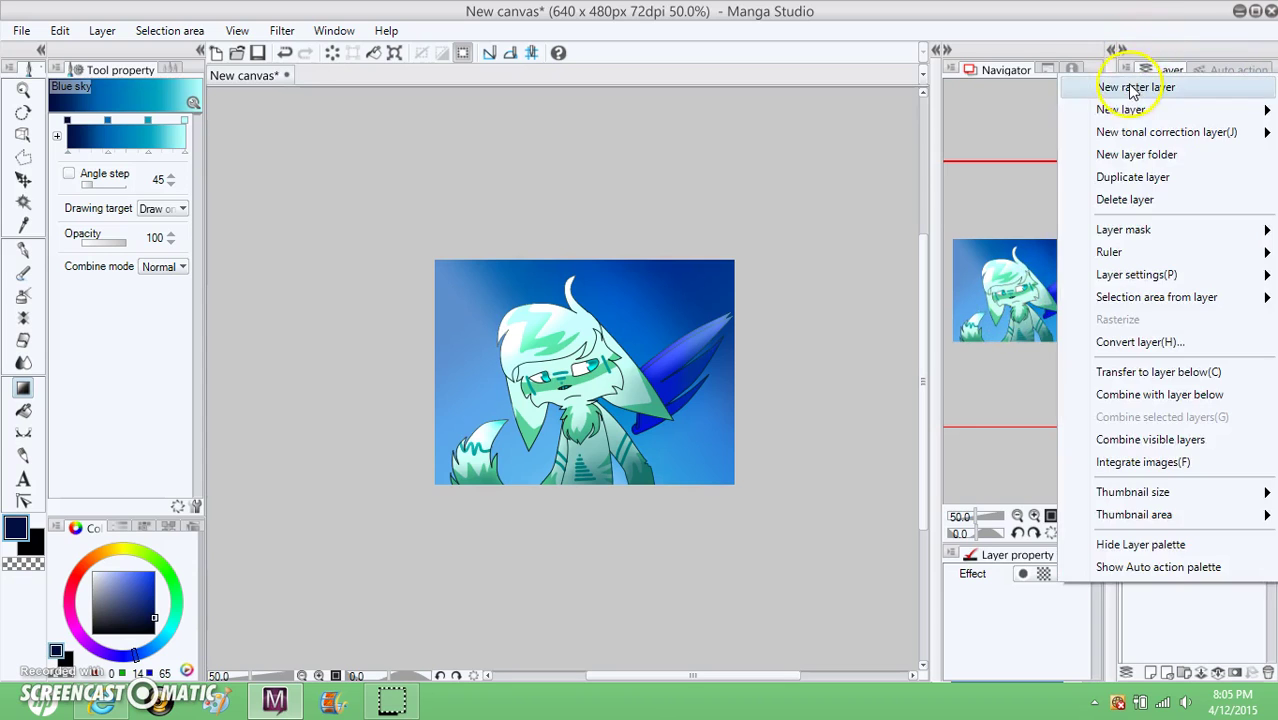
{"action": "left_click", "coordinate": [1110, 83]}
{"action": "left_click_drag", "start_coordinate": [587, 300], "coordinate": [590, 440]}
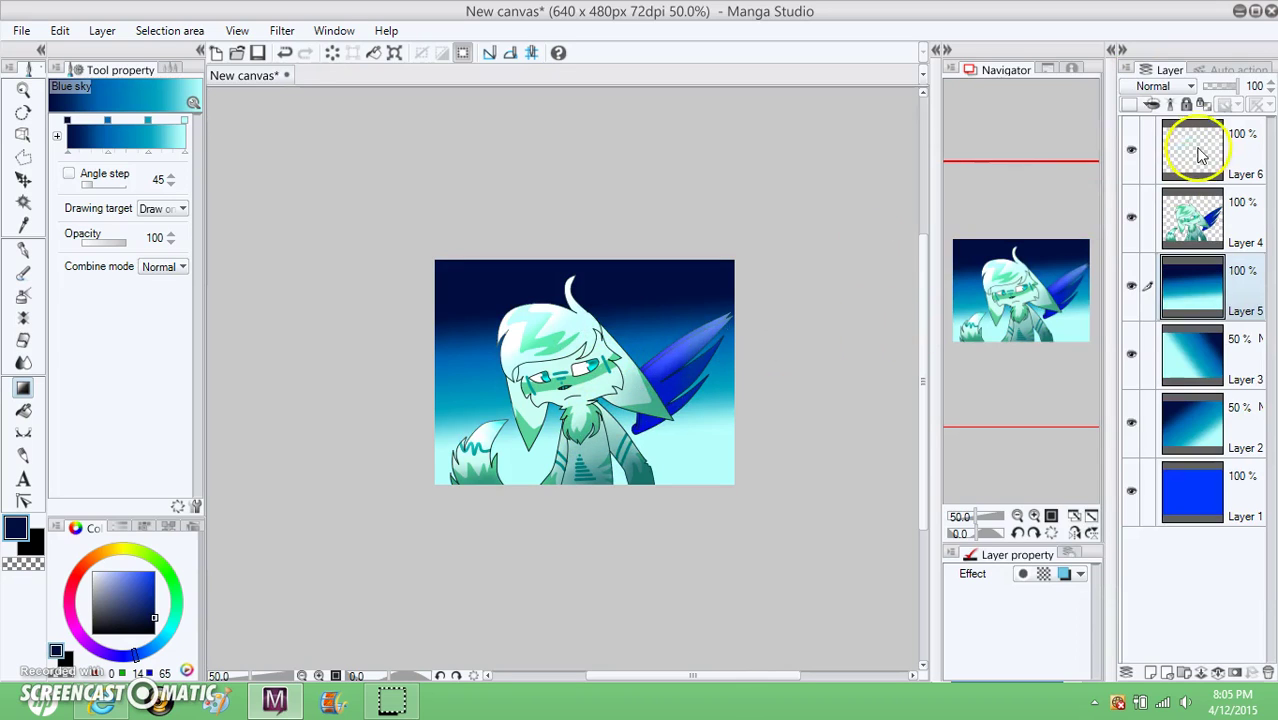
Step: Set the vertical gradient layer's opacity to 54% and merge the three gradient layers into Layer 2
{"action": "left_click", "coordinate": [1226, 90]}
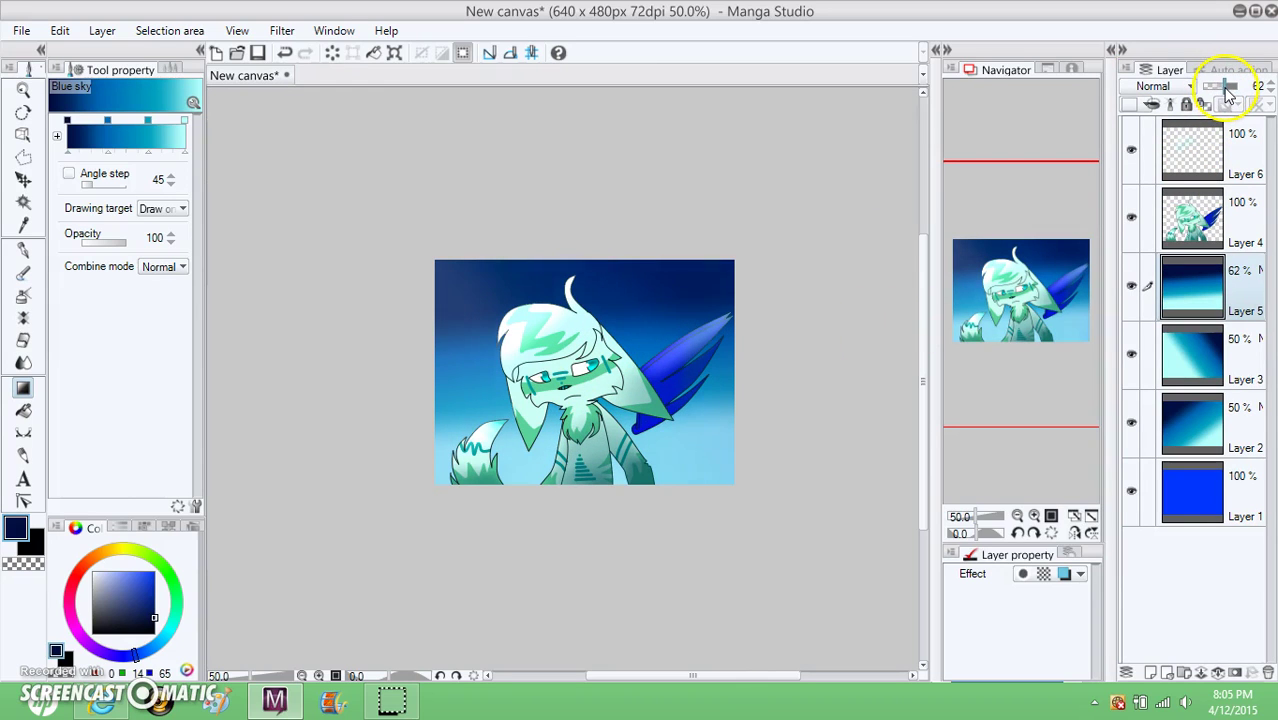
{"action": "left_click_drag", "start_coordinate": [1228, 92], "coordinate": [1225, 93]}
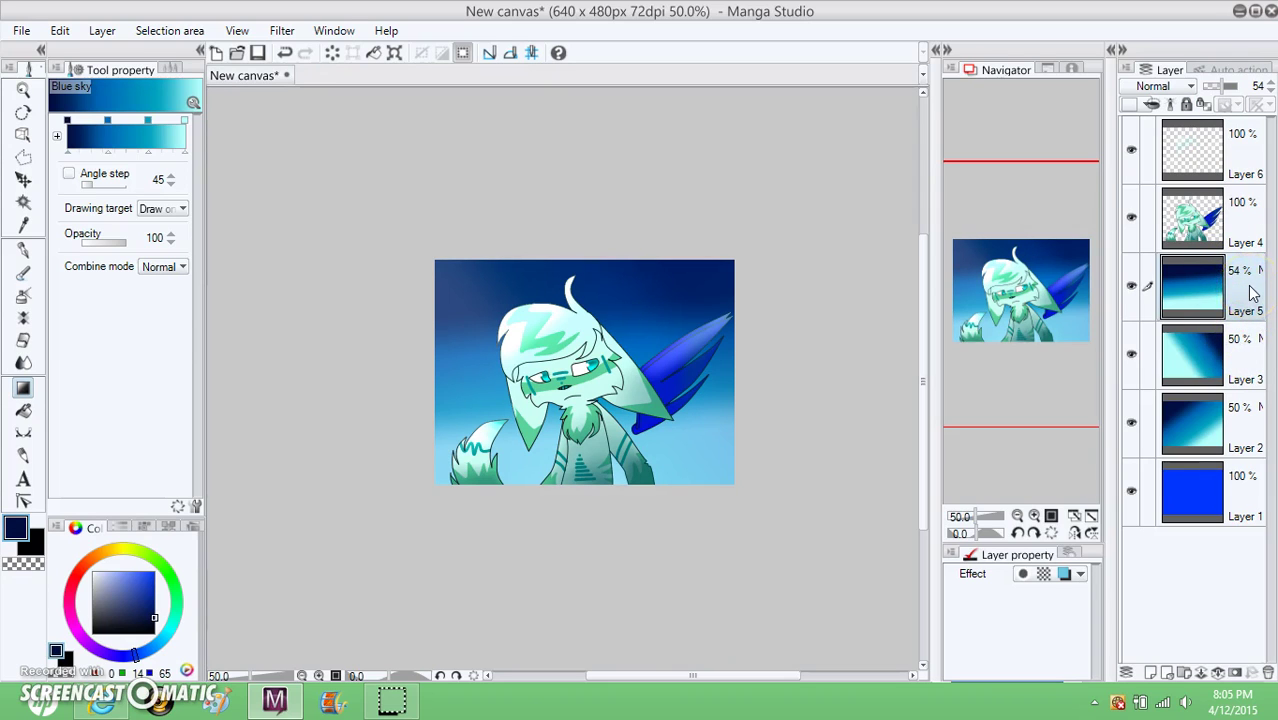
{"action": "key", "text": "ctrl+e"}
{"action": "key", "text": "ctrl+e"}
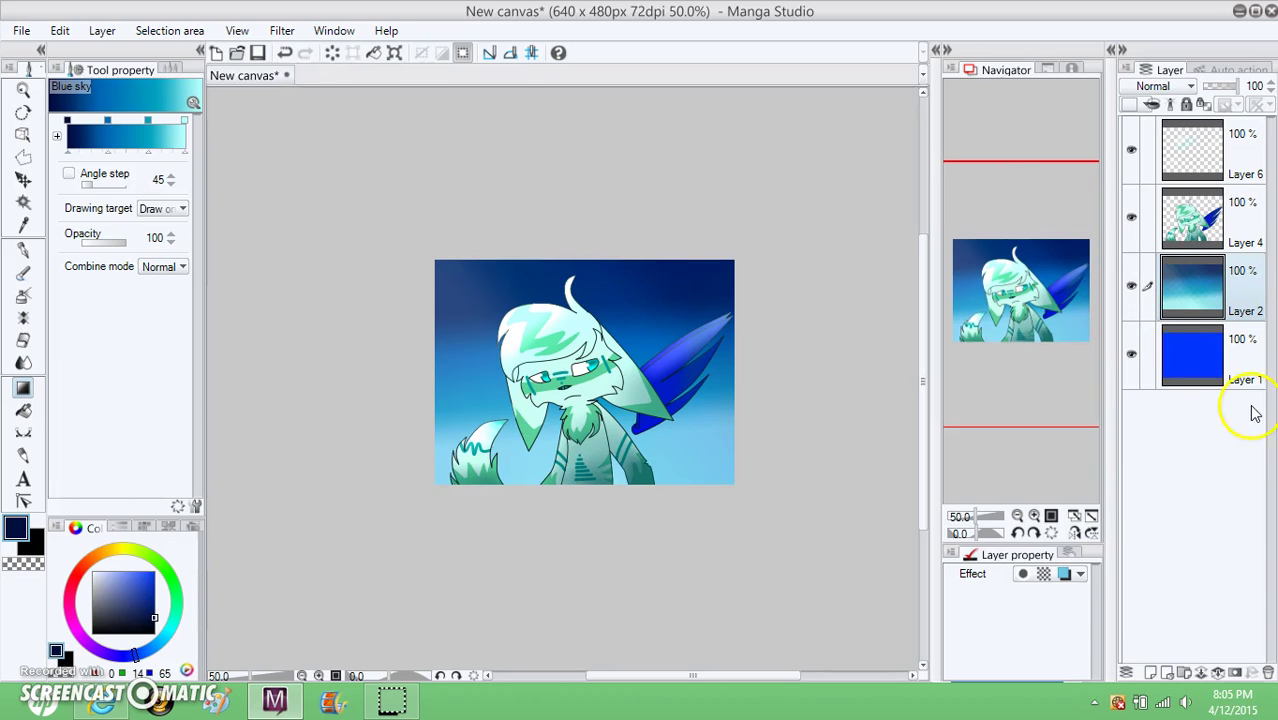
Step: Clear the solid blue from Layer 1 and fill the layer with white
{"action": "left_click", "coordinate": [1245, 358]}
{"action": "left_click", "coordinate": [1230, 87]}
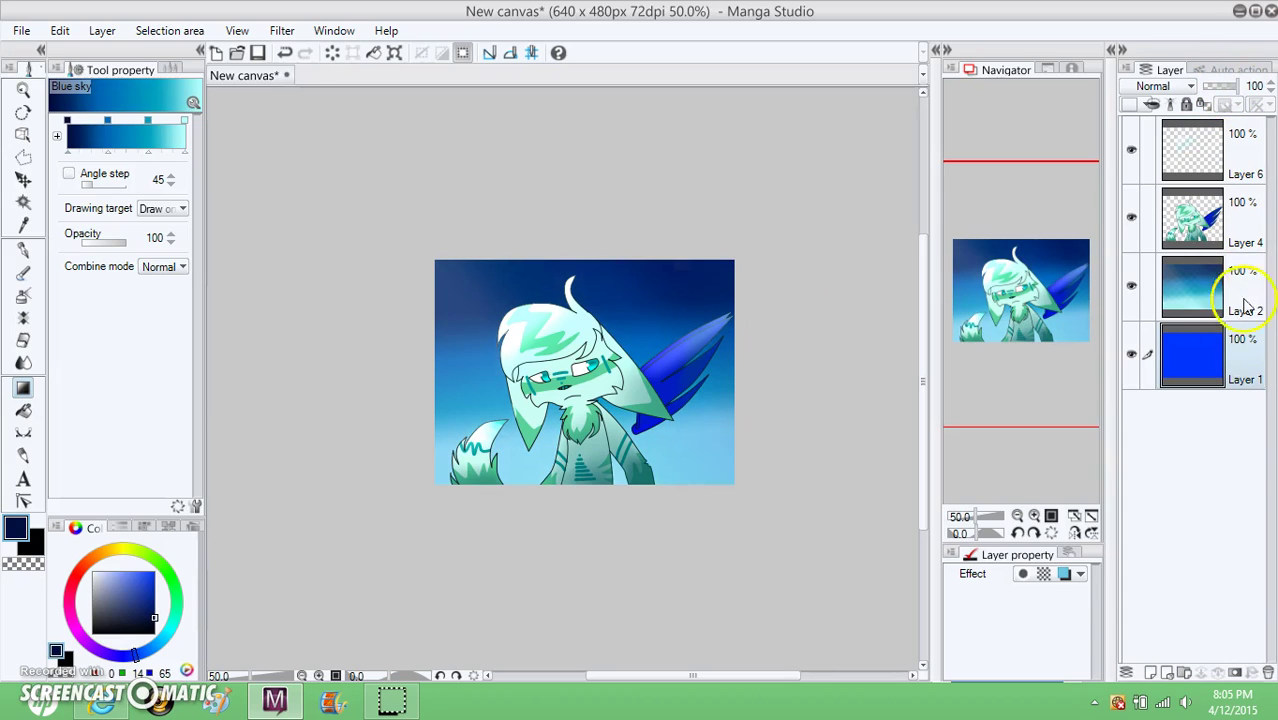
{"action": "left_click", "coordinate": [333, 53]}
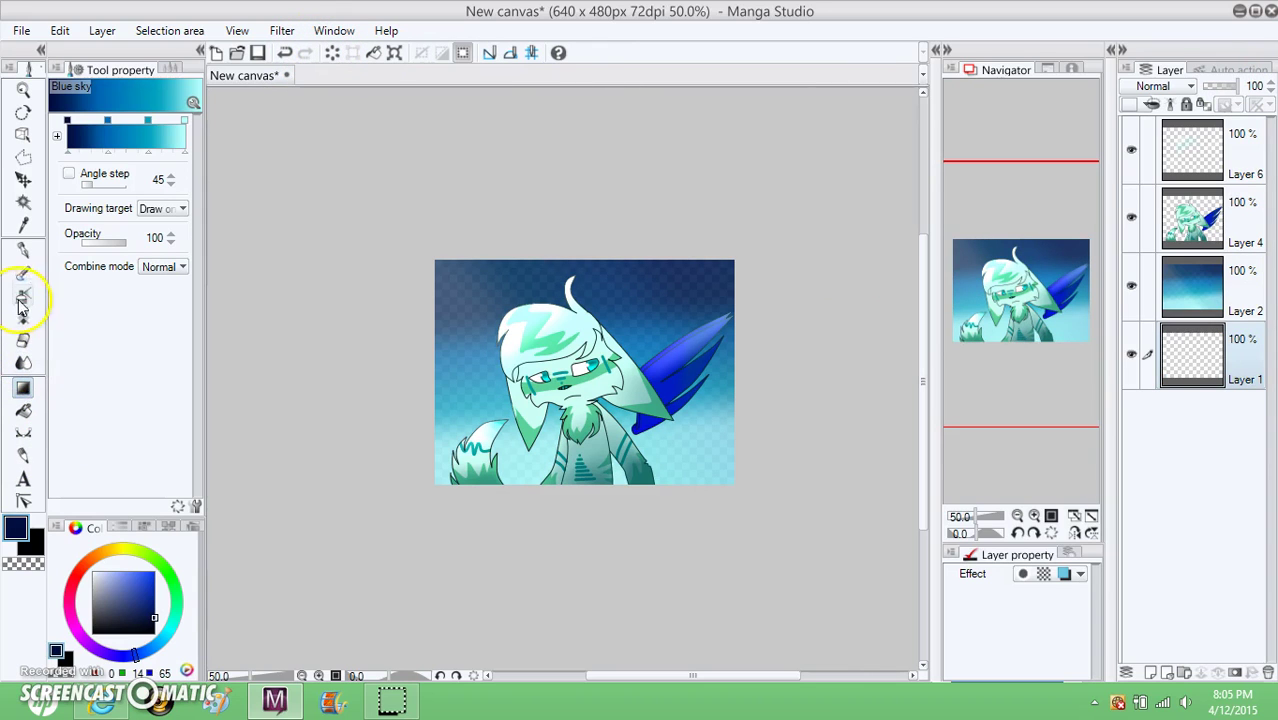
{"action": "left_click", "coordinate": [23, 410]}
{"action": "left_click", "coordinate": [92, 572]}
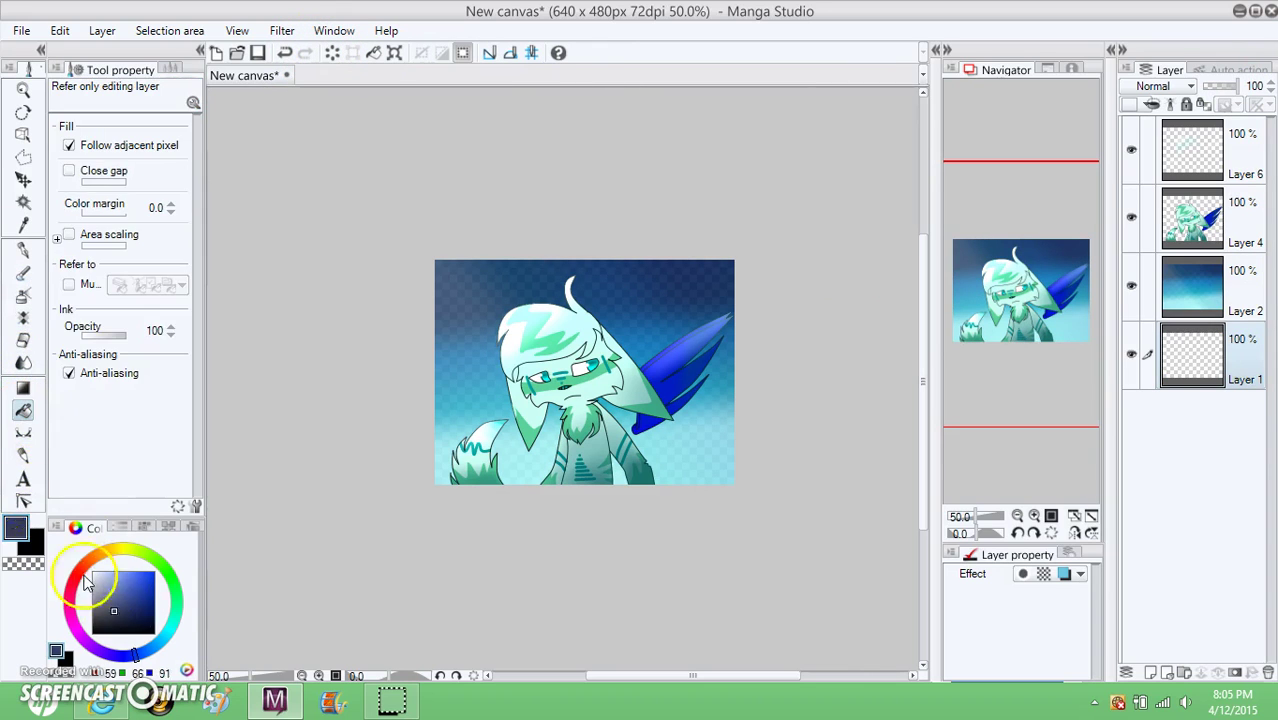
{"action": "left_click", "coordinate": [495, 385]}
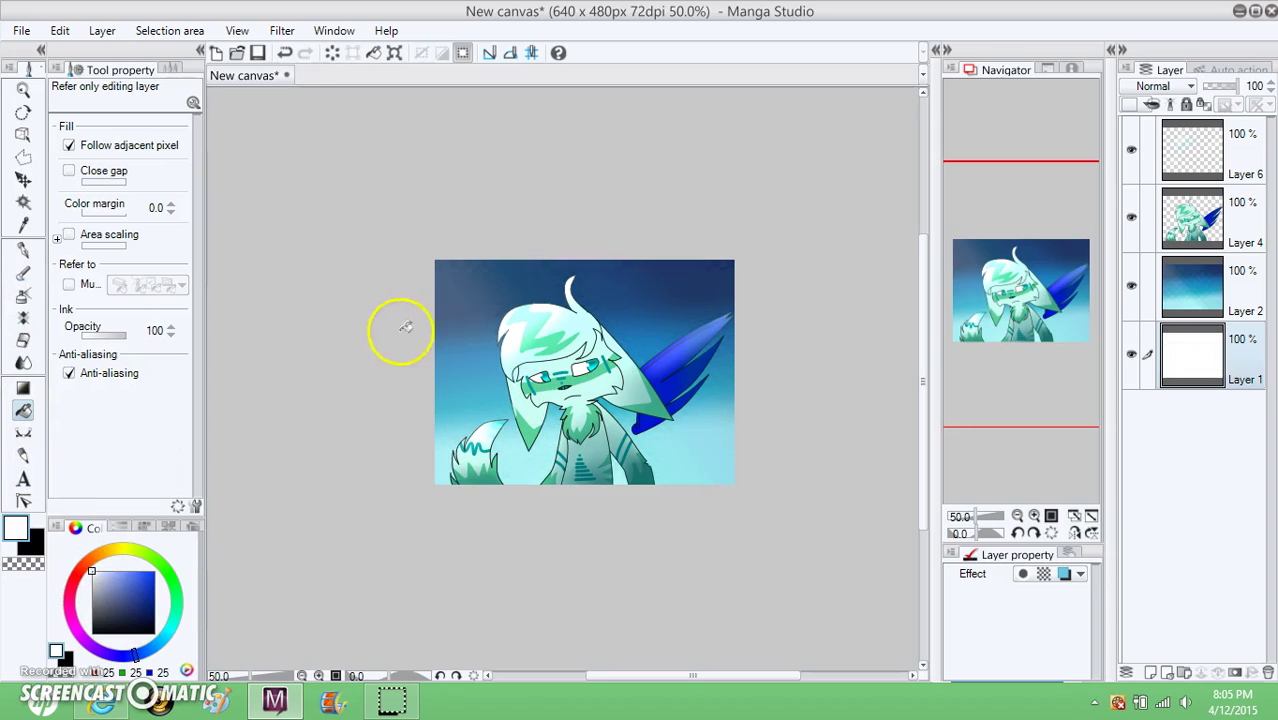
Step: Preview the character on plain white by setting Layer 2's opacity to 0%, and restore it to 100%
{"action": "left_click", "coordinate": [1236, 285]}
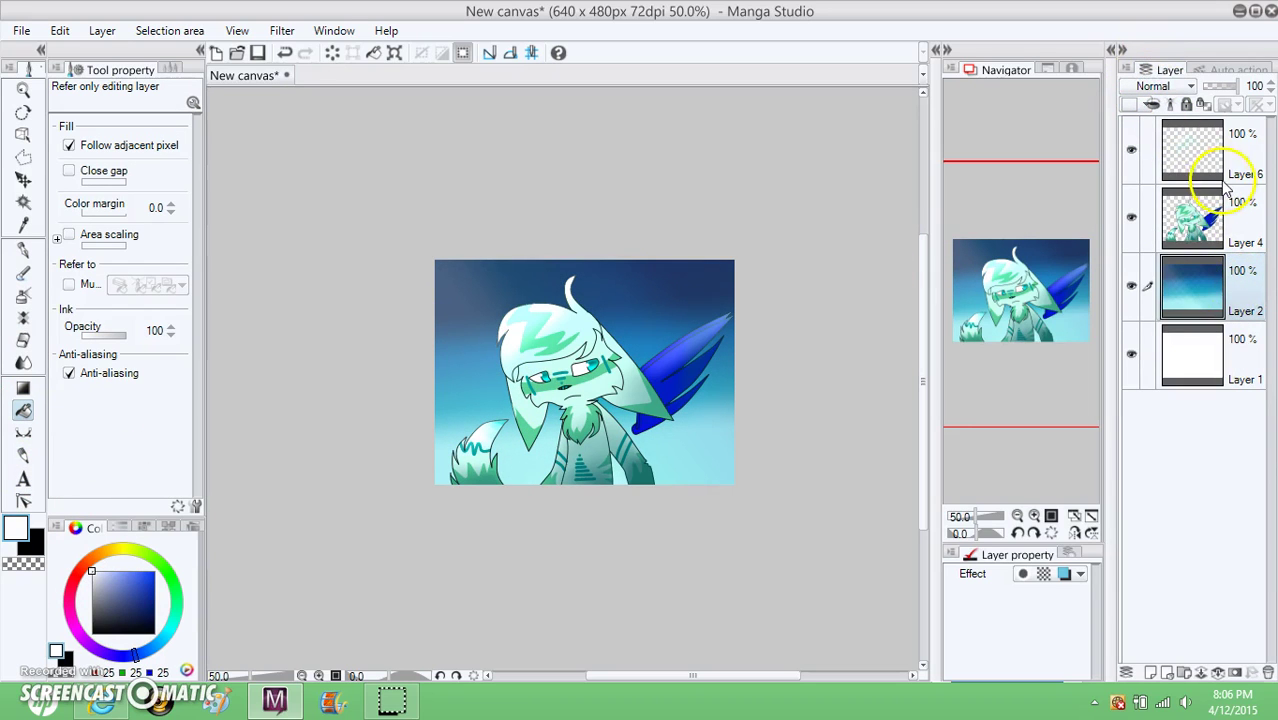
{"action": "left_click", "coordinate": [1238, 218]}
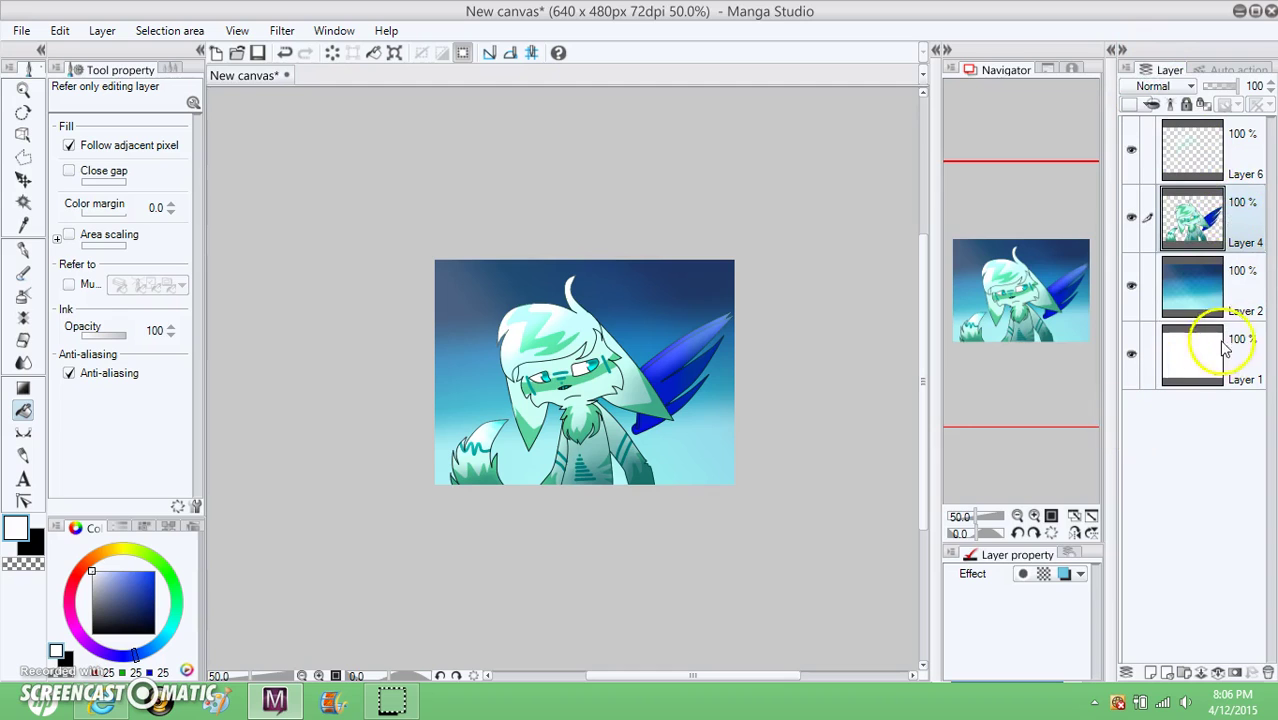
{"action": "left_click", "coordinate": [1238, 276]}
{"action": "left_click_drag", "start_coordinate": [1232, 86], "coordinate": [1206, 86]}
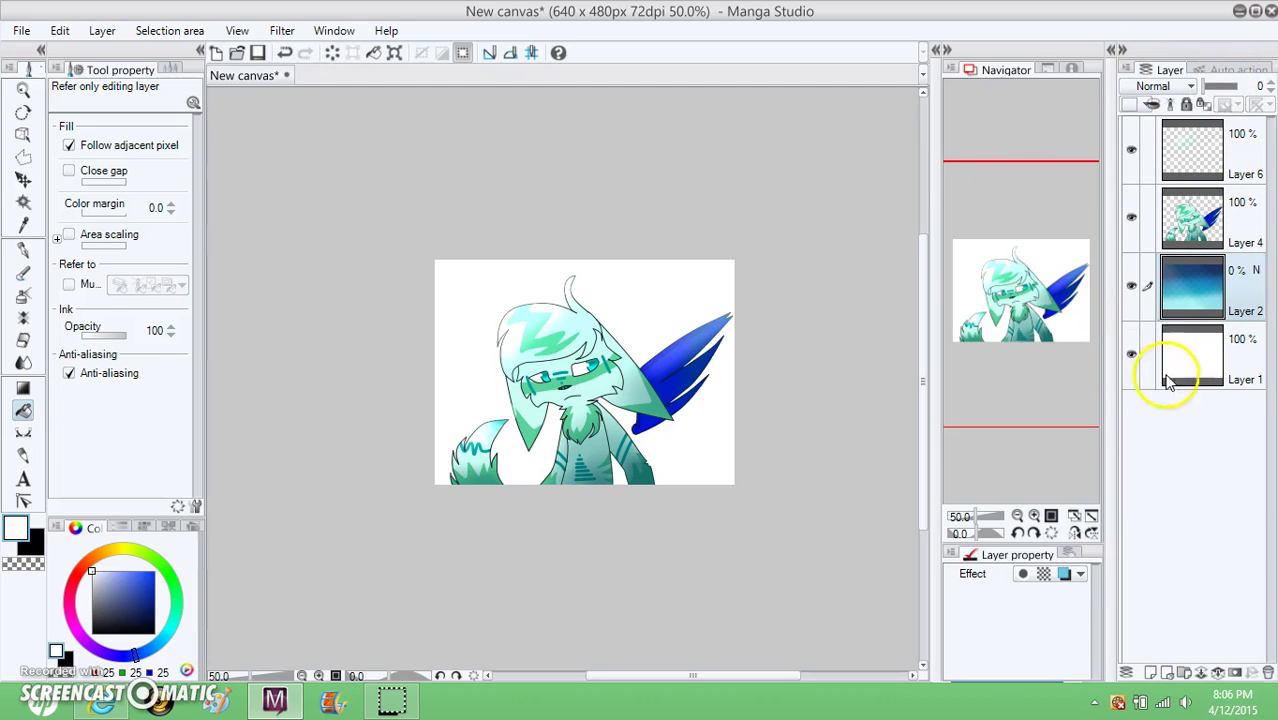
{"action": "left_click", "coordinate": [1240, 222]}
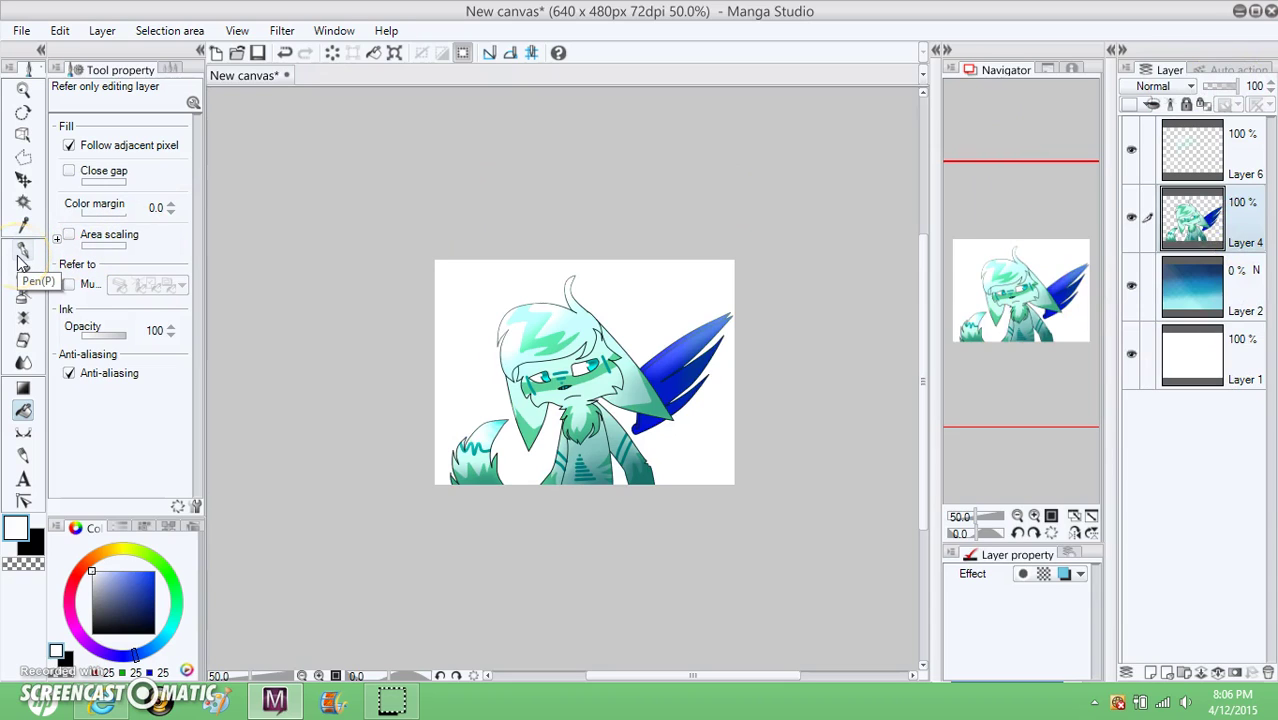
{"action": "left_click", "coordinate": [1250, 303]}
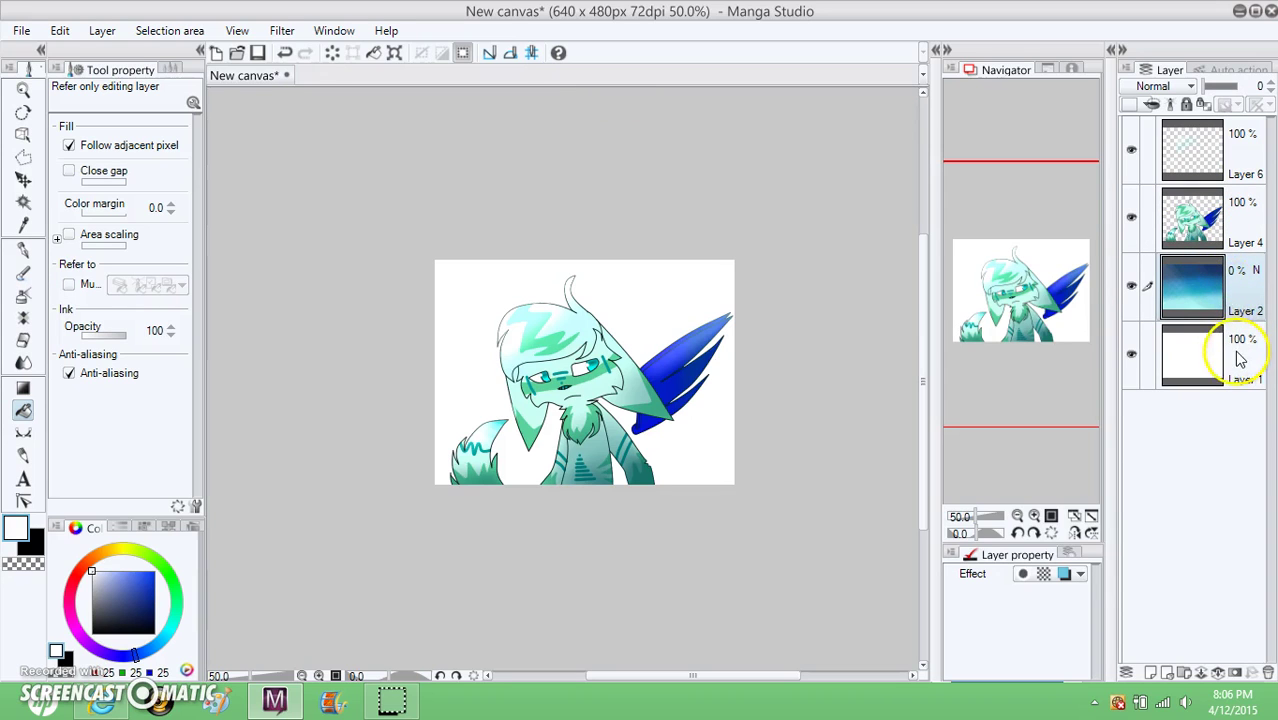
{"action": "left_click", "coordinate": [1240, 86]}
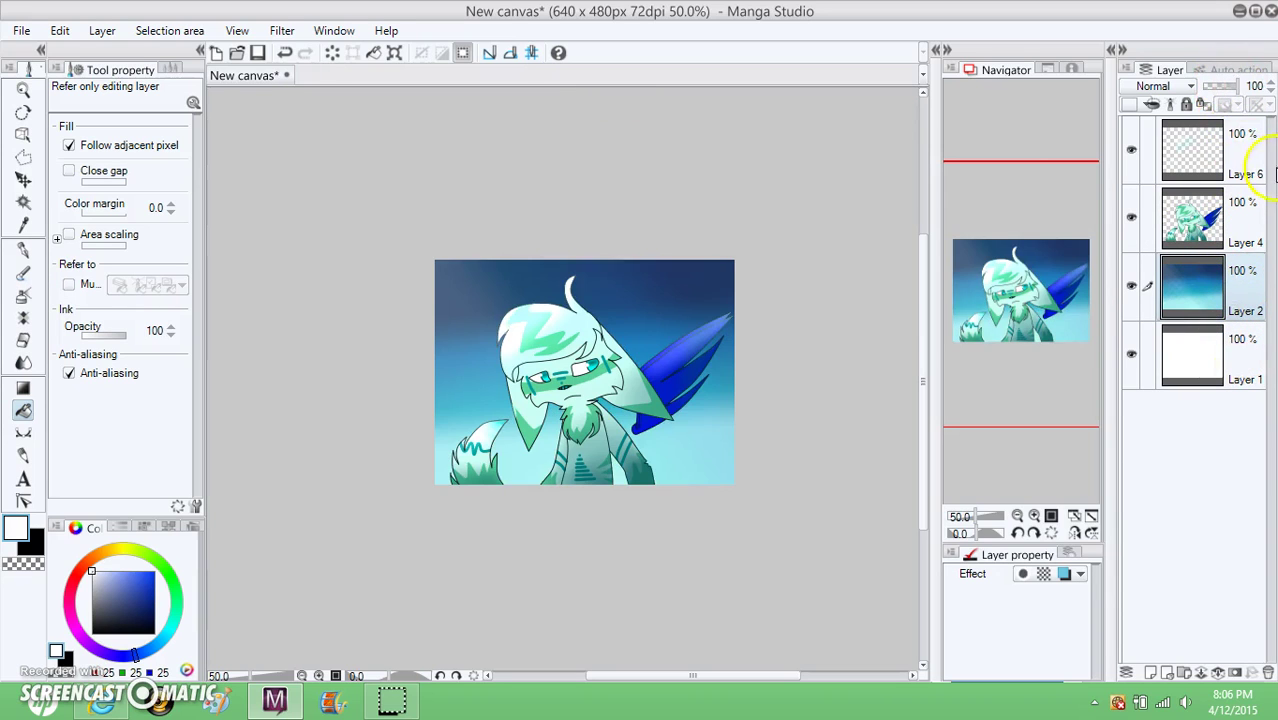
Step: Add a new raster layer directly above the merged gradient layer
{"action": "left_click", "coordinate": [1128, 69]}
{"action": "left_click", "coordinate": [1138, 87]}
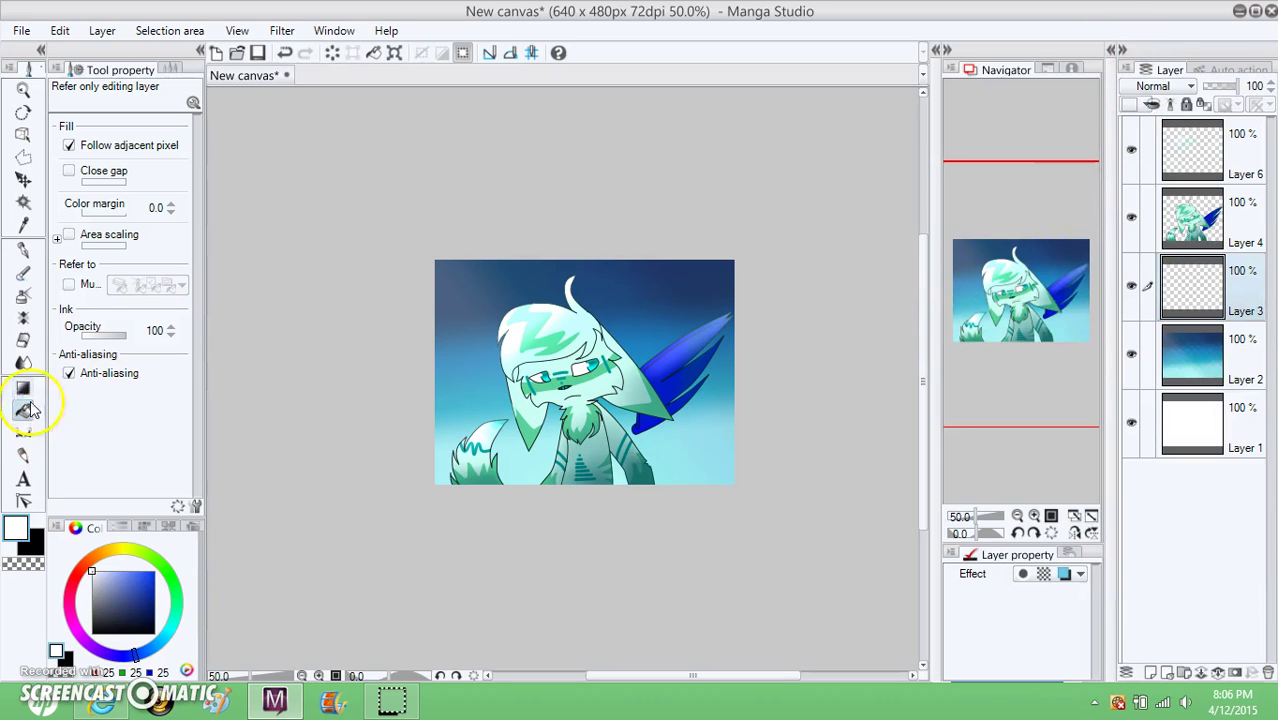
Step: Try to select the background around the character by colour over the visible gradient, clearing the partial selections
{"action": "left_click", "coordinate": [23, 201]}
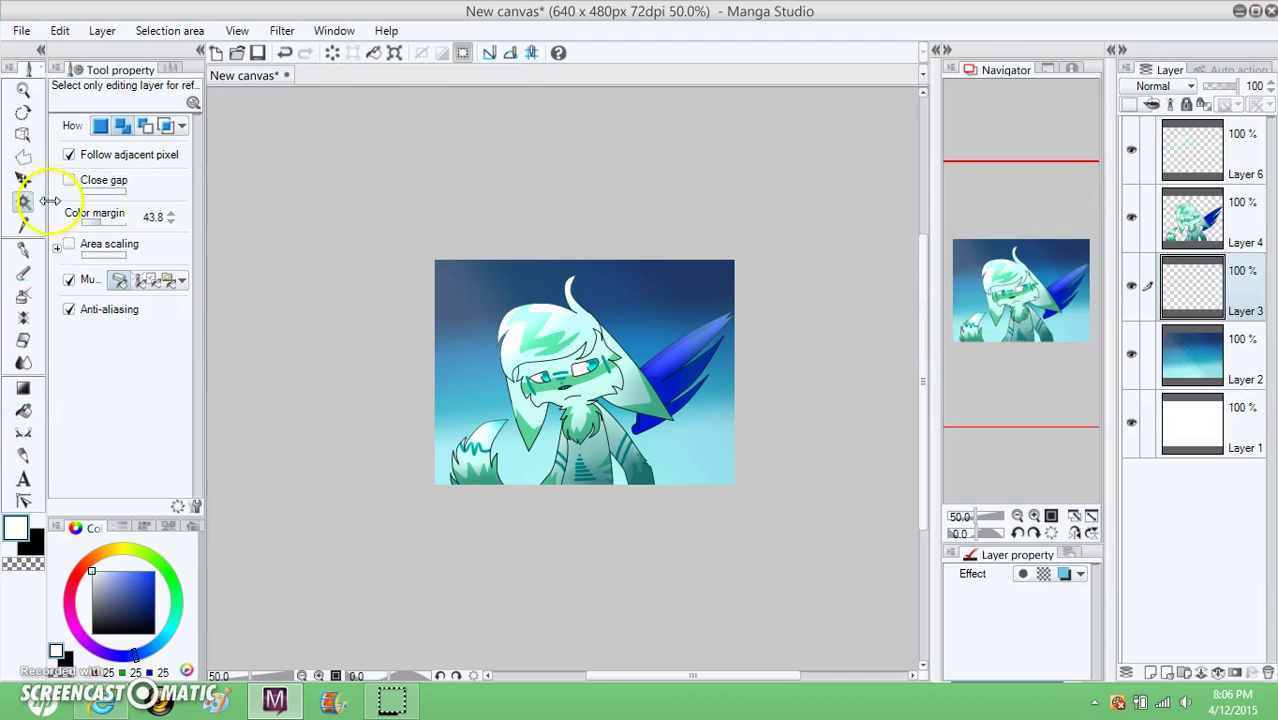
{"action": "left_click", "coordinate": [449, 444]}
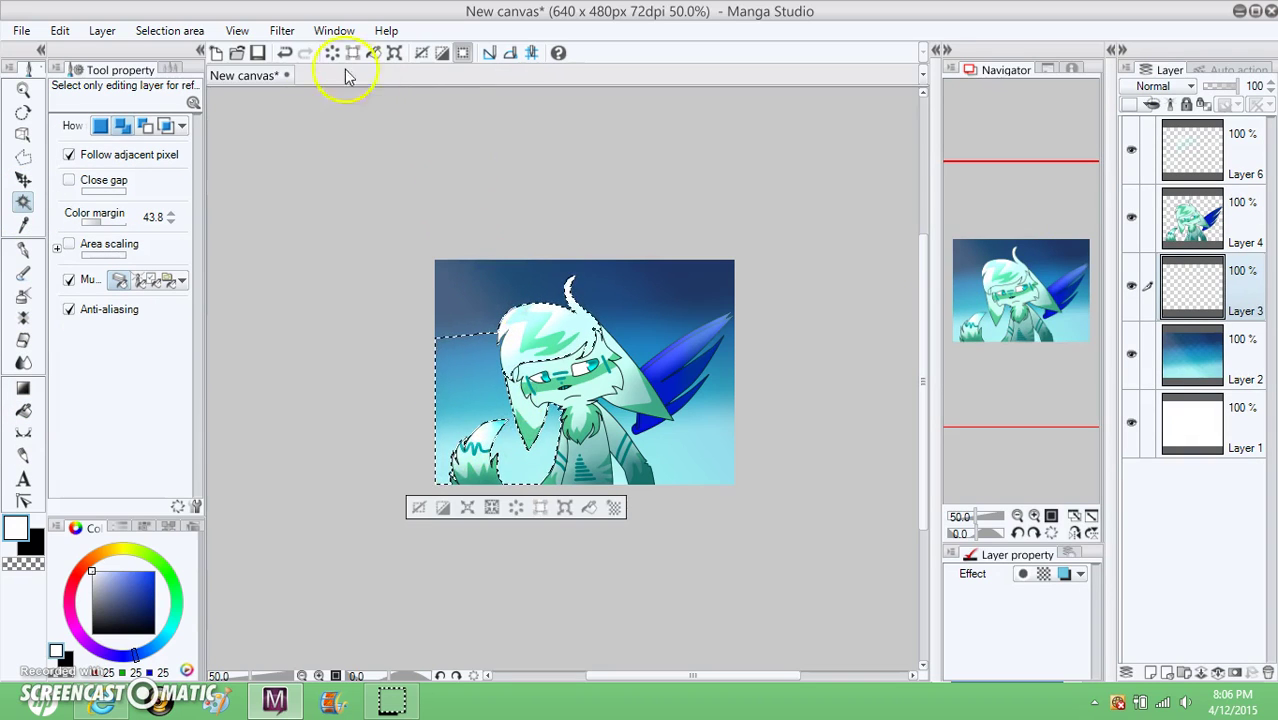
{"action": "left_click", "coordinate": [419, 507]}
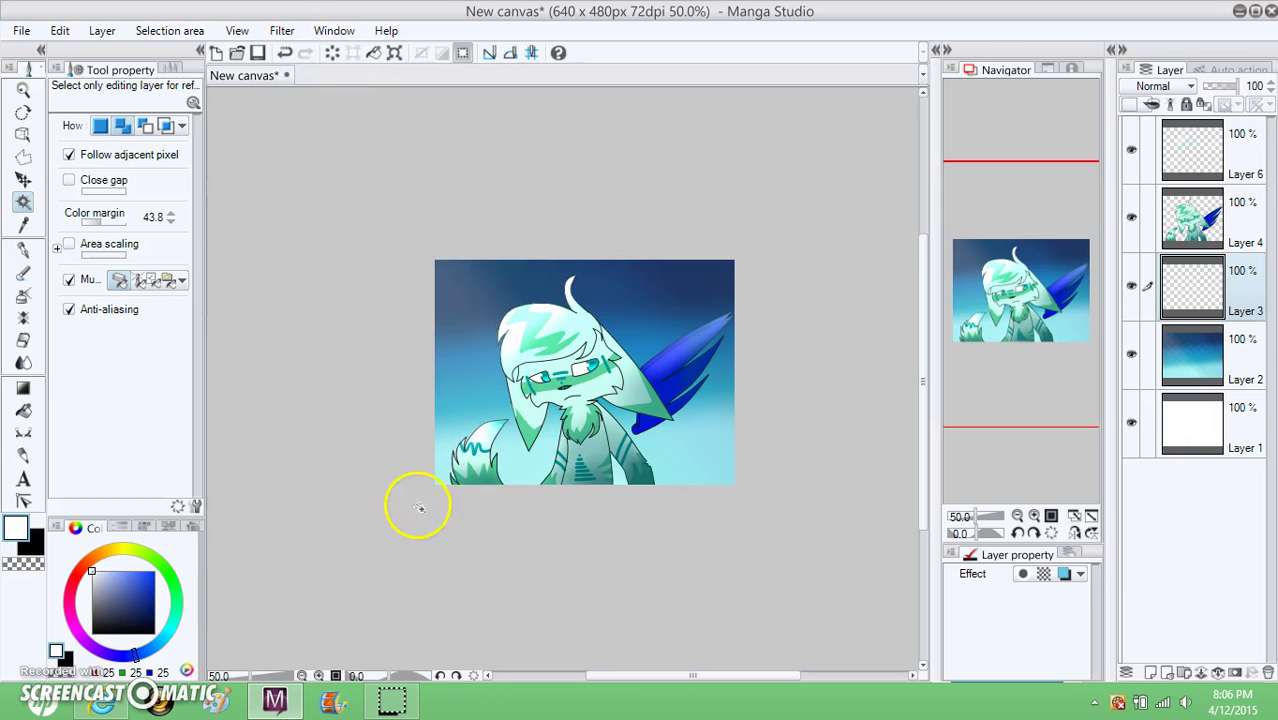
{"action": "left_click", "coordinate": [465, 297]}
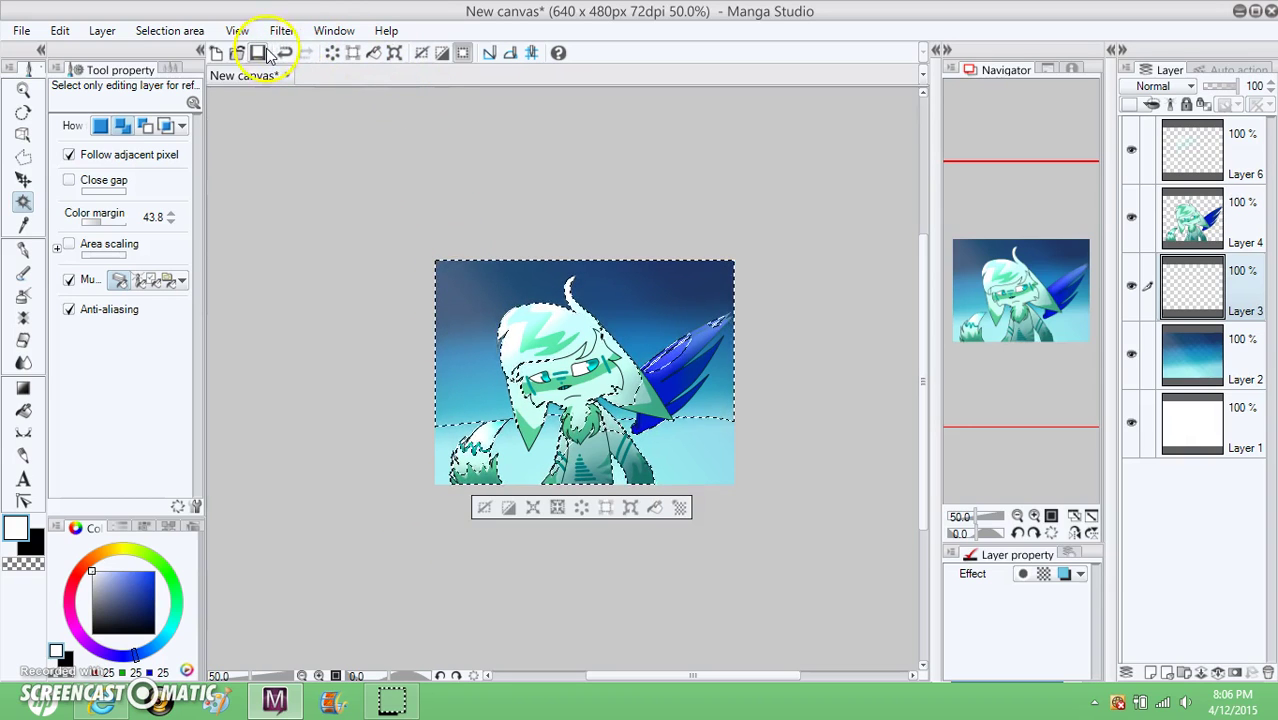
{"action": "left_click", "coordinate": [448, 171]}
{"action": "left_click", "coordinate": [566, 340]}
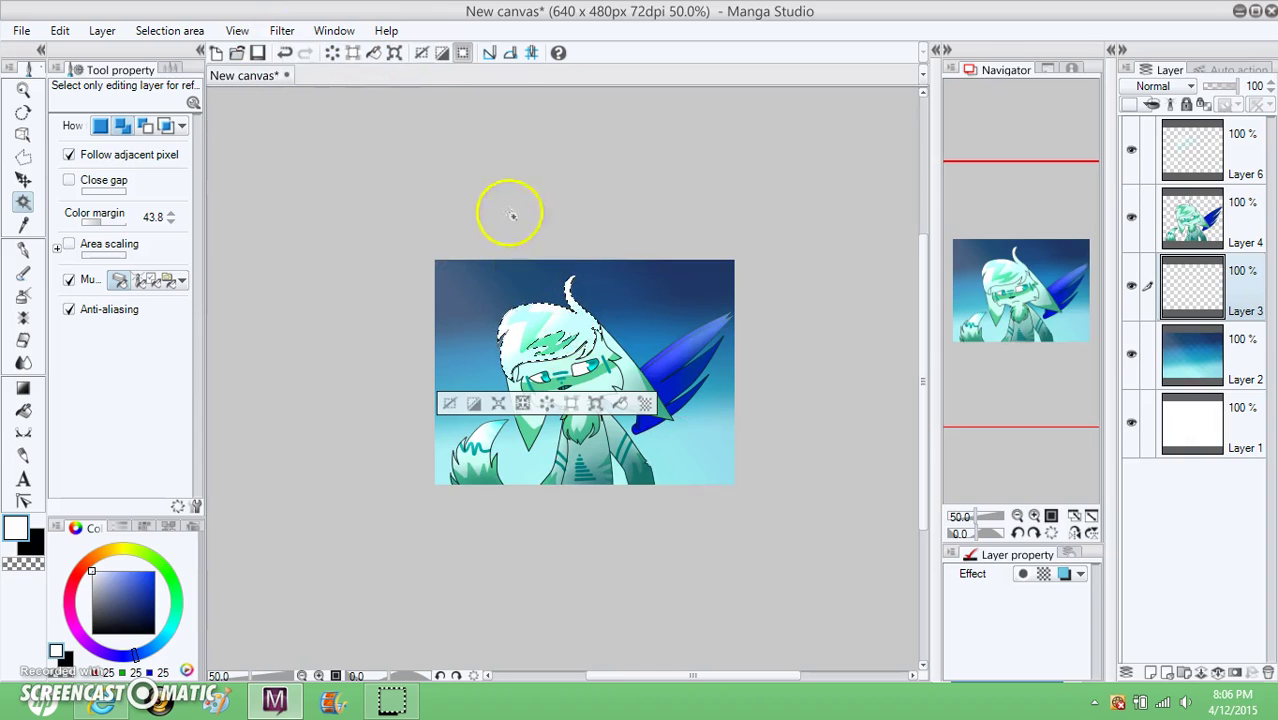
{"action": "left_click", "coordinate": [288, 53]}
{"action": "left_click", "coordinate": [704, 453]}
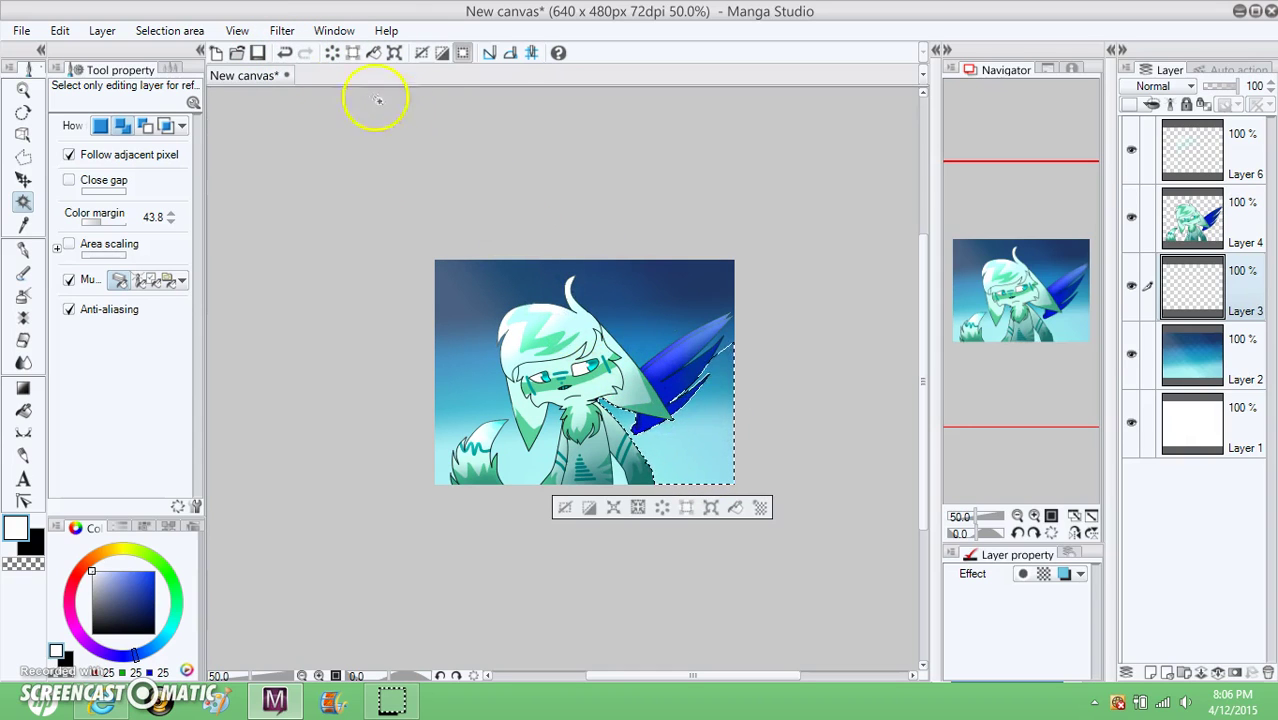
{"action": "left_click", "coordinate": [565, 508]}
Step: Select the whole area around the character with Layer 2 at 0% opacity, restore Layer 2 to 100%, and make Layer 3 active
{"action": "left_click", "coordinate": [1205, 355]}
{"action": "left_click_drag", "start_coordinate": [1227, 86], "coordinate": [769, 226]}
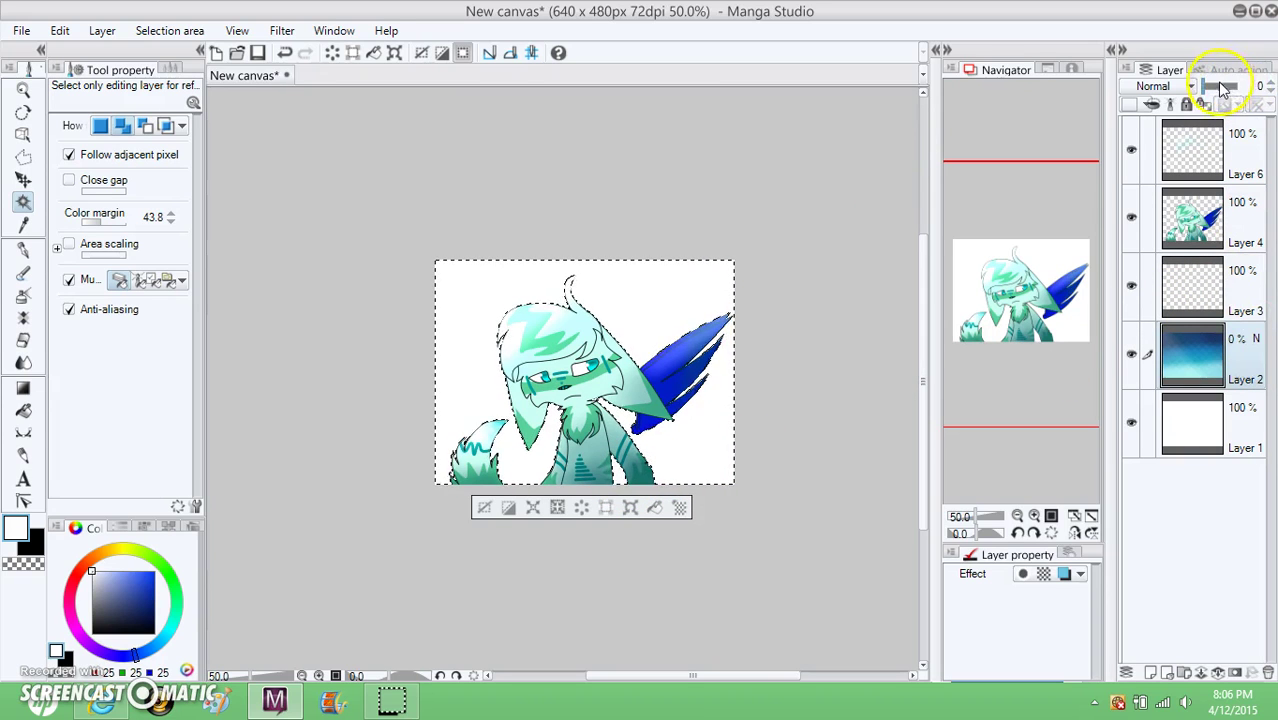
{"action": "left_click_drag", "start_coordinate": [1225, 86], "coordinate": [1250, 95]}
{"action": "left_click", "coordinate": [1230, 285]}
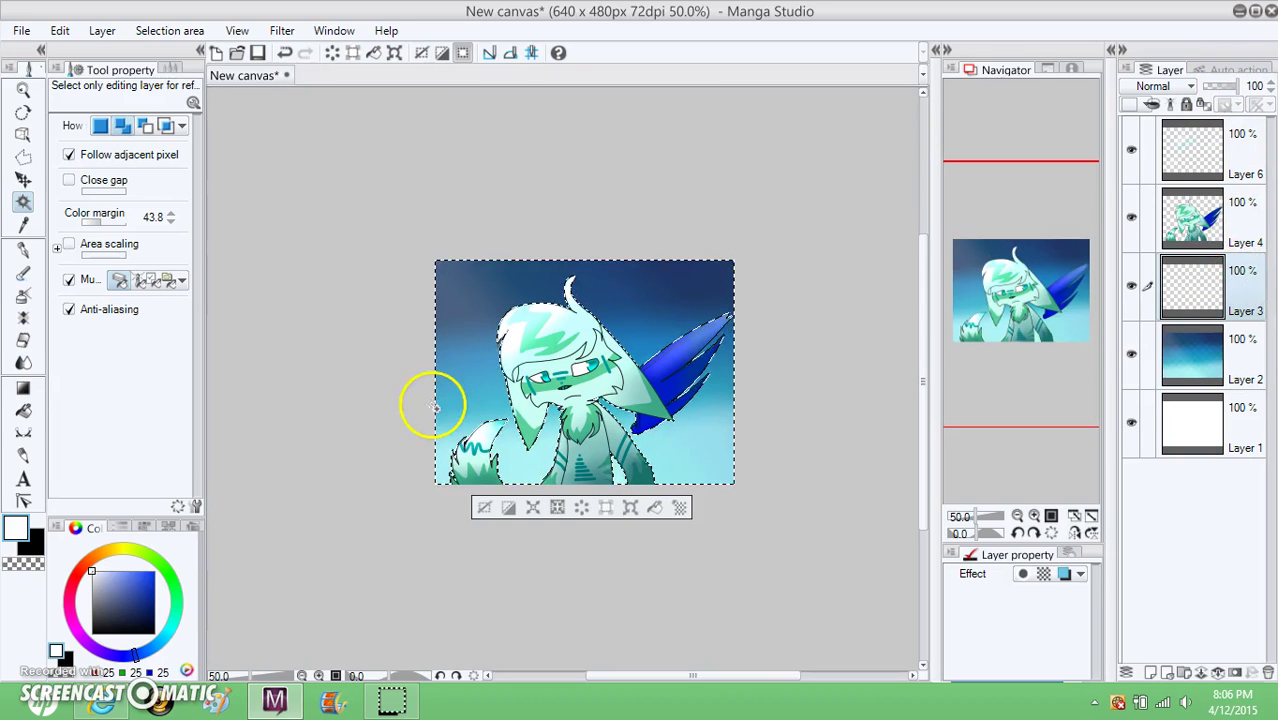
Step: Paint bright green around the character's outline on Layer 3 with the Mapping pen at size 206.7, 71% opacity and the strongest anti-aliasing
{"action": "mouse_move", "coordinate": [136, 646]}
{"action": "left_mouse_down"}
{"action": "mouse_move", "coordinate": [143, 656]}
{"action": "mouse_move", "coordinate": [175, 628]}
{"action": "left_mouse_up"}
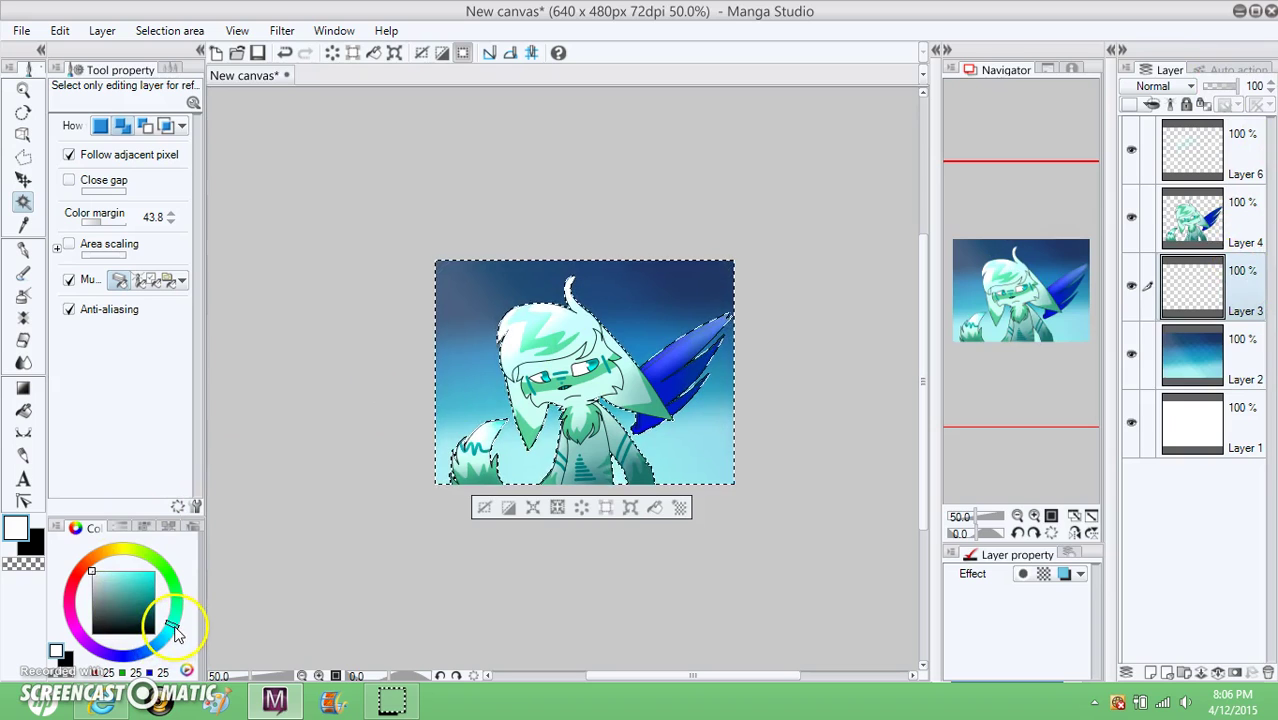
{"action": "left_click", "coordinate": [107, 572]}
{"action": "mouse_move", "coordinate": [103, 577]}
{"action": "left_mouse_down"}
{"action": "mouse_move", "coordinate": [92, 583]}
{"action": "mouse_move", "coordinate": [154, 573]}
{"action": "left_mouse_up"}
{"action": "left_click_drag", "start_coordinate": [174, 622], "coordinate": [170, 576]}
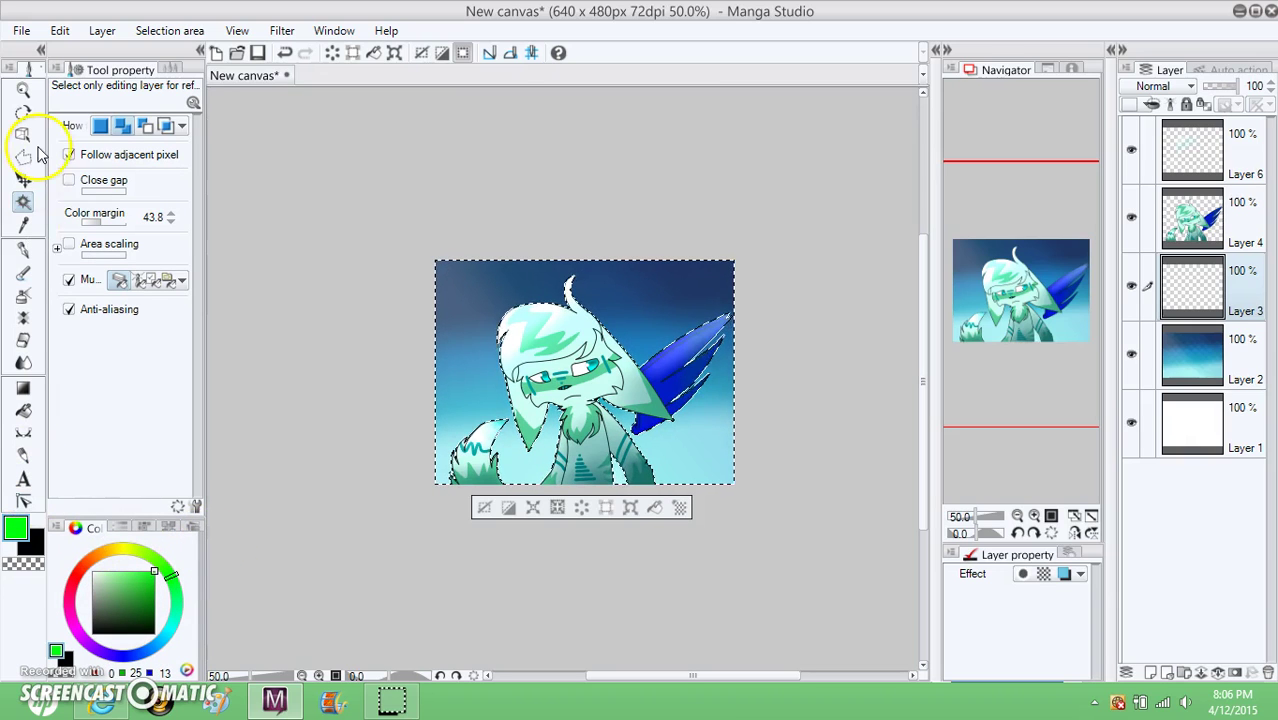
{"action": "left_click", "coordinate": [23, 250]}
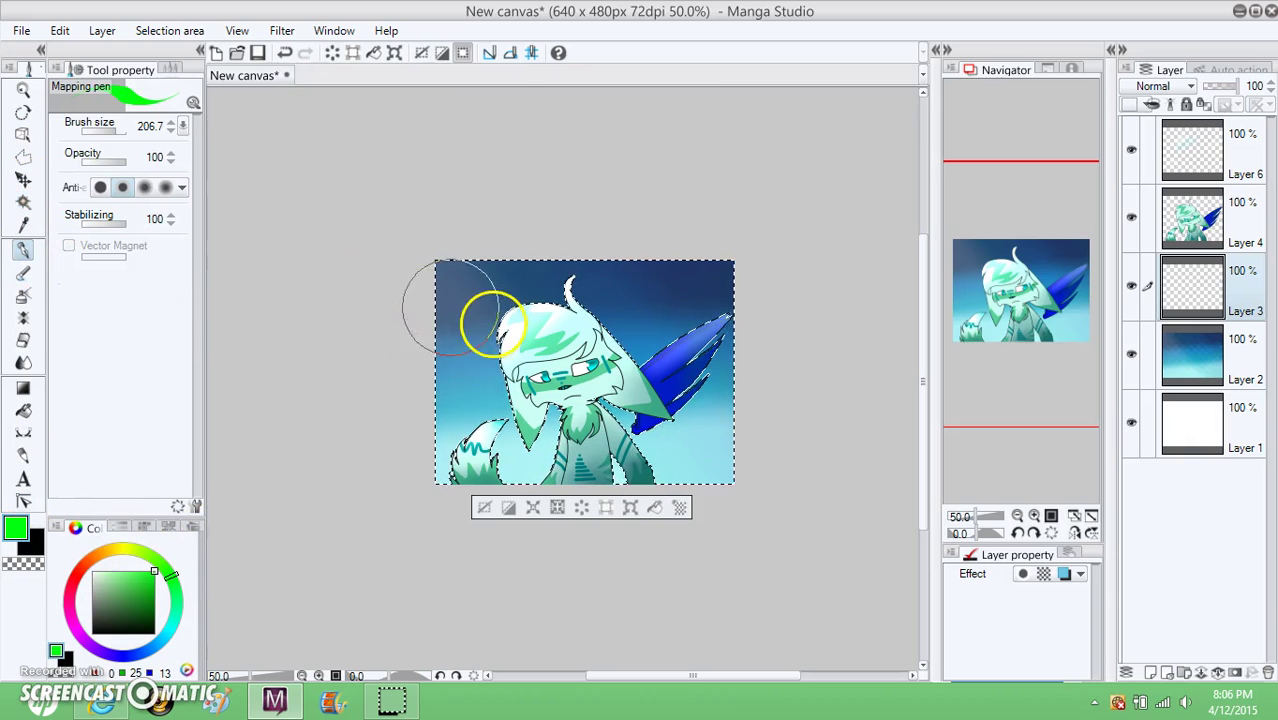
{"action": "left_click_drag", "start_coordinate": [84, 161], "coordinate": [114, 161]}
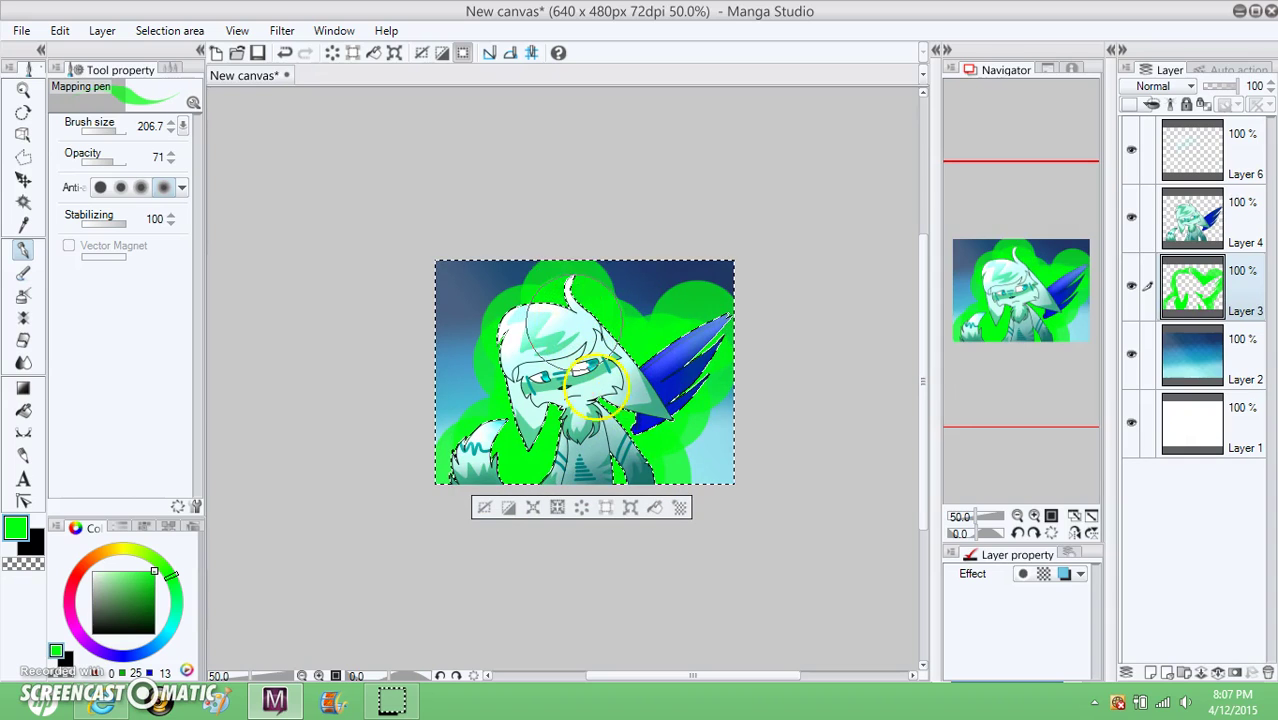
Step: Lower the green glow layer's opacity to 16% and add a new raster layer directly above it
{"action": "left_click", "coordinate": [1213, 88]}
{"action": "left_click_drag", "start_coordinate": [1211, 90], "coordinate": [1206, 89]}
{"action": "left_click", "coordinate": [1145, 90]}
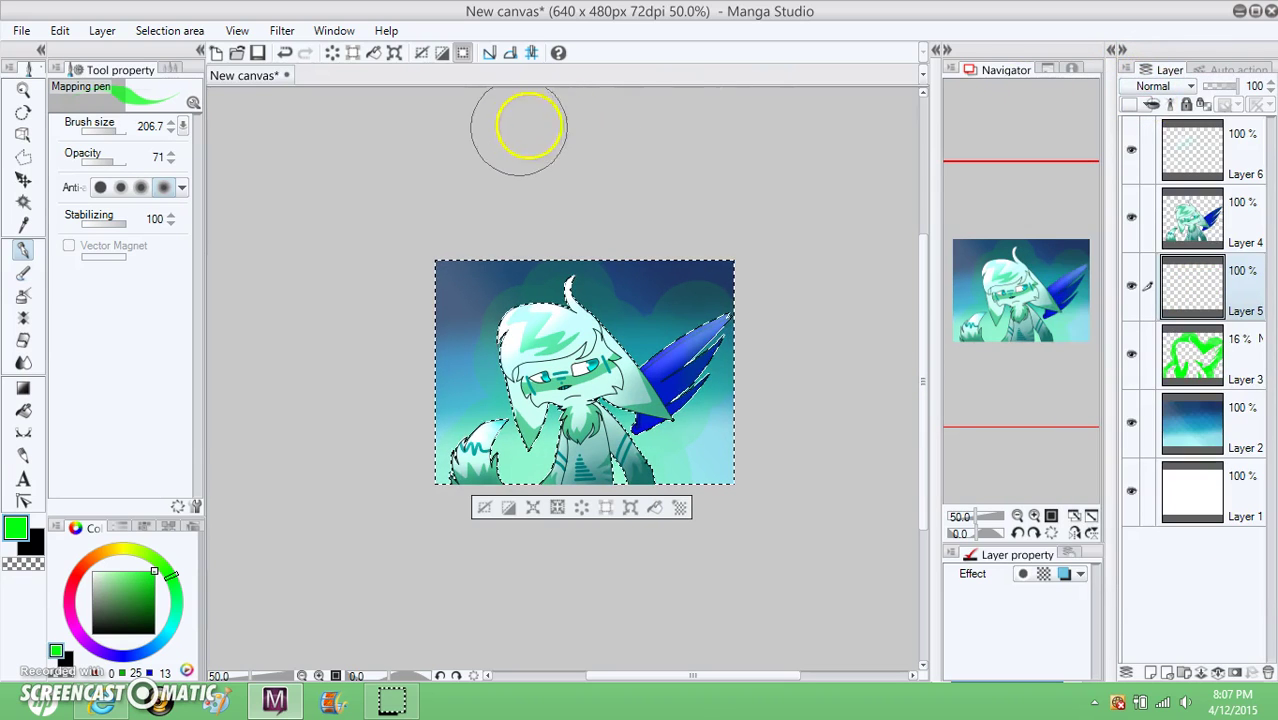
Step: Paint a white outline around the character on the new layer with the Mapping pen at size 59.9, and lower the layer's opacity to 49%
{"action": "left_click", "coordinate": [91, 572]}
{"action": "left_click", "coordinate": [111, 131]}
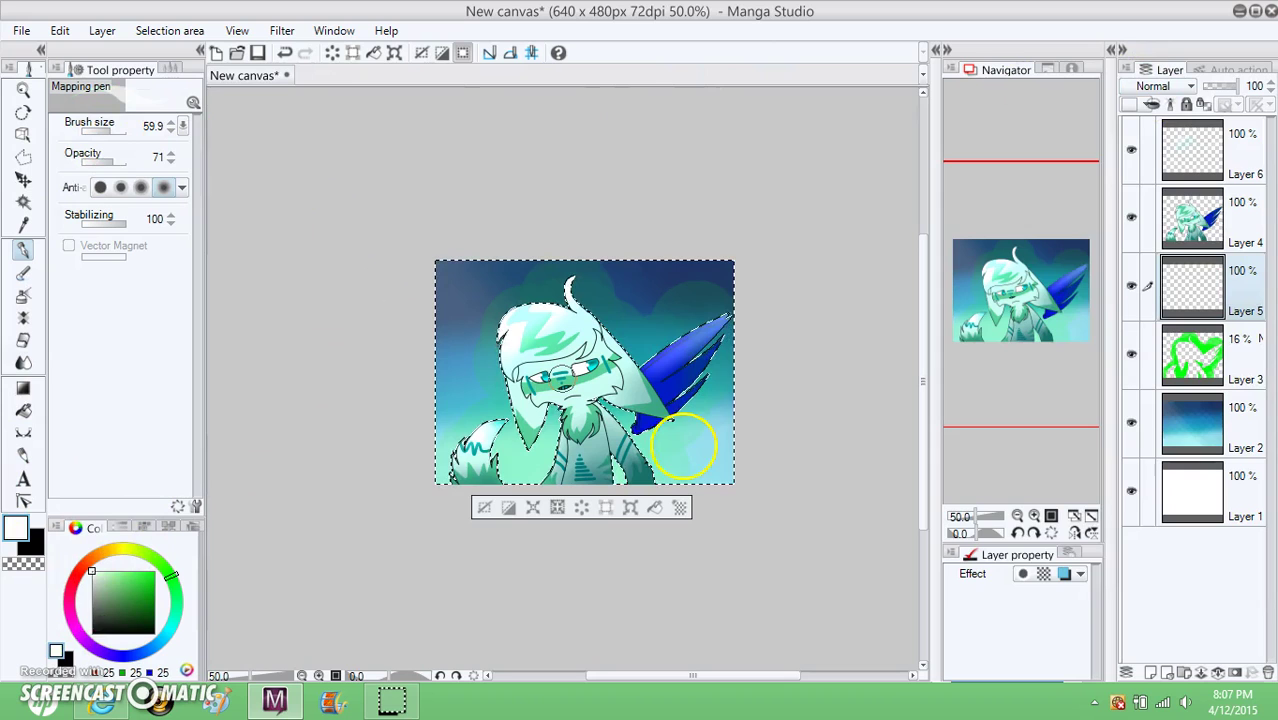
{"action": "left_click", "coordinate": [1034, 515]}
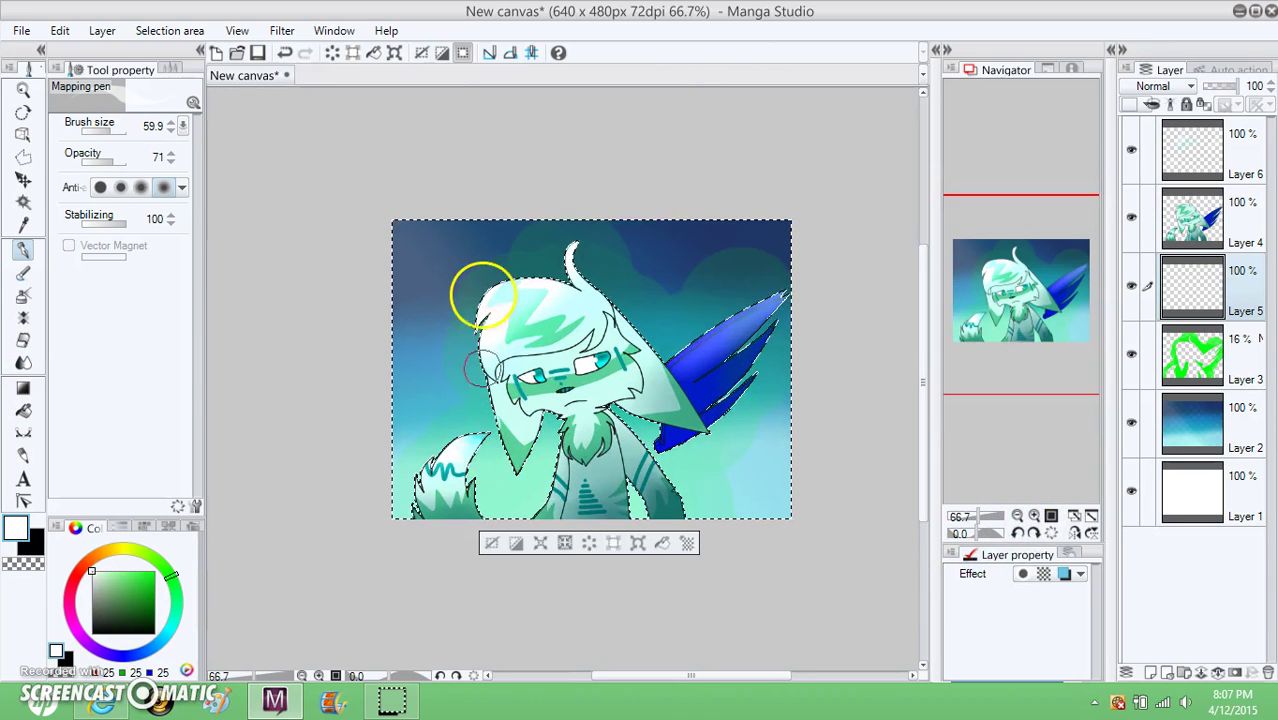
{"action": "mouse_move", "coordinate": [466, 346]}
{"action": "left_mouse_down"}
{"action": "mouse_move", "coordinate": [465, 271]}
{"action": "mouse_move", "coordinate": [476, 380]}
{"action": "left_mouse_up"}
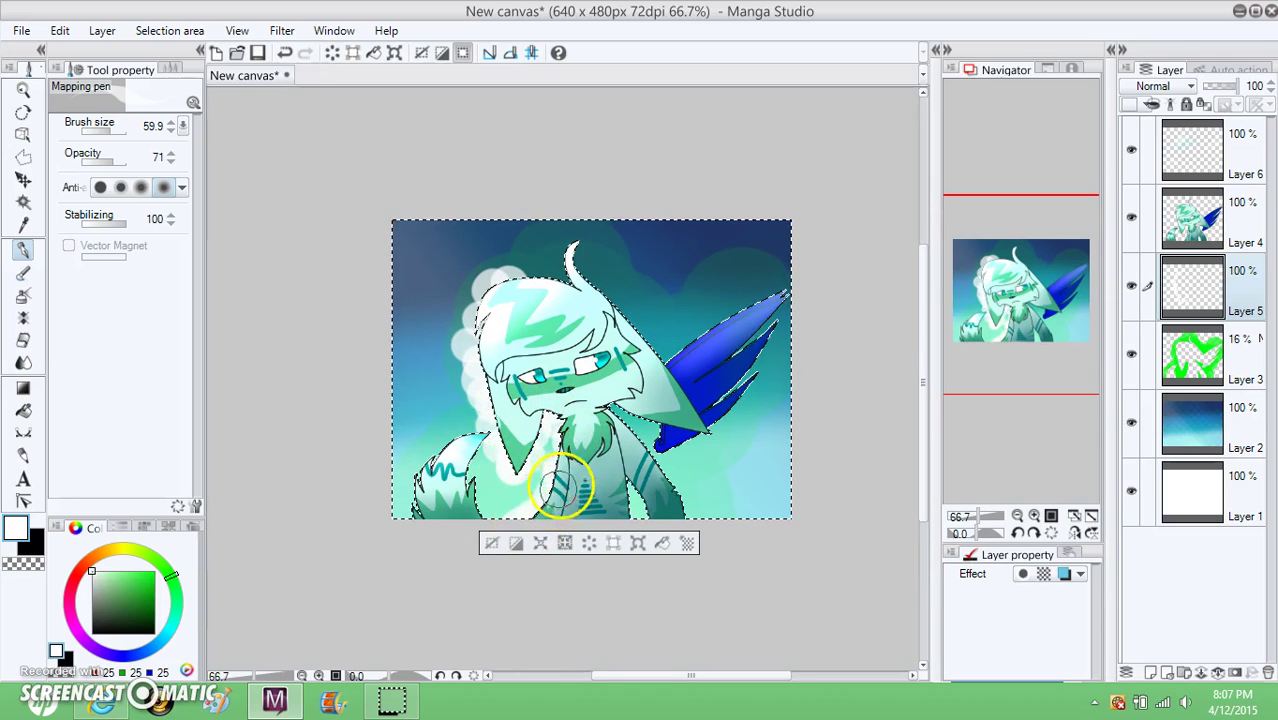
{"action": "left_click", "coordinate": [625, 492]}
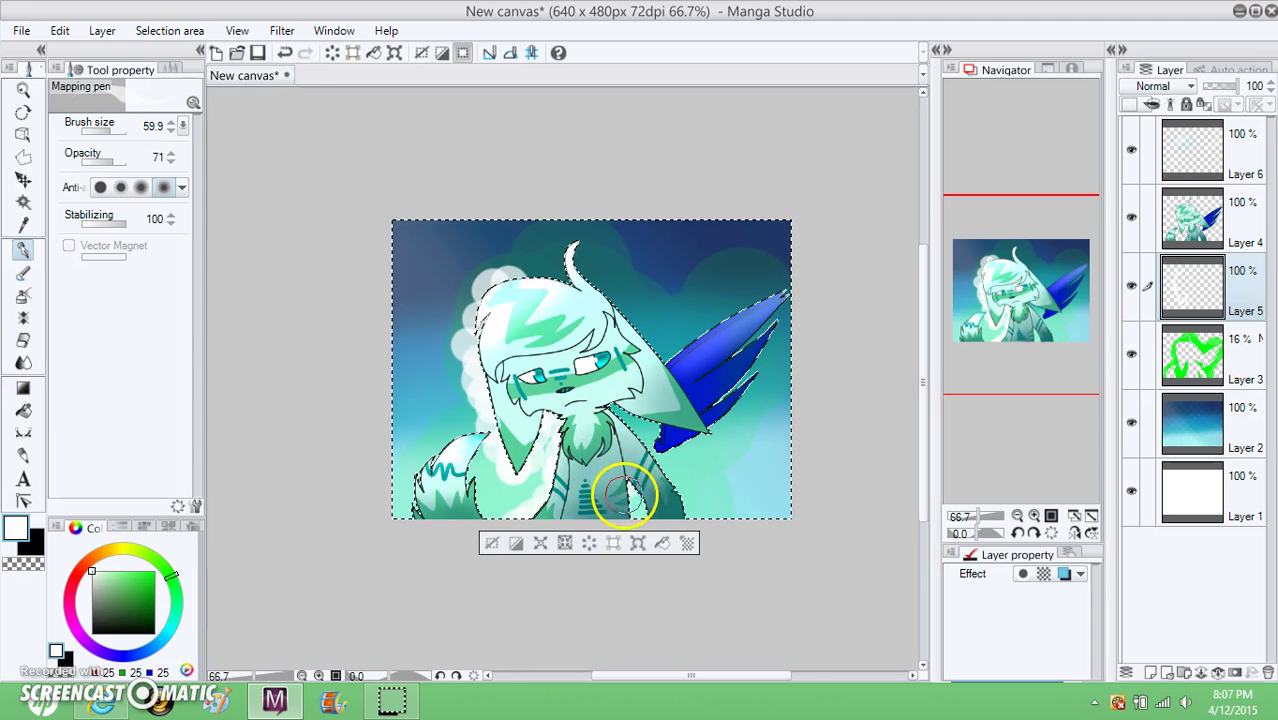
{"action": "mouse_move", "coordinate": [622, 512]}
{"action": "left_mouse_down"}
{"action": "mouse_move", "coordinate": [651, 476]}
{"action": "mouse_move", "coordinate": [679, 506]}
{"action": "left_mouse_up"}
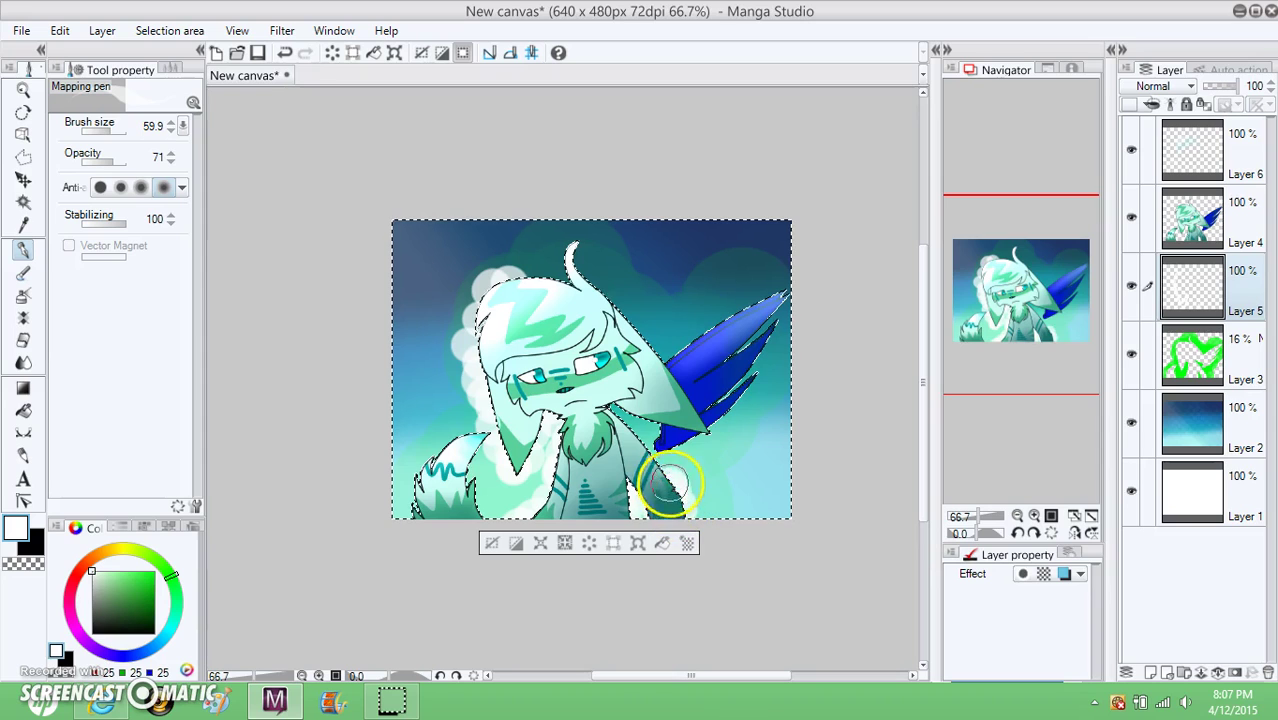
{"action": "mouse_move", "coordinate": [635, 452]}
{"action": "left_mouse_down"}
{"action": "mouse_move", "coordinate": [610, 411]}
{"action": "mouse_move", "coordinate": [631, 403]}
{"action": "mouse_move", "coordinate": [660, 416]}
{"action": "mouse_move", "coordinate": [638, 414]}
{"action": "mouse_move", "coordinate": [656, 419]}
{"action": "mouse_move", "coordinate": [672, 459]}
{"action": "mouse_move", "coordinate": [699, 427]}
{"action": "mouse_move", "coordinate": [714, 422]}
{"action": "mouse_move", "coordinate": [717, 436]}
{"action": "mouse_move", "coordinate": [717, 406]}
{"action": "mouse_move", "coordinate": [768, 314]}
{"action": "mouse_move", "coordinate": [727, 364]}
{"action": "mouse_move", "coordinate": [789, 285]}
{"action": "mouse_move", "coordinate": [680, 362]}
{"action": "mouse_move", "coordinate": [567, 262]}
{"action": "left_mouse_up"}
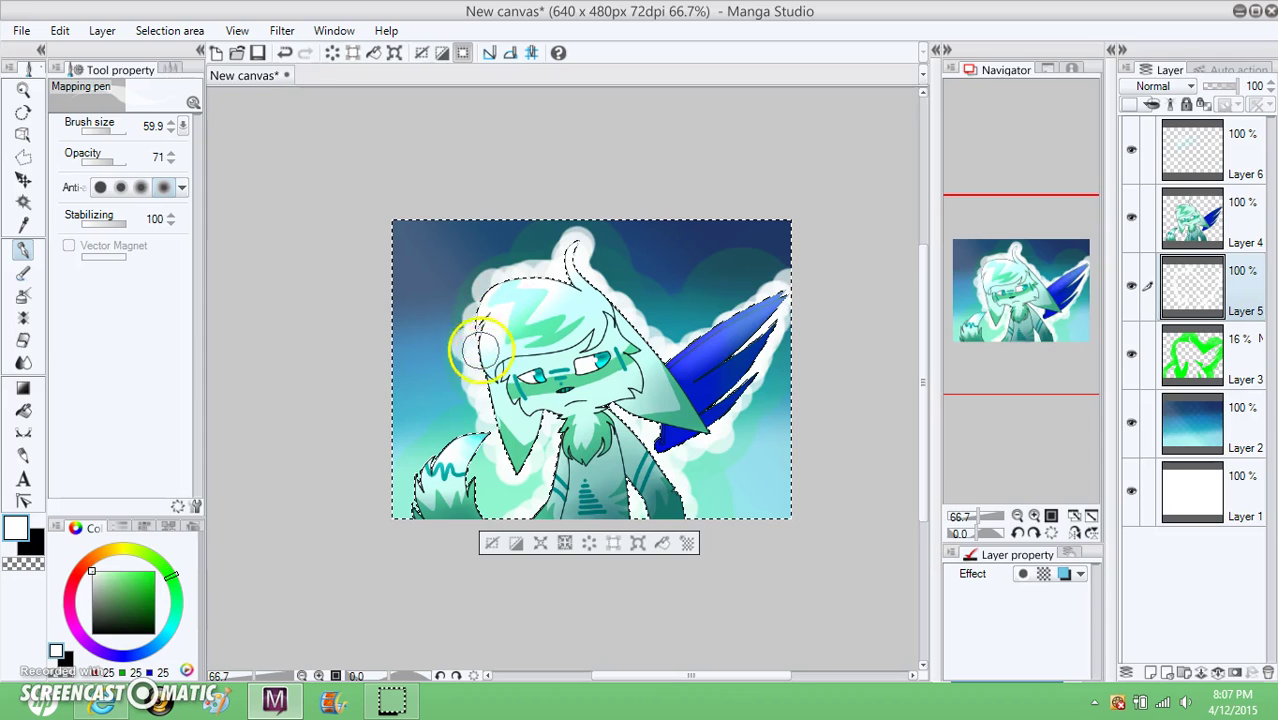
{"action": "left_click_drag", "start_coordinate": [487, 408], "coordinate": [491, 493]}
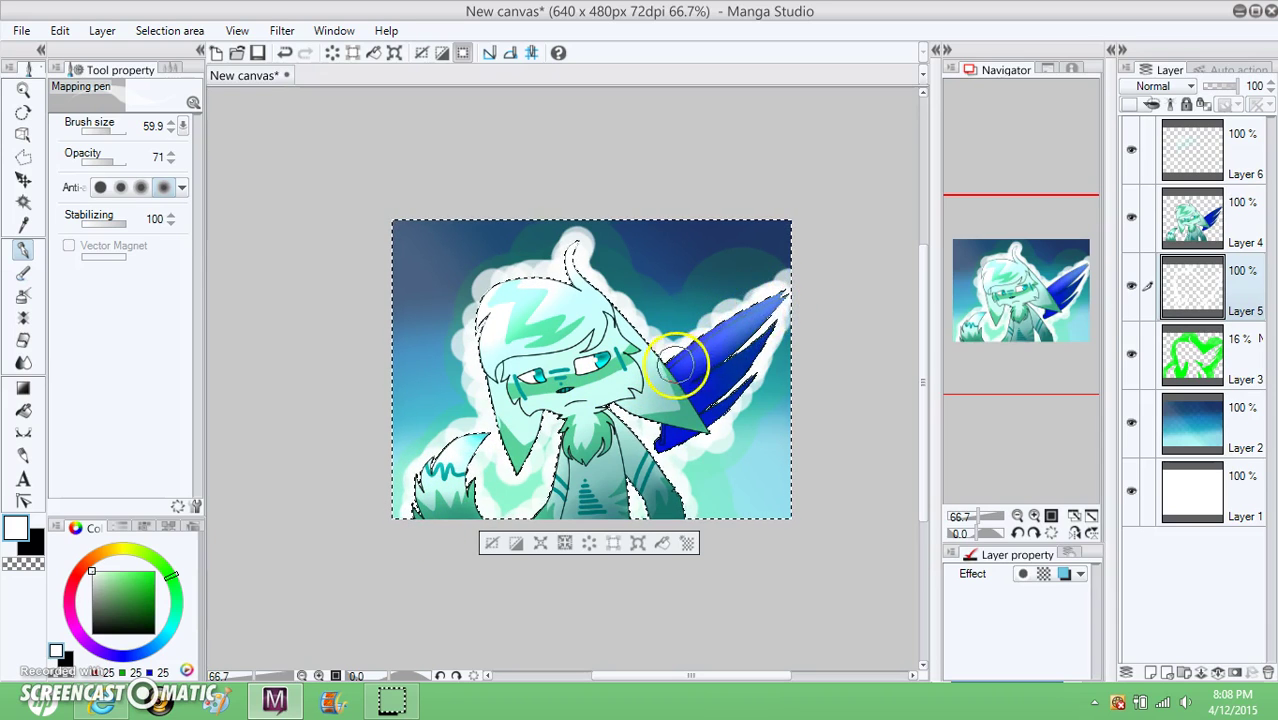
{"action": "left_click", "coordinate": [1218, 88]}
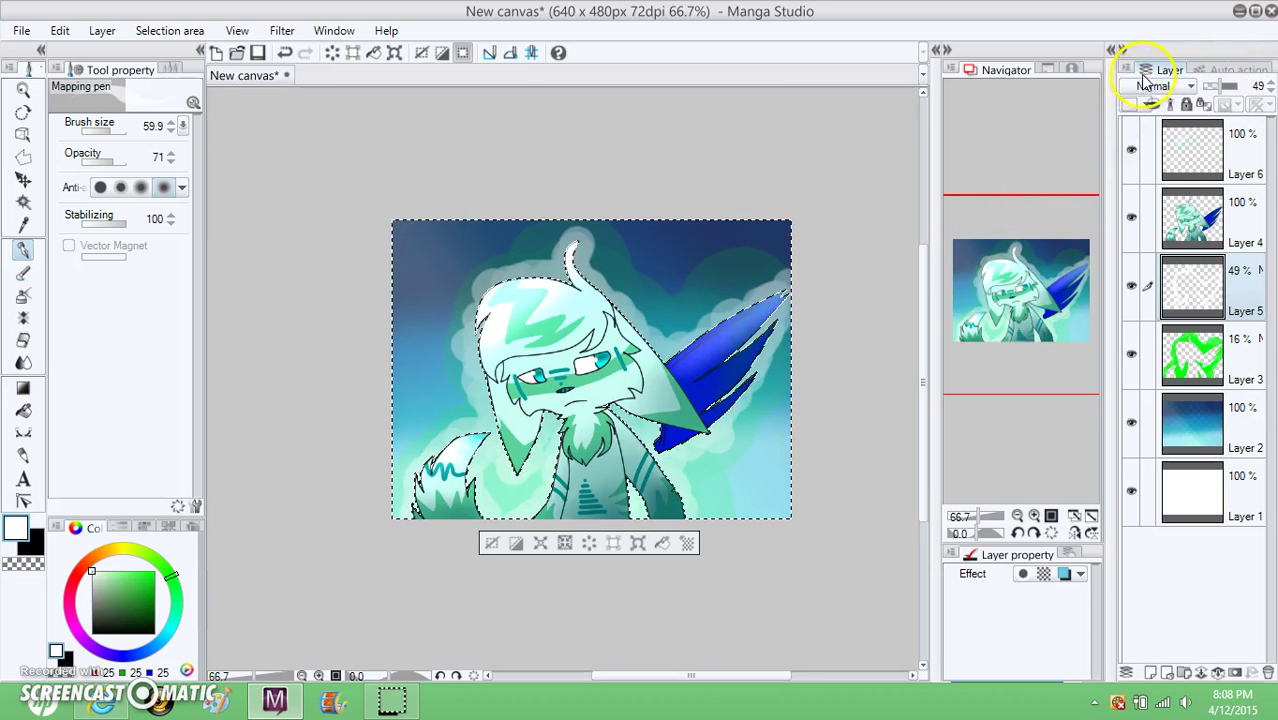
Step: Add a raster layer above the white outline and paint soft white around the character with the Lighter pencil at size 48.8, hardness 38
{"action": "left_click", "coordinate": [1128, 72]}
{"action": "left_click", "coordinate": [1110, 88]}
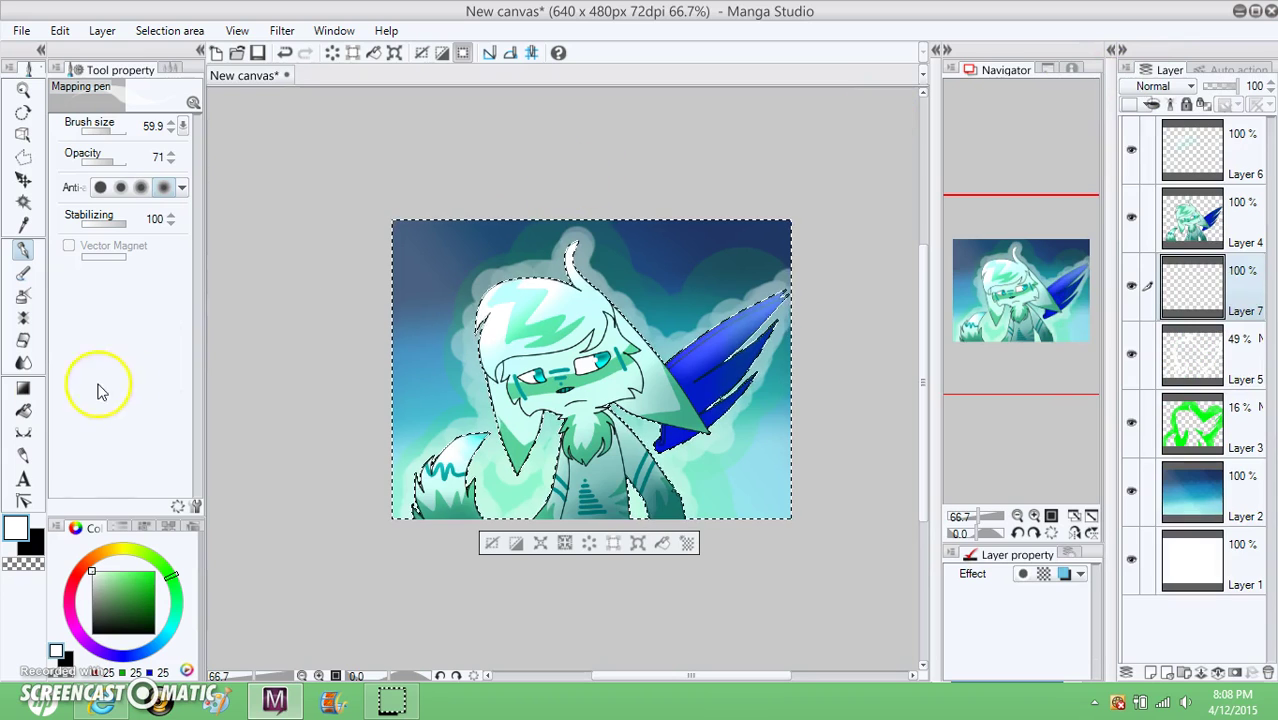
{"action": "left_click", "coordinate": [26, 453]}
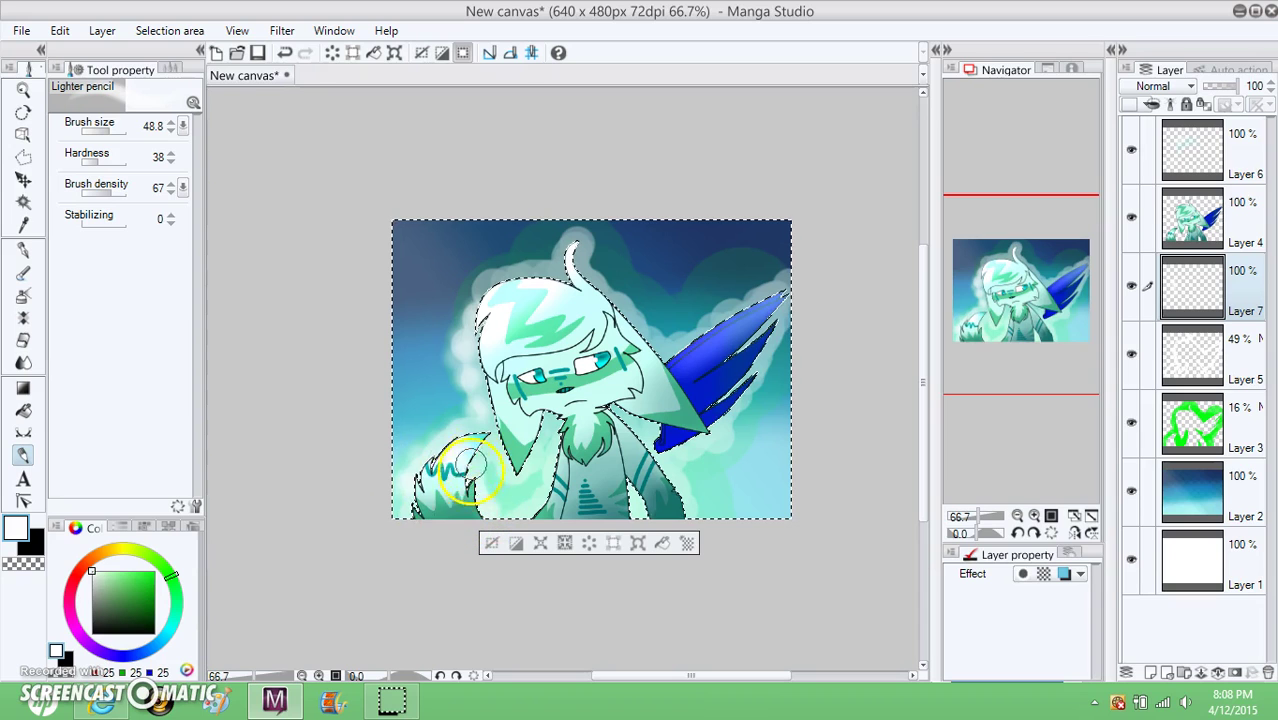
{"action": "mouse_move", "coordinate": [566, 418]}
{"action": "left_mouse_down"}
{"action": "mouse_move", "coordinate": [531, 517]}
{"action": "mouse_move", "coordinate": [545, 474]}
{"action": "mouse_move", "coordinate": [513, 518]}
{"action": "mouse_move", "coordinate": [622, 520]}
{"action": "mouse_move", "coordinate": [620, 480]}
{"action": "mouse_move", "coordinate": [655, 522]}
{"action": "mouse_move", "coordinate": [683, 517]}
{"action": "mouse_move", "coordinate": [662, 464]}
{"action": "mouse_move", "coordinate": [692, 515]}
{"action": "mouse_move", "coordinate": [611, 406]}
{"action": "mouse_move", "coordinate": [696, 447]}
{"action": "mouse_move", "coordinate": [727, 428]}
{"action": "mouse_move", "coordinate": [752, 376]}
{"action": "mouse_move", "coordinate": [725, 406]}
{"action": "mouse_move", "coordinate": [771, 328]}
{"action": "mouse_move", "coordinate": [746, 354]}
{"action": "mouse_move", "coordinate": [766, 296]}
{"action": "left_mouse_up"}
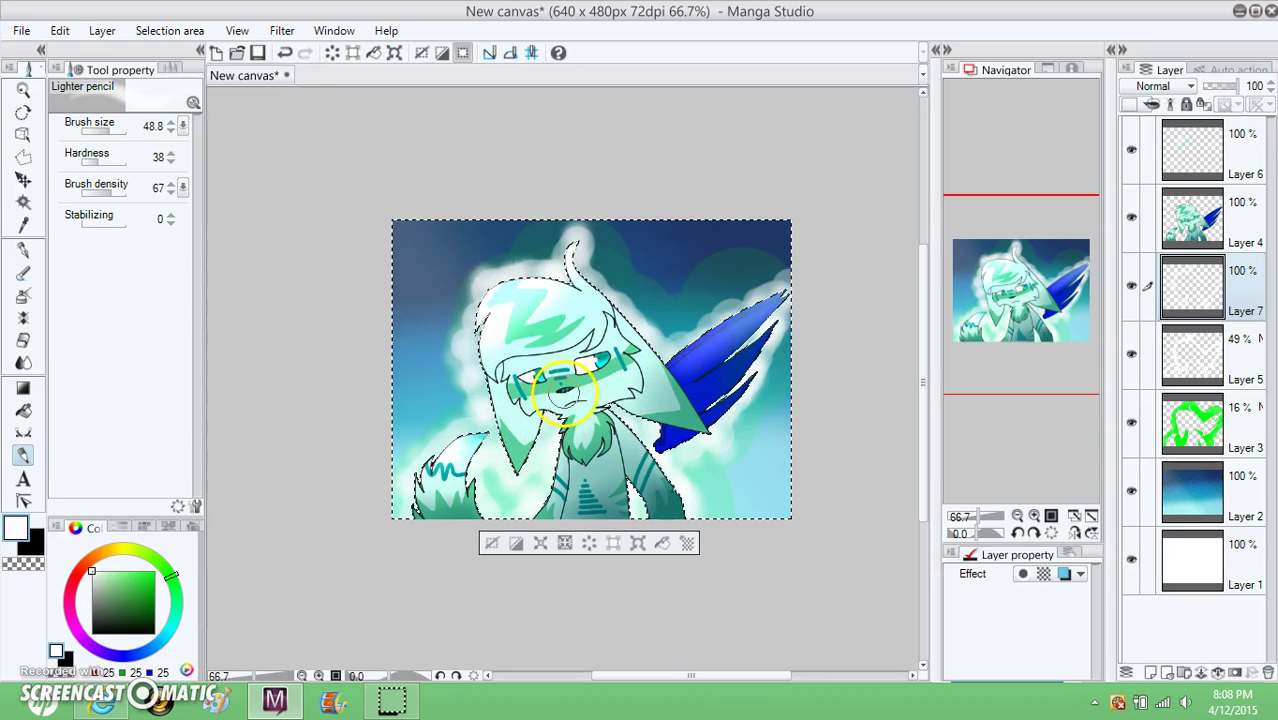
Step: Raise the white outline layer, Layer 5, to 68% opacity and delete the green glow layer, Layer 3
{"action": "left_click", "coordinate": [1210, 360]}
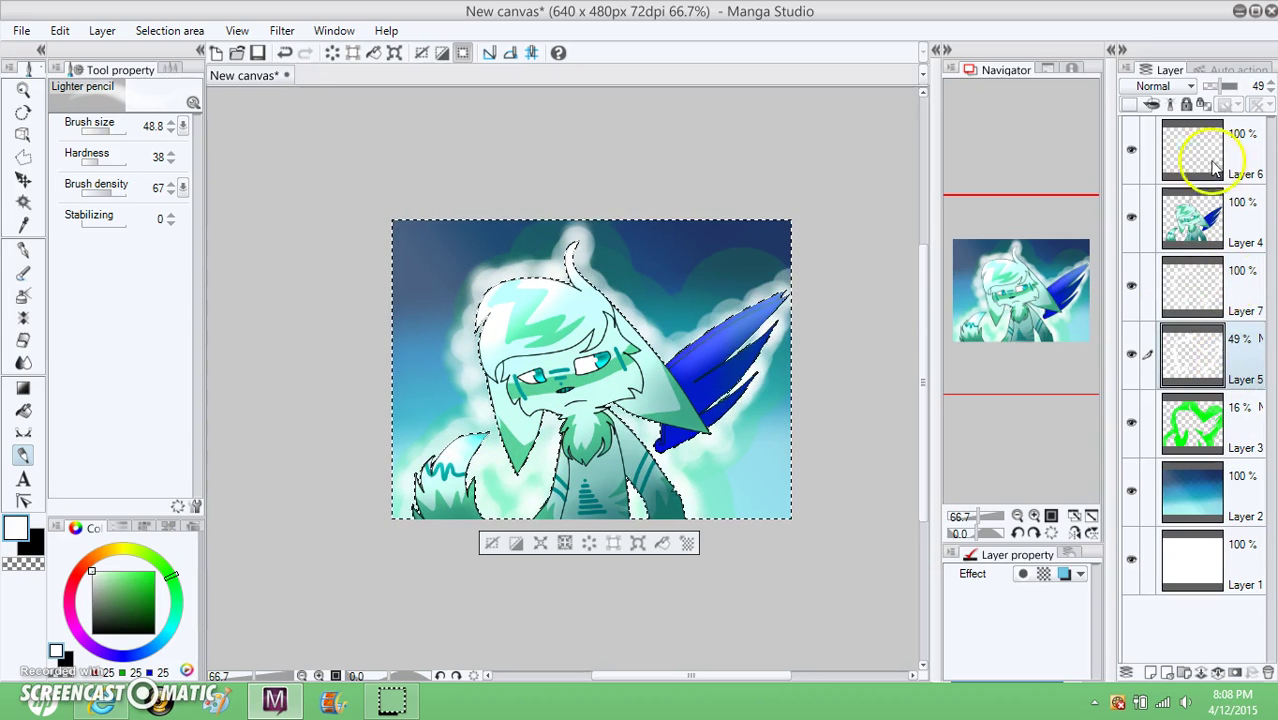
{"action": "left_click_drag", "start_coordinate": [1224, 92], "coordinate": [1230, 95]}
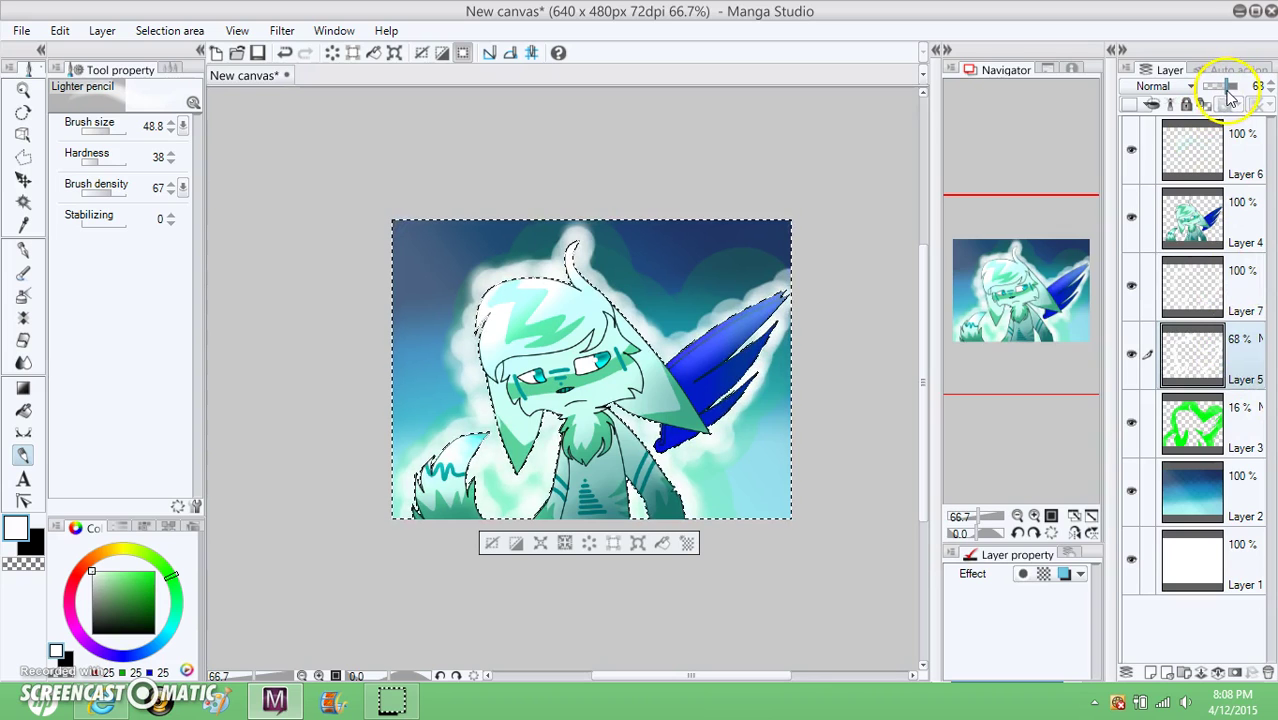
{"action": "right_click", "coordinate": [1232, 418]}
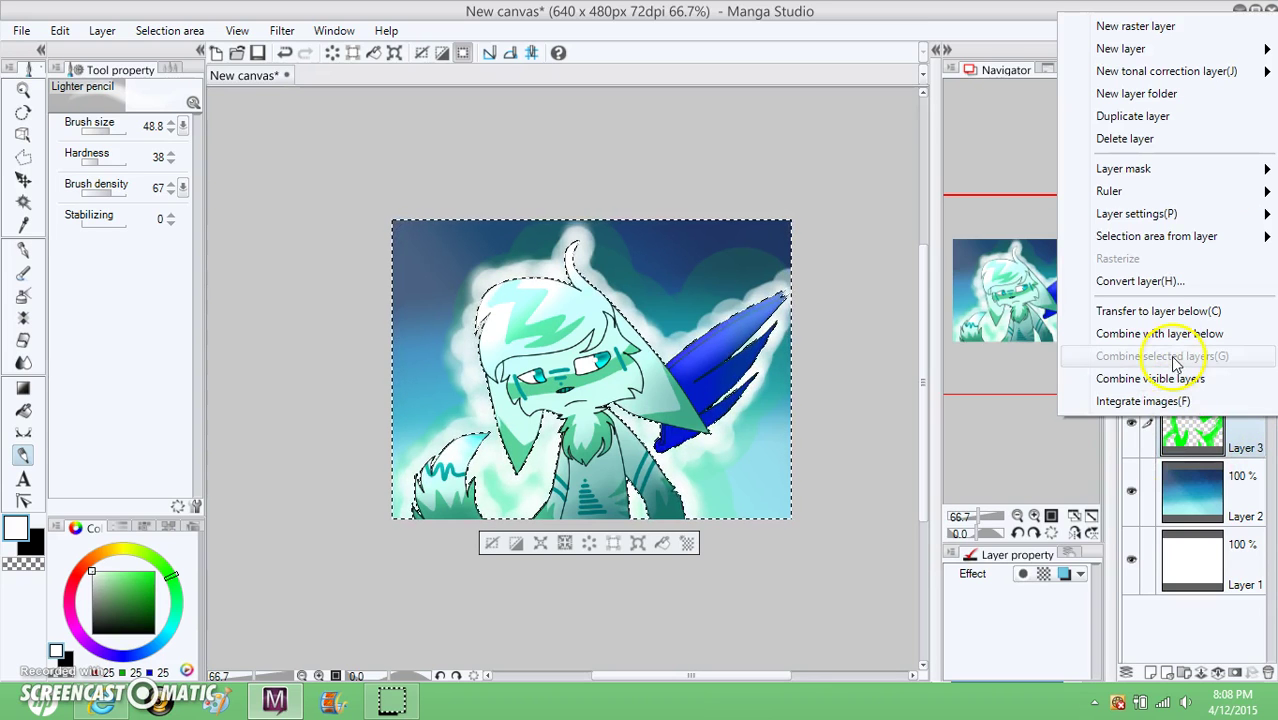
{"action": "left_click", "coordinate": [1200, 138]}
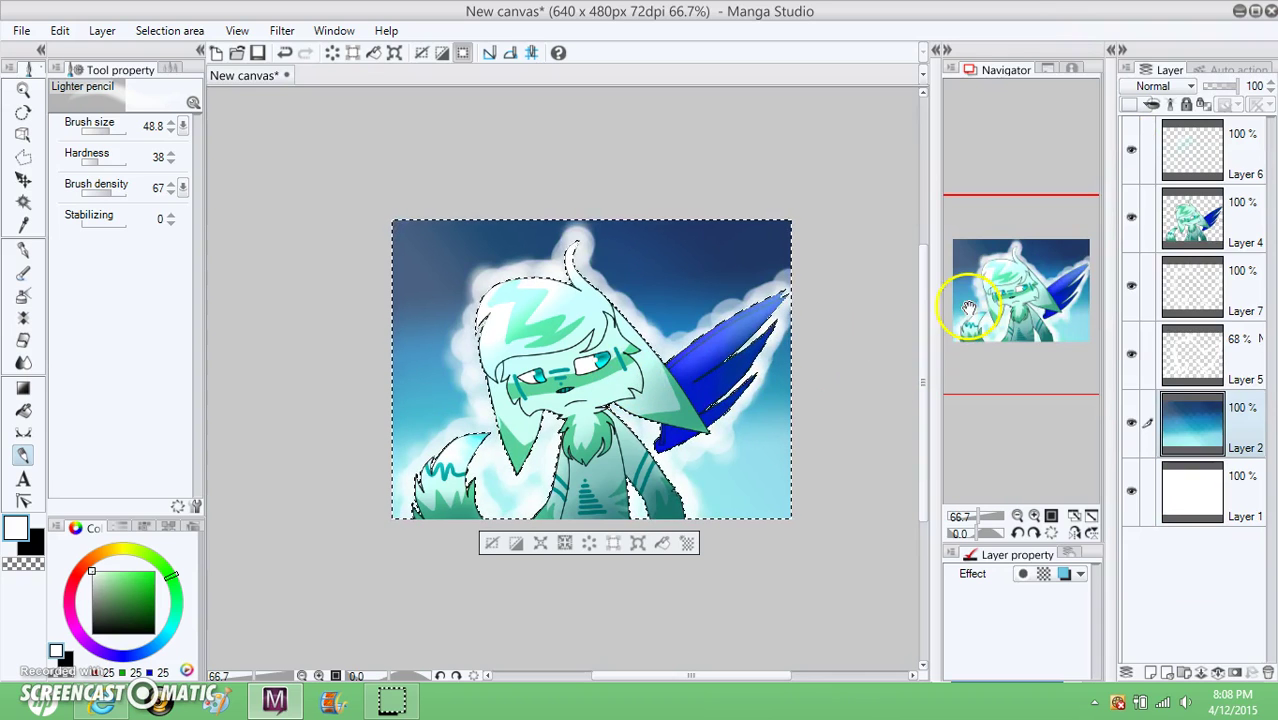
Step: Add a raster layer above Layer 7 and paint a wide white glow around the character with the Lighter pencil at size 136.8, hardness 1
{"action": "left_click", "coordinate": [1246, 293]}
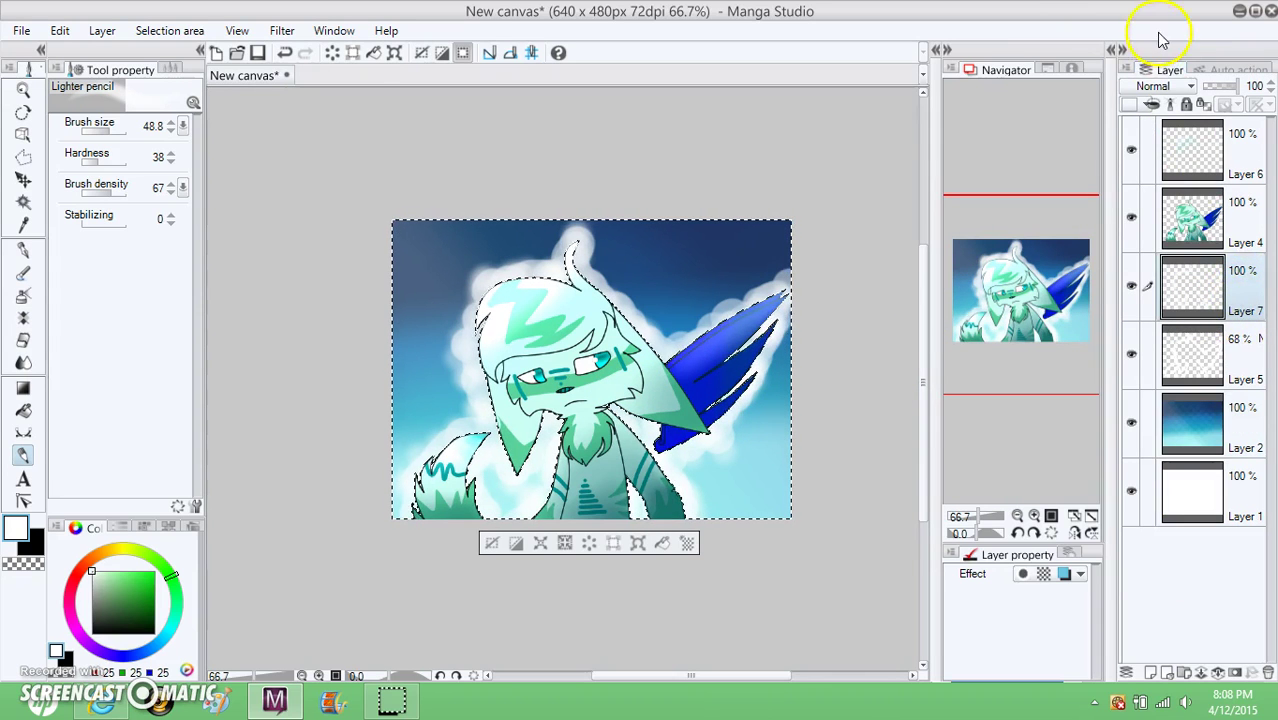
{"action": "left_click", "coordinate": [1126, 69]}
{"action": "left_click", "coordinate": [1080, 86]}
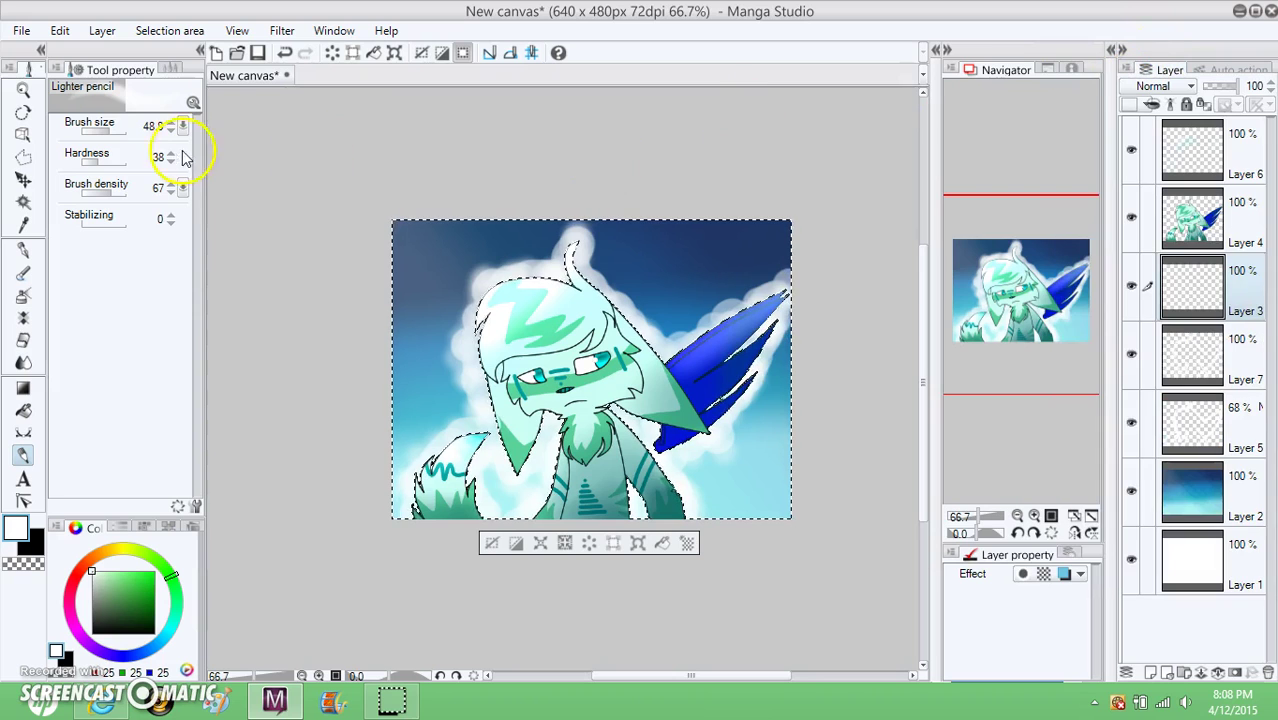
{"action": "left_click", "coordinate": [116, 131]}
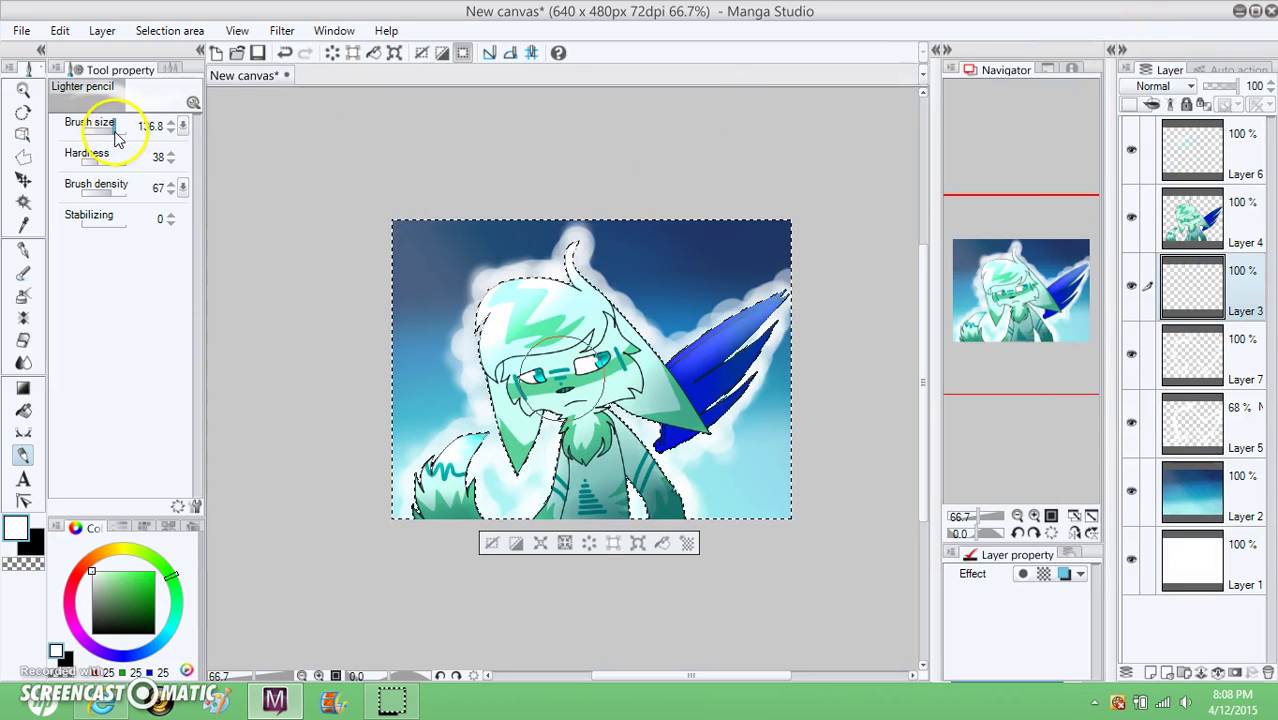
{"action": "left_click", "coordinate": [106, 162]}
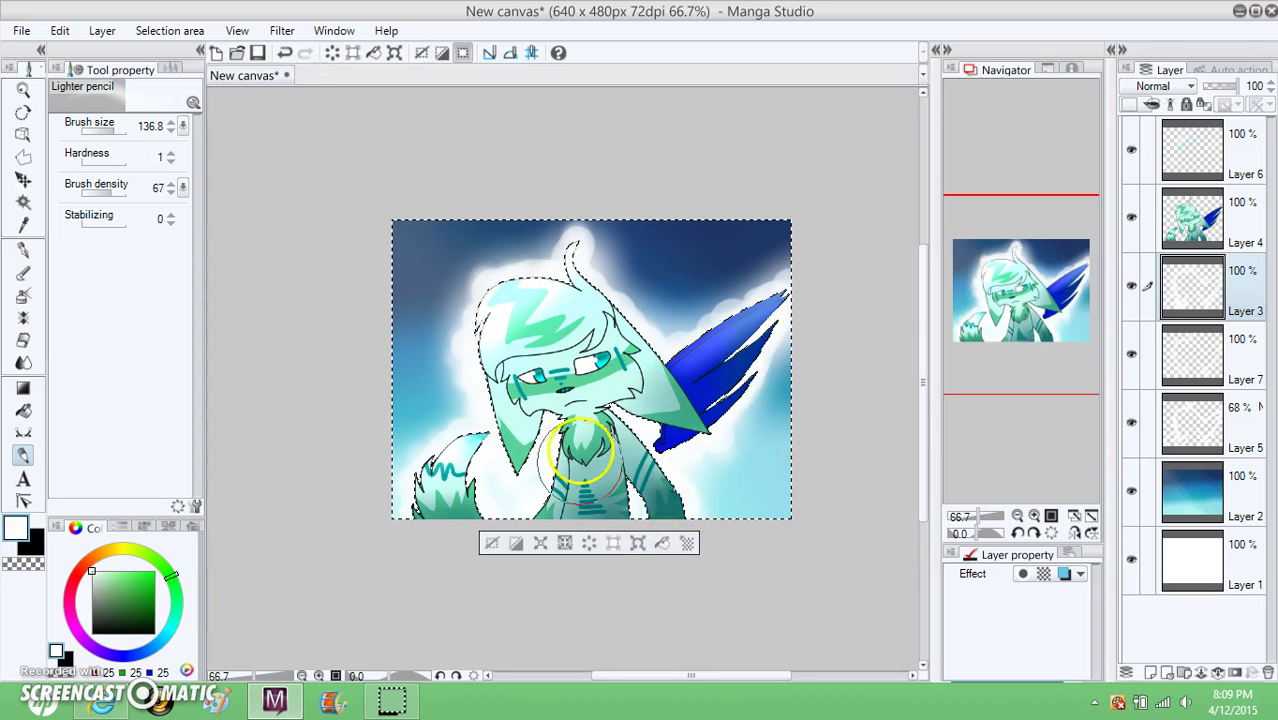
Step: Set the wide glow layer's opacity to 24% and merge it with the two white glow layers below it
{"action": "left_click", "coordinate": [1219, 89]}
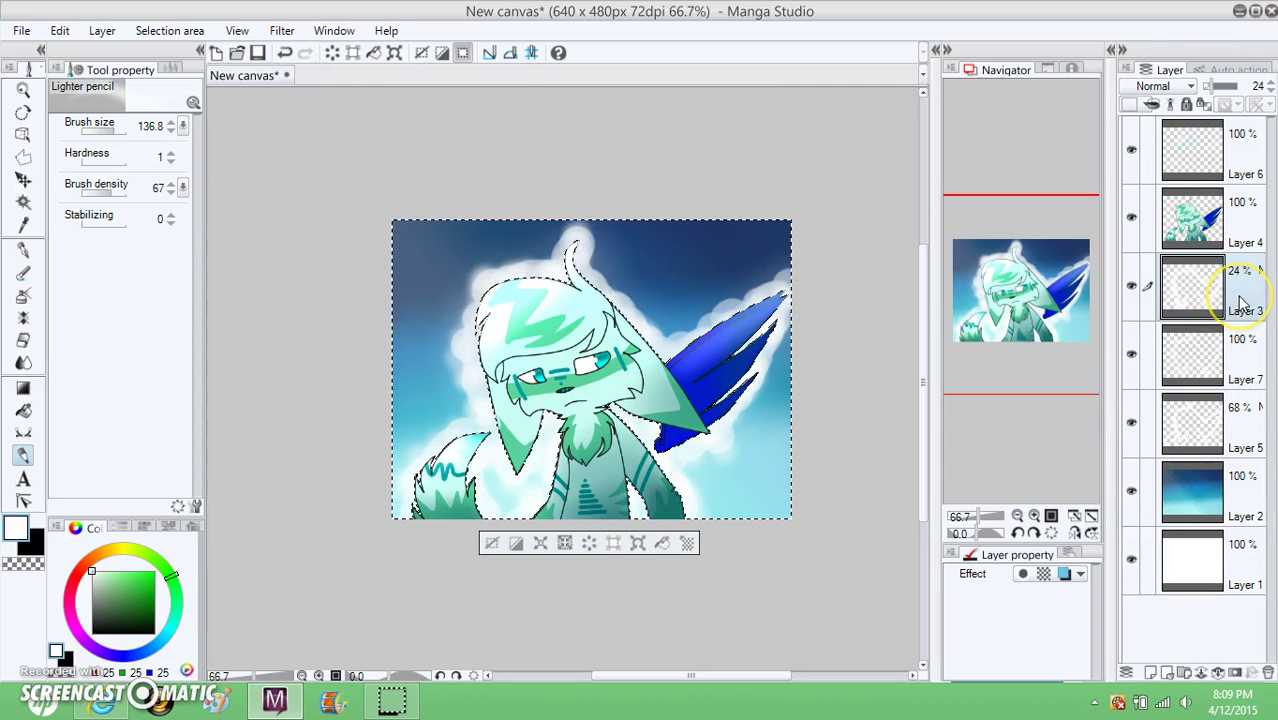
{"action": "key", "text": "ctrl+e"}
{"action": "key", "text": "ctrl+e"}
Step: Set the merged white glow layer's opacity to 86%
{"action": "left_click", "coordinate": [1234, 88]}
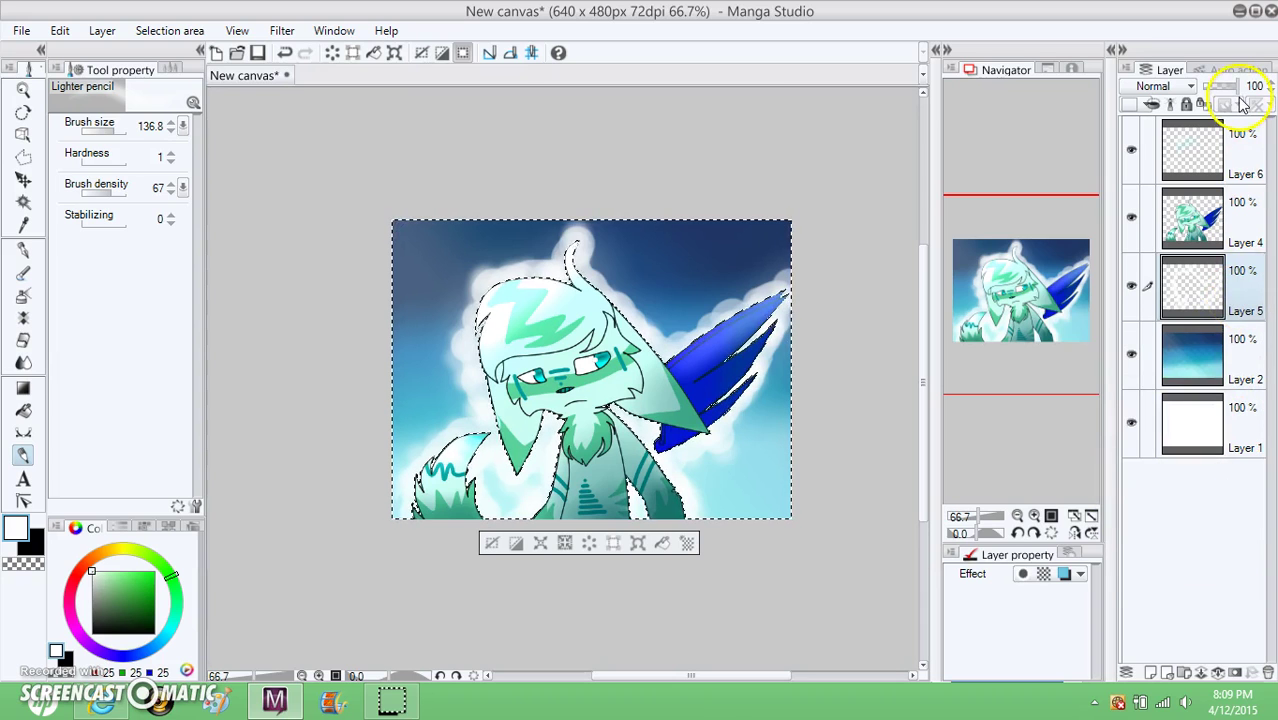
{"action": "left_click_drag", "start_coordinate": [1236, 94], "coordinate": [1231, 90]}
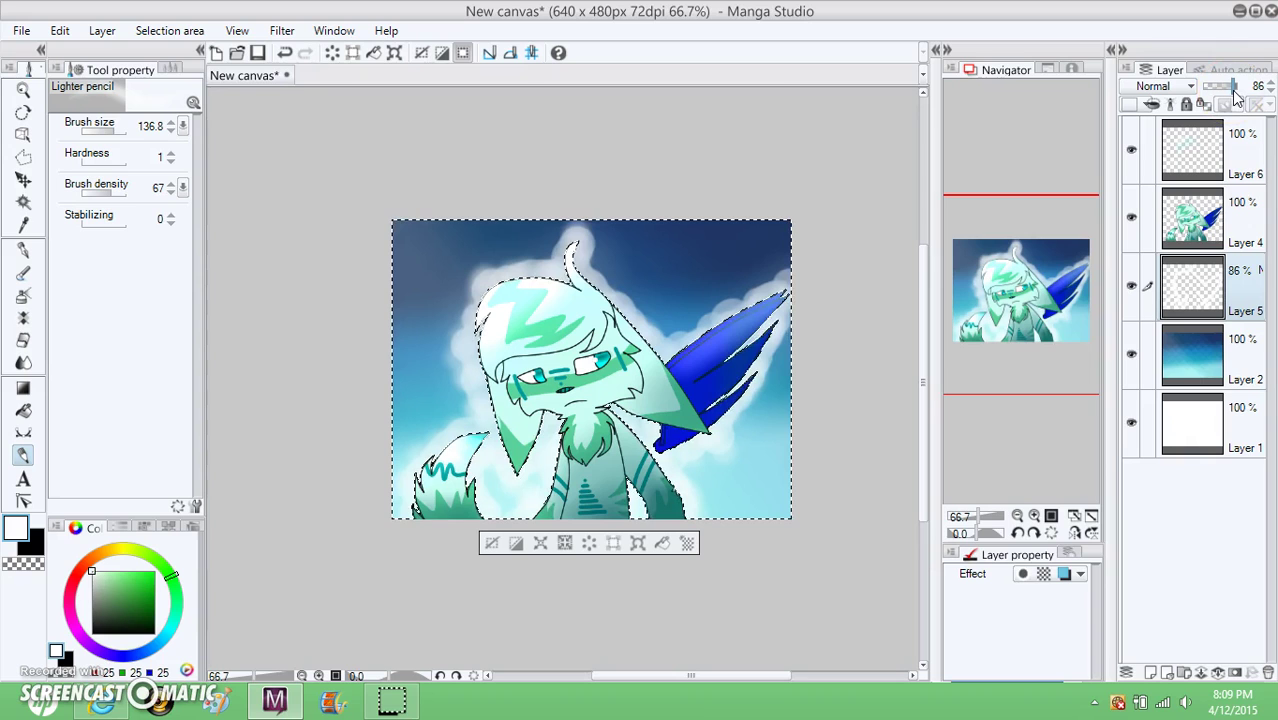
{"action": "left_click", "coordinate": [1212, 232]}
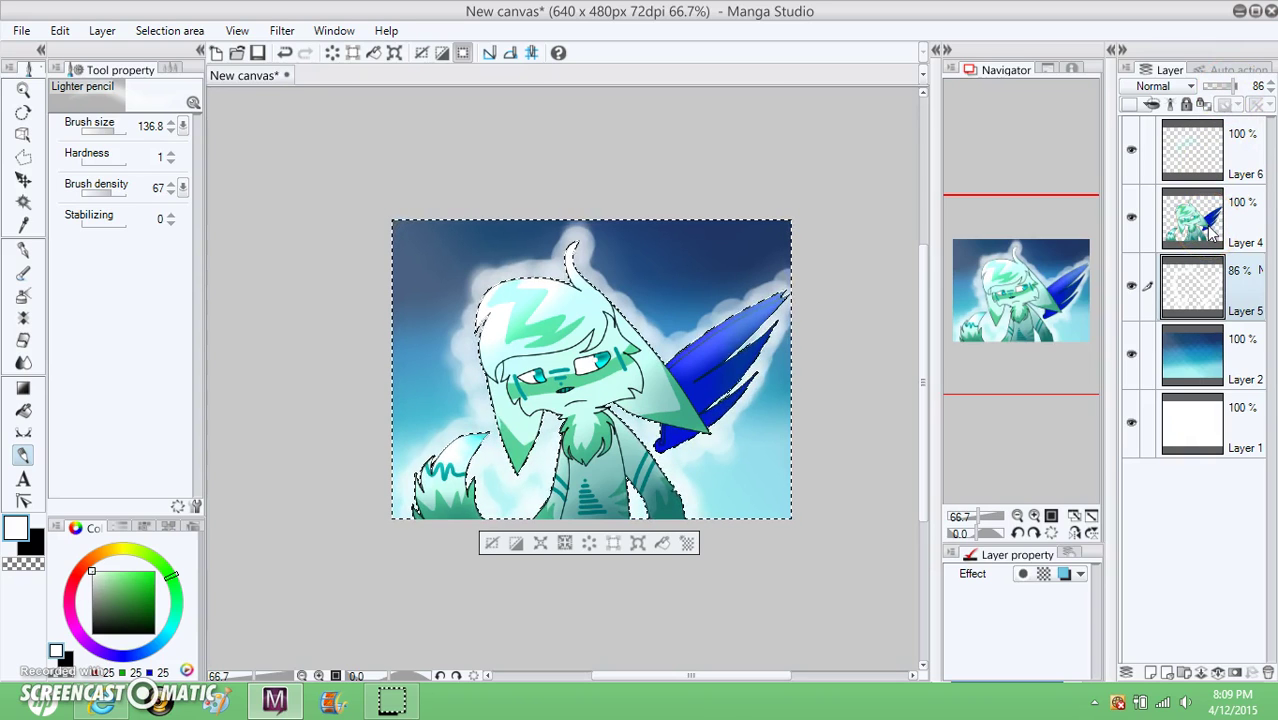
Step: Add a new raster layer directly above the gradient Layer 2 and clear the selection around the character
{"action": "left_click_drag", "start_coordinate": [1192, 345], "coordinate": [1133, 82]}
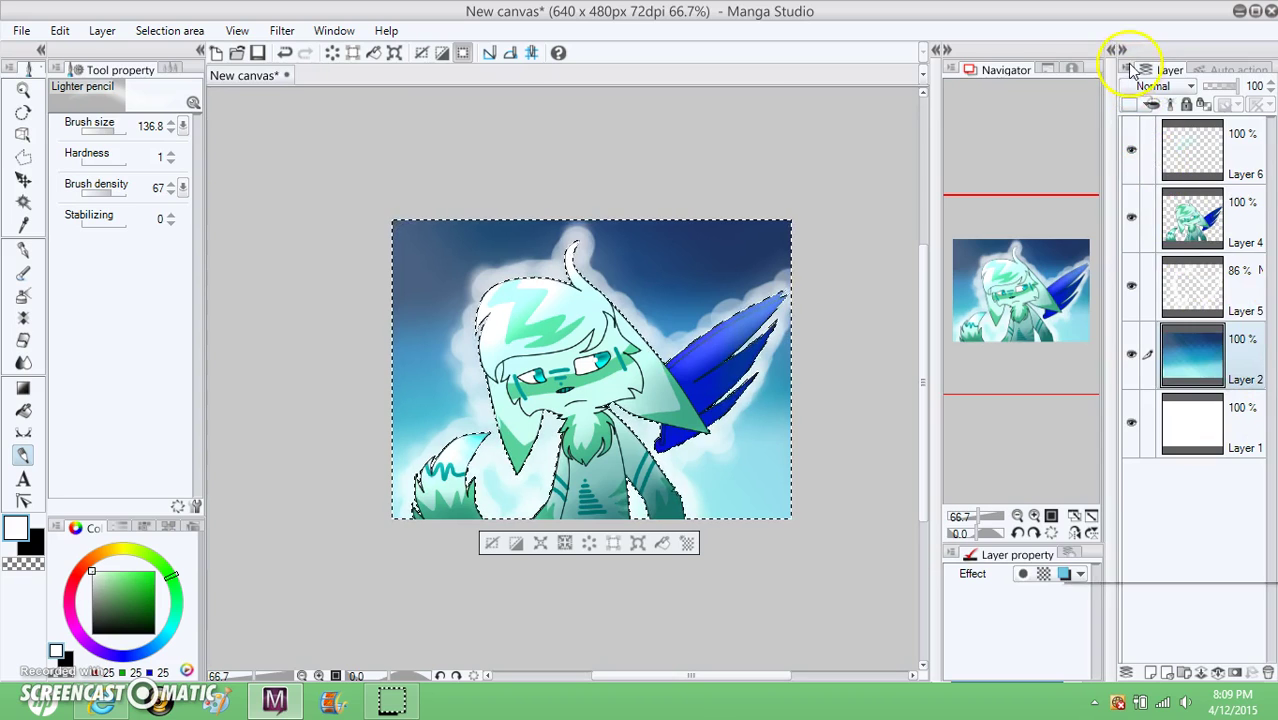
{"action": "left_click", "coordinate": [1129, 104]}
{"action": "left_click", "coordinate": [491, 545]}
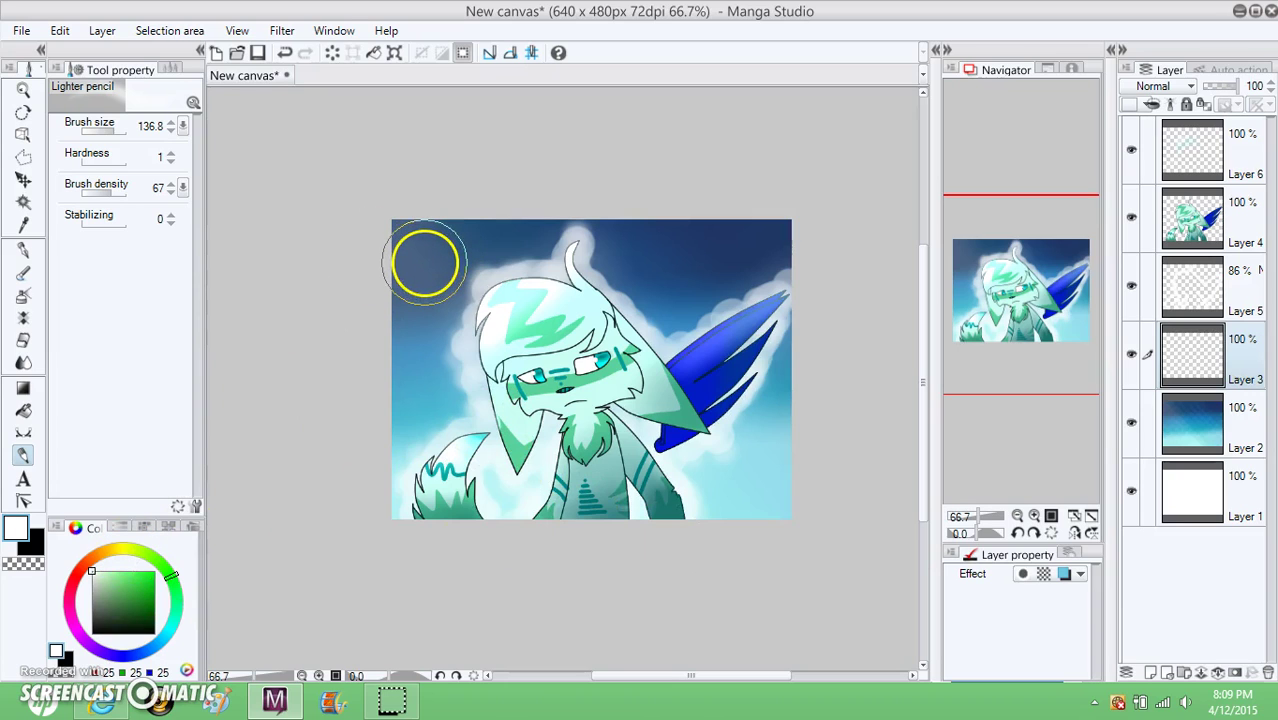
Step: Paint a soft white circle in the picture's upper-left sky at size 136.8 and hollow out its centre with transparent colour, reducing the brush to 111.3
{"action": "left_click_drag", "start_coordinate": [423, 262], "coordinate": [423, 262]}
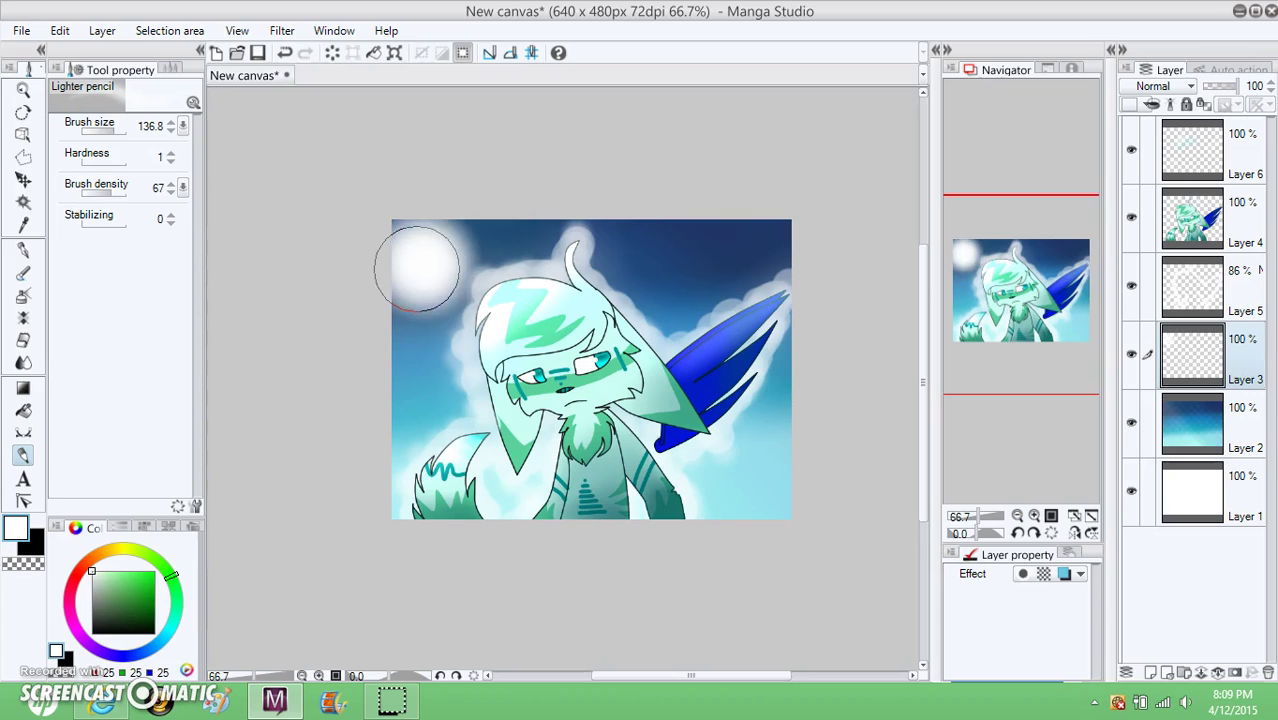
{"action": "left_click", "coordinate": [22, 563]}
{"action": "left_click_drag", "start_coordinate": [422, 268], "coordinate": [424, 262]}
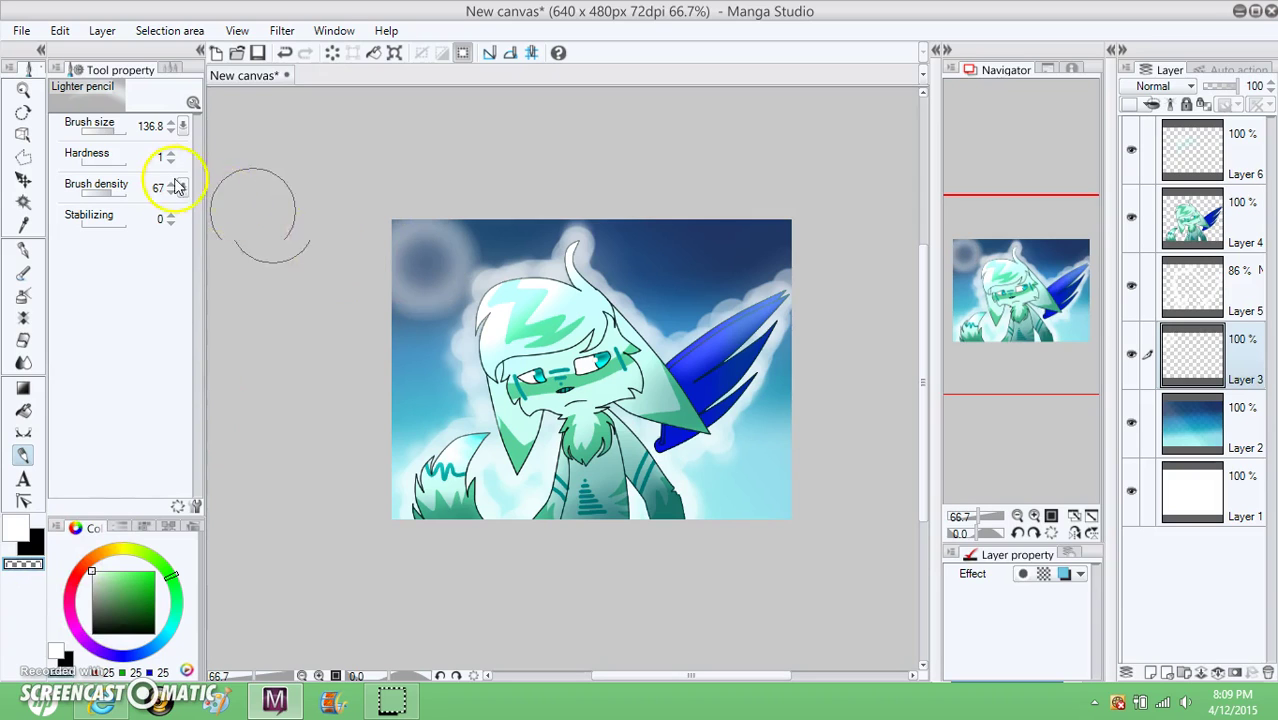
{"action": "left_click_drag", "start_coordinate": [86, 120], "coordinate": [94, 123]}
{"action": "left_click", "coordinate": [423, 226]}
{"action": "left_click_drag", "start_coordinate": [424, 226], "coordinate": [425, 264]}
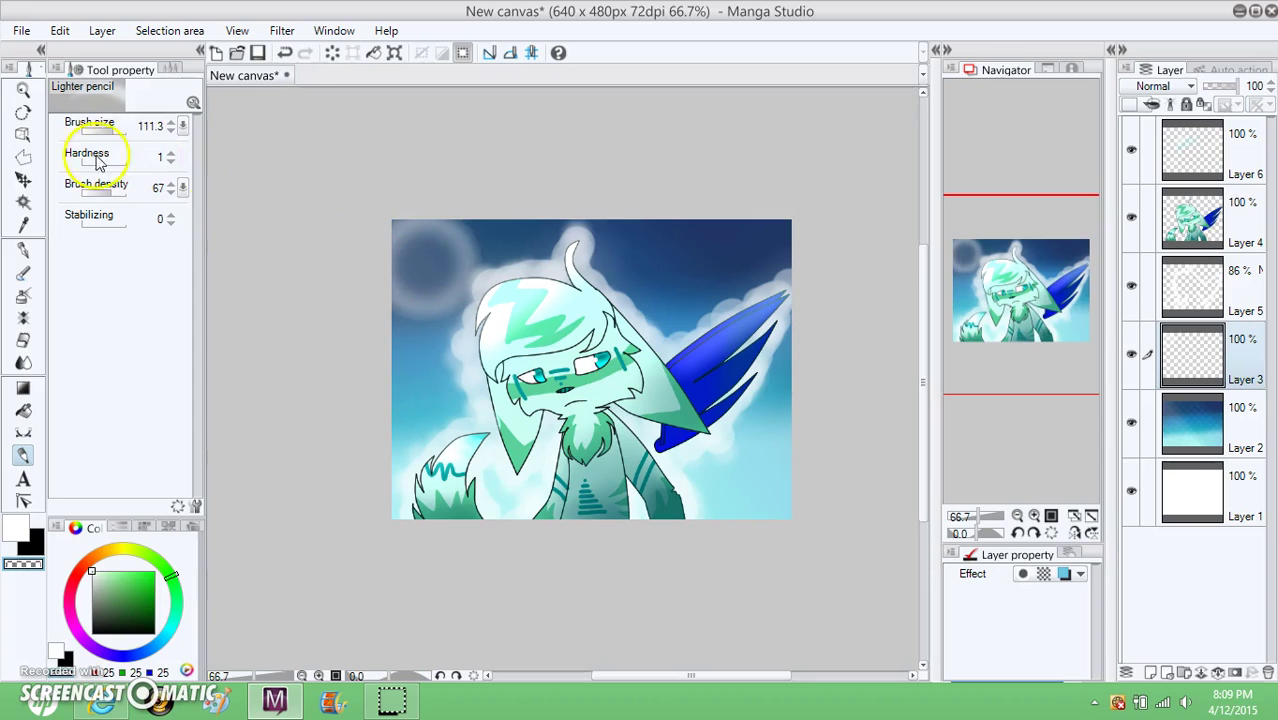
Step: Paint a large soft white circle in the picture's lower-right corner at size 471.8 and hollow out its centre with transparent colour at size 254.1
{"action": "left_click_drag", "start_coordinate": [95, 126], "coordinate": [122, 138]}
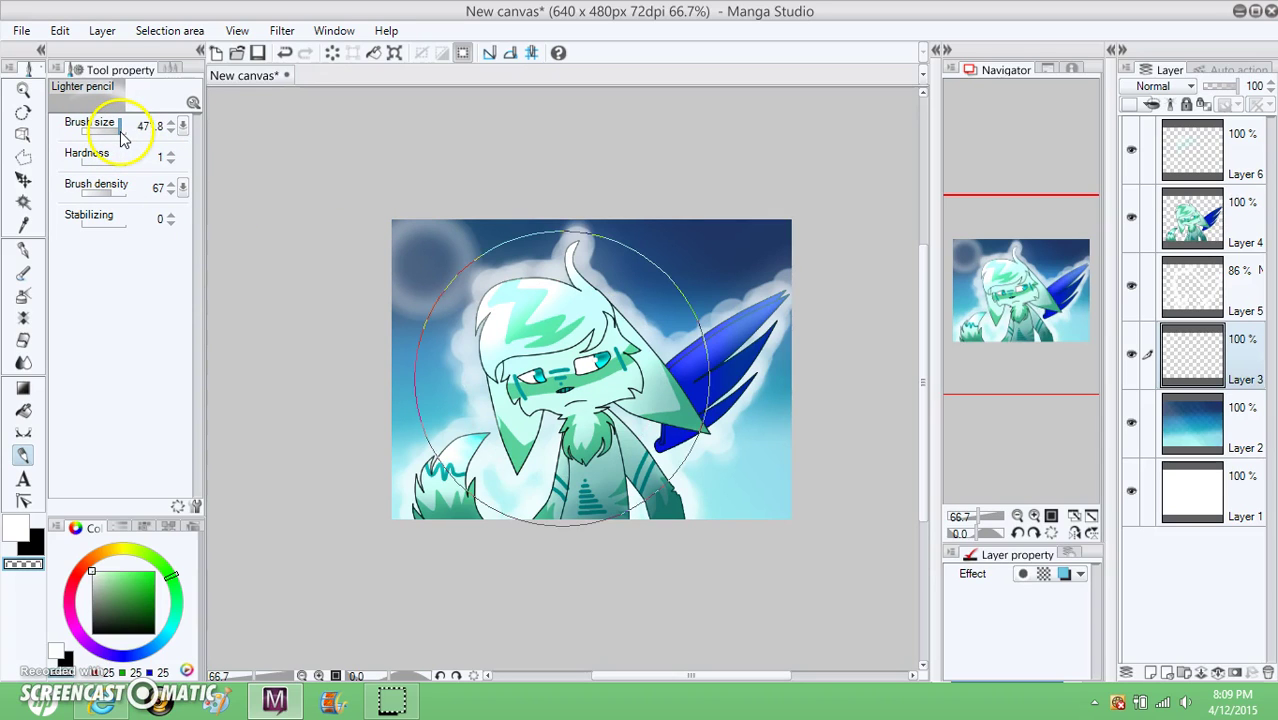
{"action": "left_click", "coordinate": [15, 530]}
{"action": "left_click_drag", "start_coordinate": [766, 484], "coordinate": [768, 495]}
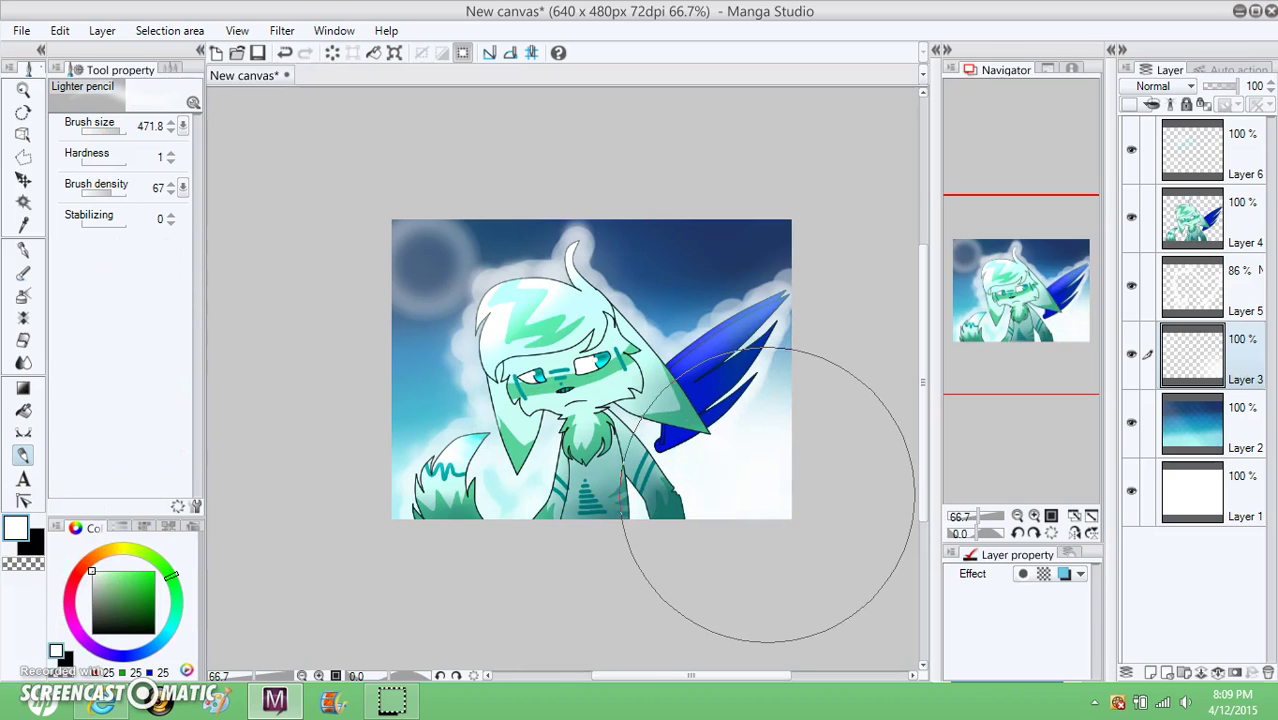
{"action": "left_click_drag", "start_coordinate": [108, 126], "coordinate": [118, 135]}
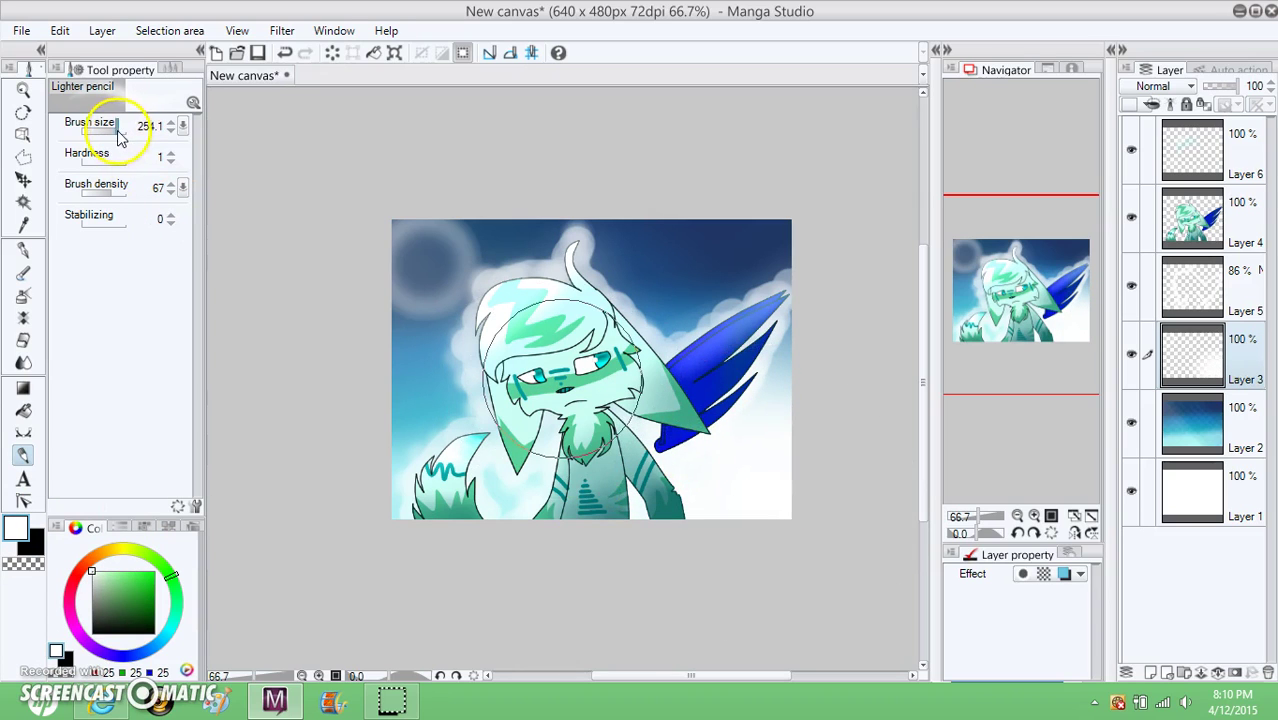
{"action": "left_click", "coordinate": [22, 563]}
{"action": "left_click_drag", "start_coordinate": [755, 495], "coordinate": [753, 490]}
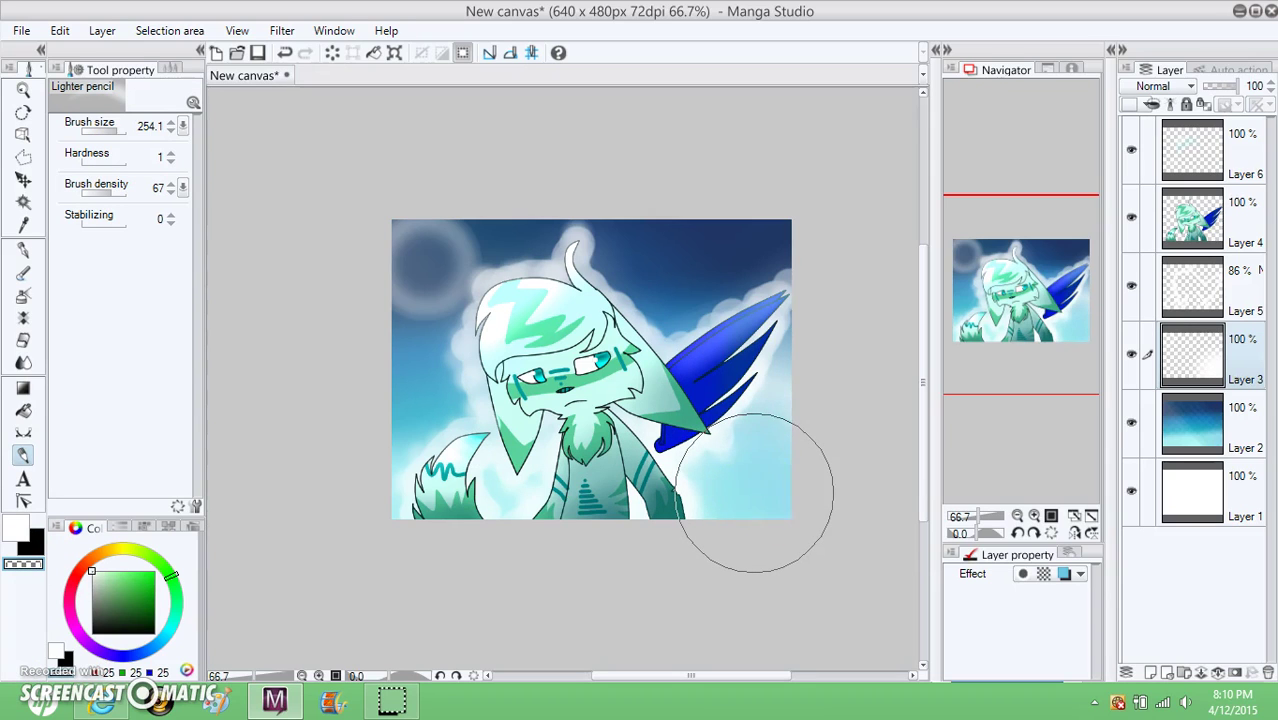
Step: Paint a soft white circle at size 90.6 in the picture's upper-right sky and hollow out its centre with transparent colour at sizes 32.3 and 73.7
{"action": "left_click_drag", "start_coordinate": [104, 130], "coordinate": [120, 138]}
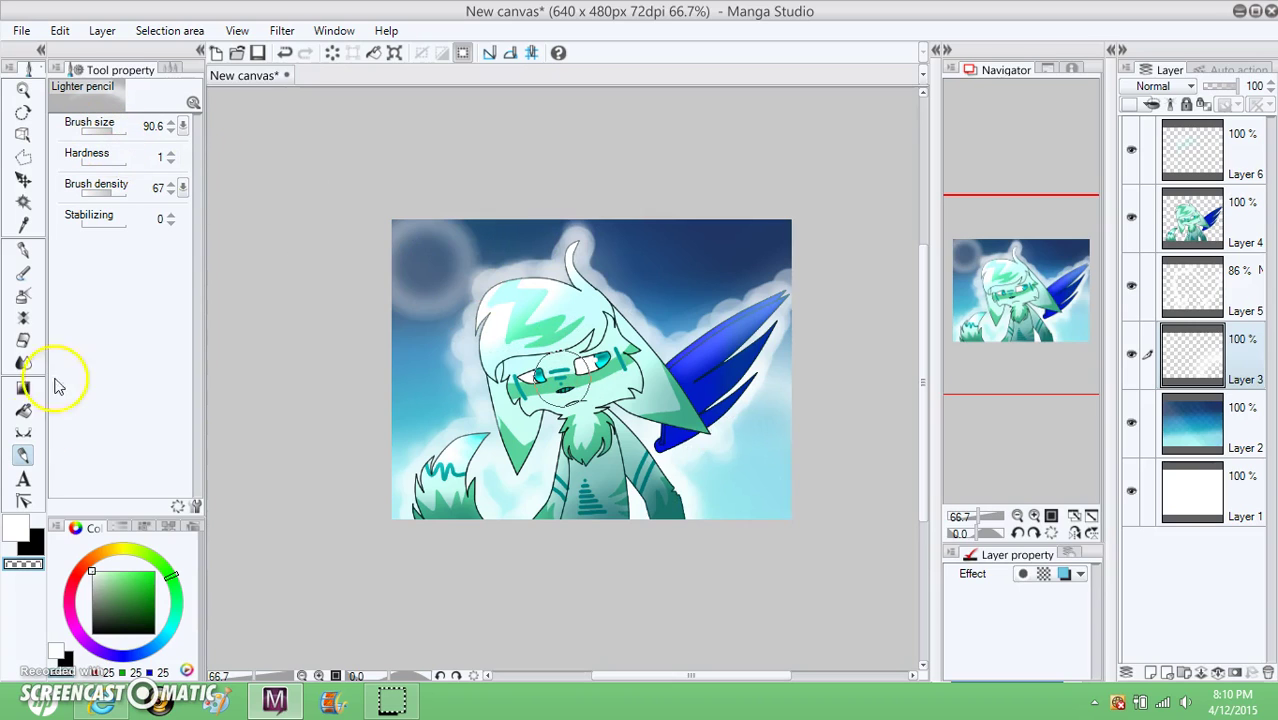
{"action": "left_click", "coordinate": [18, 530]}
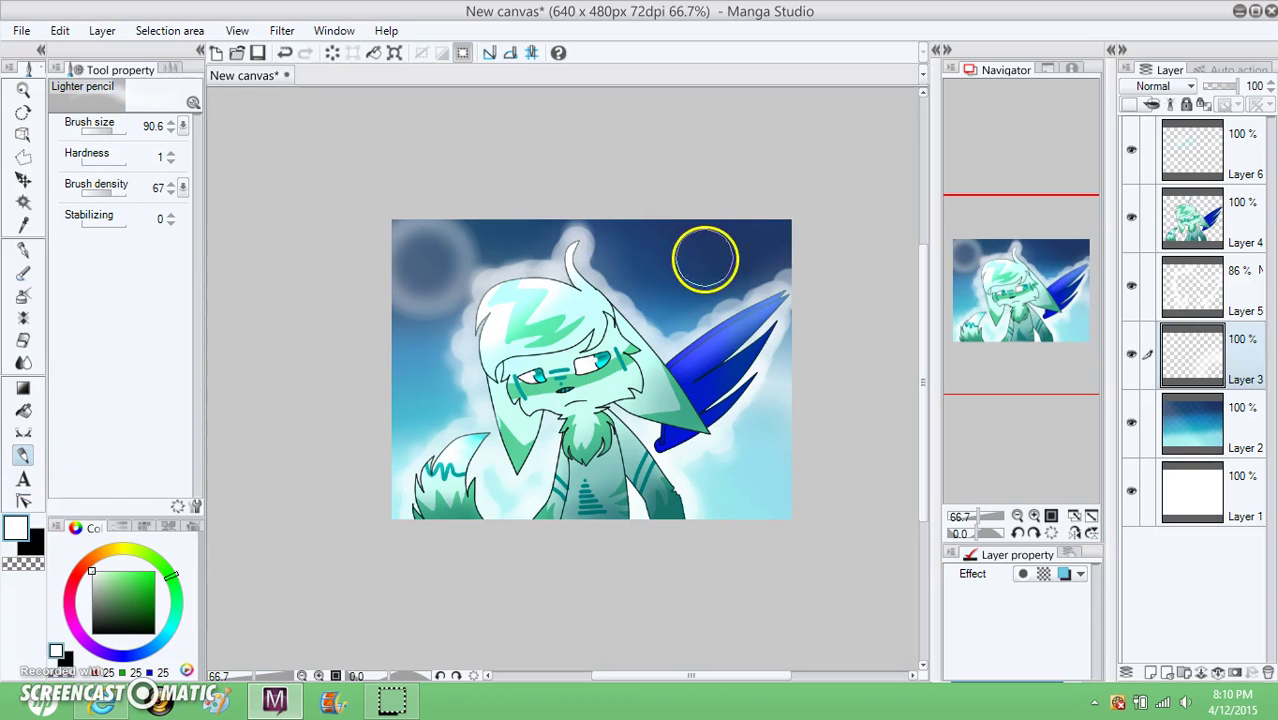
{"action": "left_click_drag", "start_coordinate": [682, 280], "coordinate": [667, 270]}
{"action": "left_click", "coordinate": [22, 563]}
{"action": "left_click", "coordinate": [88, 128]}
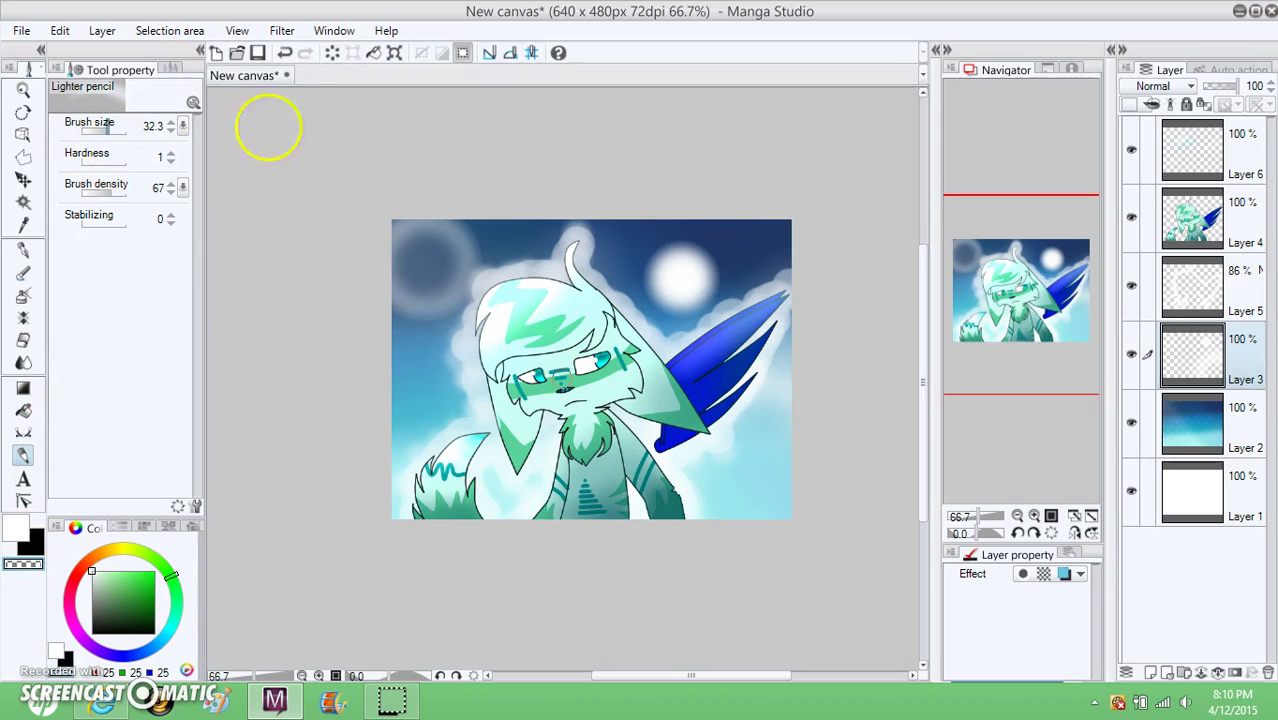
{"action": "left_click_drag", "start_coordinate": [680, 281], "coordinate": [680, 282]}
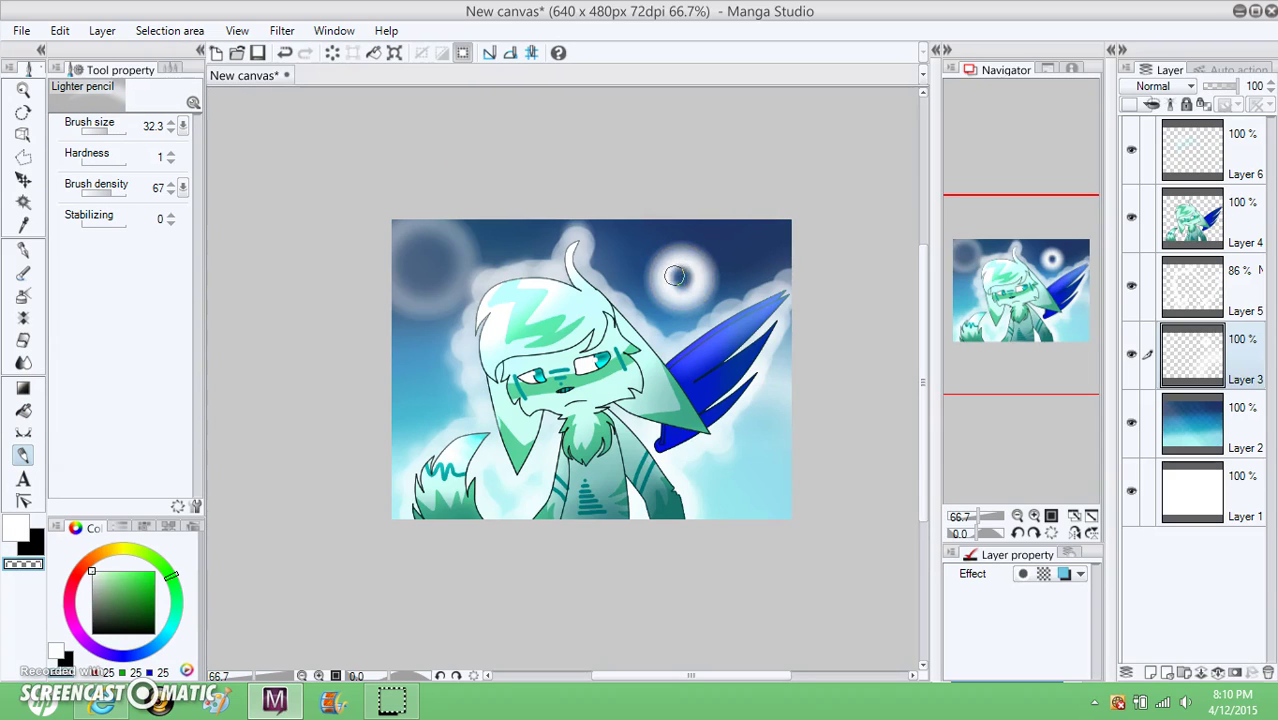
{"action": "mouse_move", "coordinate": [674, 271]}
{"action": "left_mouse_down"}
{"action": "mouse_move", "coordinate": [694, 269]}
{"action": "mouse_move", "coordinate": [673, 265]}
{"action": "mouse_move", "coordinate": [685, 285]}
{"action": "left_mouse_up"}
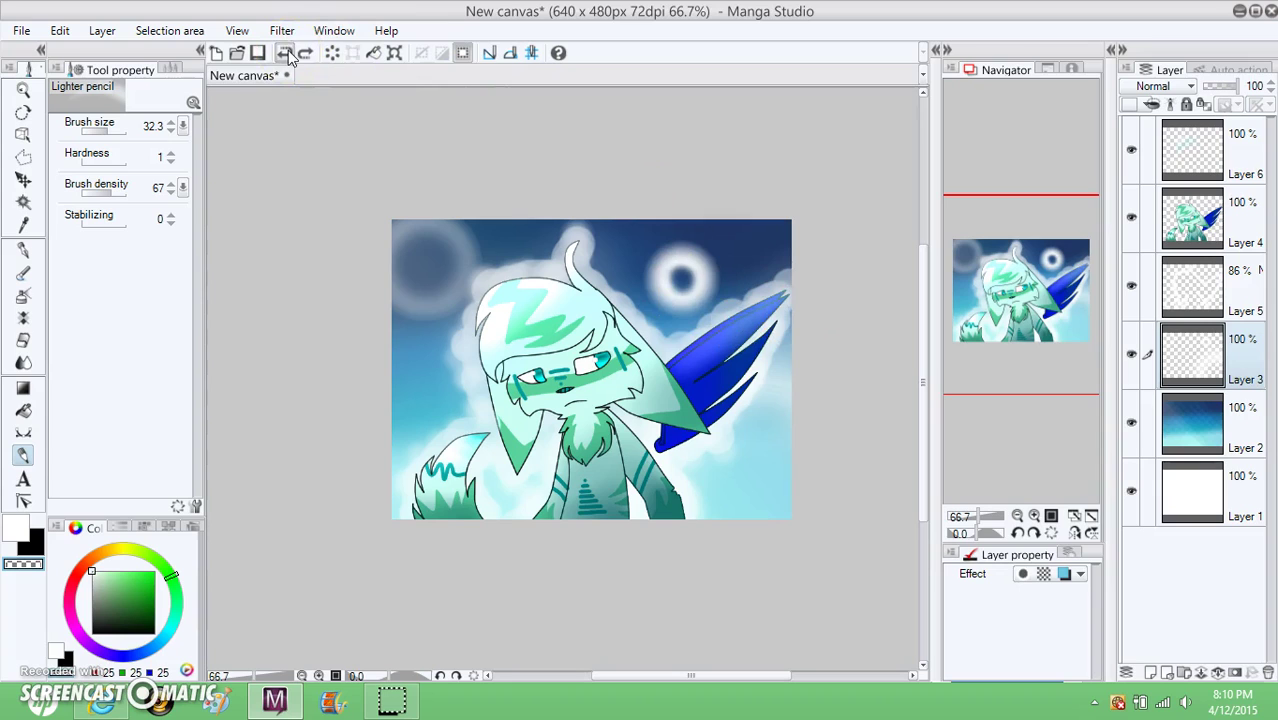
{"action": "mouse_move", "coordinate": [108, 130]}
{"action": "left_mouse_down"}
{"action": "mouse_move", "coordinate": [114, 149]}
{"action": "mouse_move", "coordinate": [94, 109]}
{"action": "left_mouse_up"}
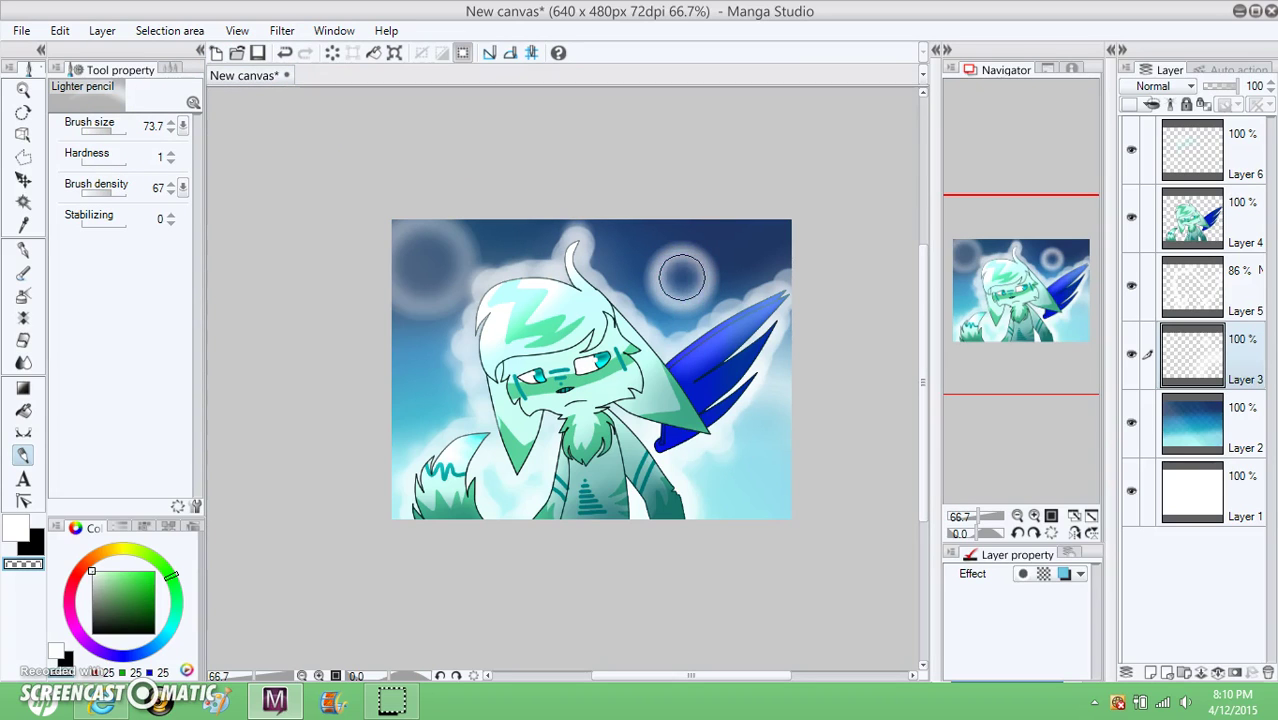
Step: Set the sky circles' Layer 3 to Add (Glow) blending and move it above the white glow Layer 5
{"action": "left_click", "coordinate": [1187, 87]}
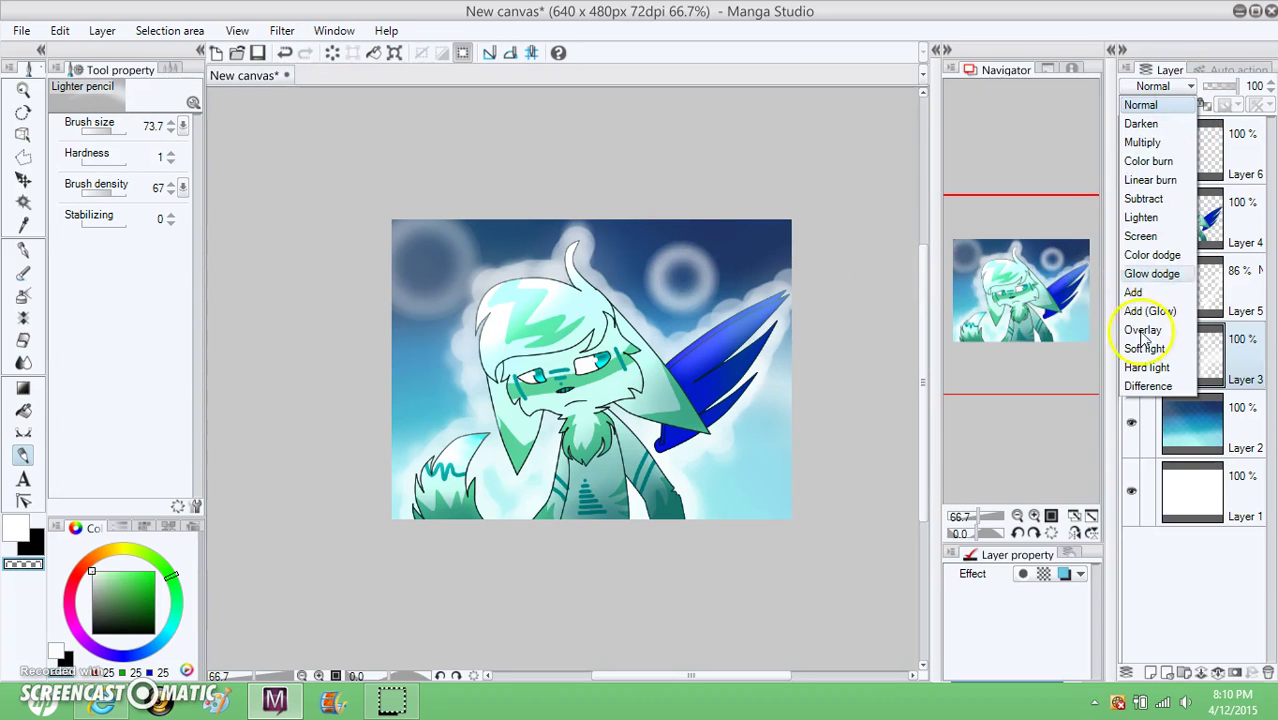
{"action": "left_click", "coordinate": [1141, 305]}
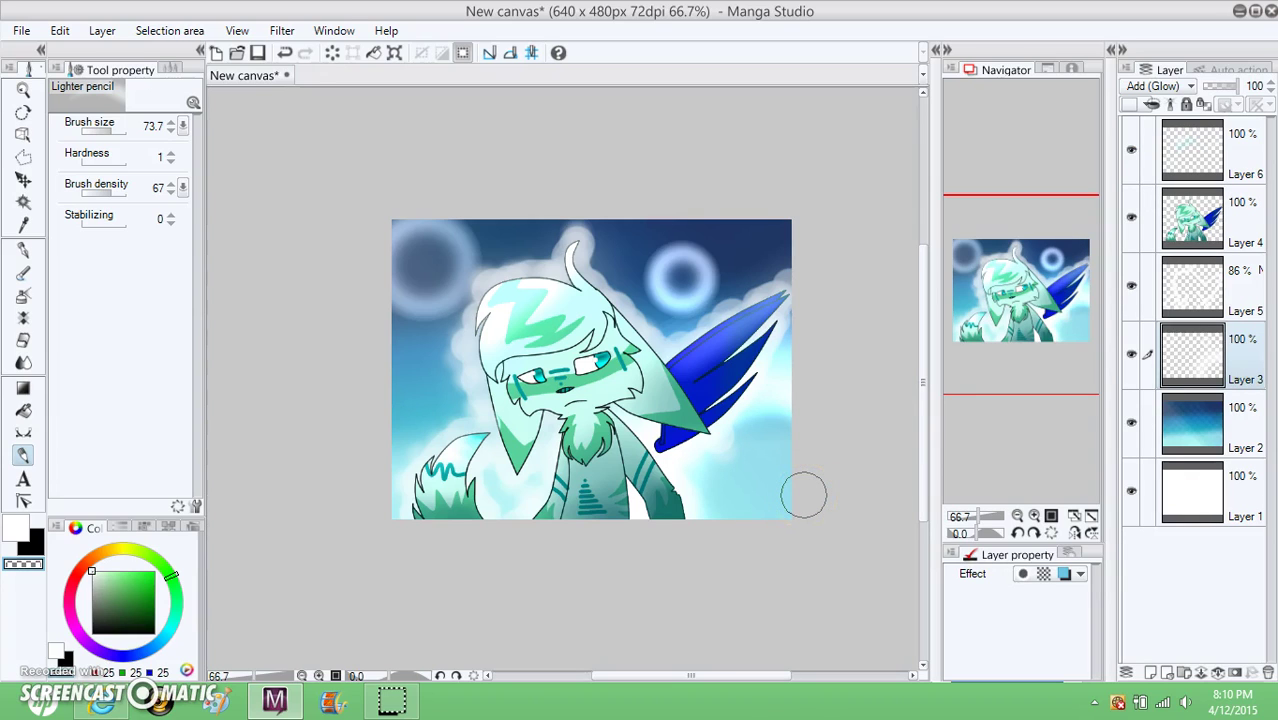
{"action": "left_click_drag", "start_coordinate": [1167, 357], "coordinate": [1254, 316]}
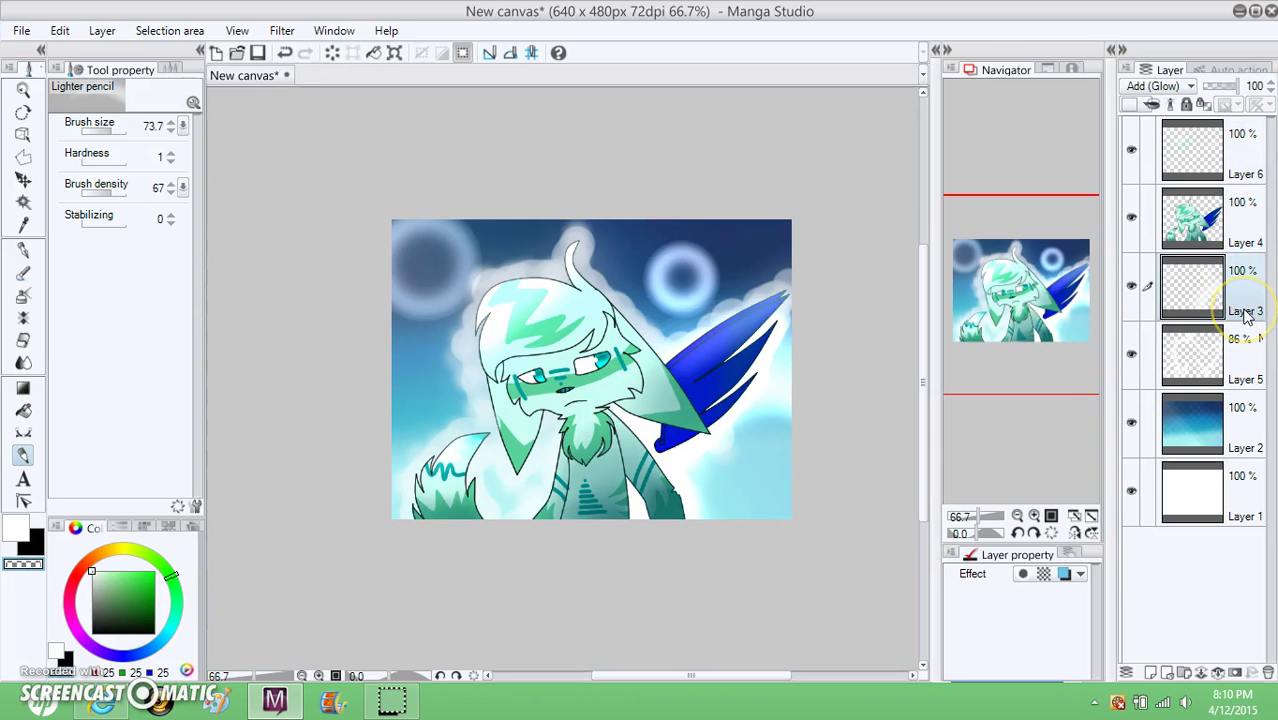
{"action": "left_click", "coordinate": [1245, 300]}
{"action": "mouse_move", "coordinate": [430, 270]}
{"action": "left_mouse_down"}
{"action": "mouse_move", "coordinate": [221, 402]}
{"action": "mouse_move", "coordinate": [479, 253]}
{"action": "mouse_move", "coordinate": [425, 261]}
{"action": "left_mouse_up"}
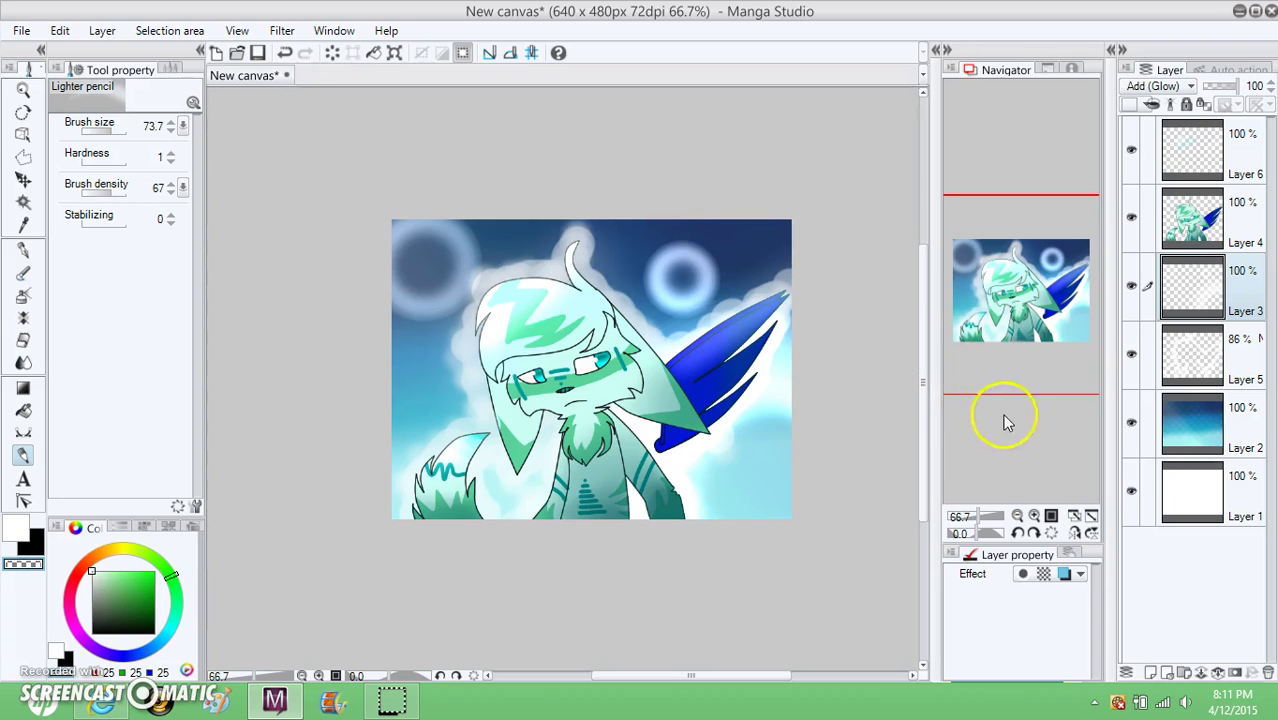
{"action": "left_click", "coordinate": [1259, 155]}
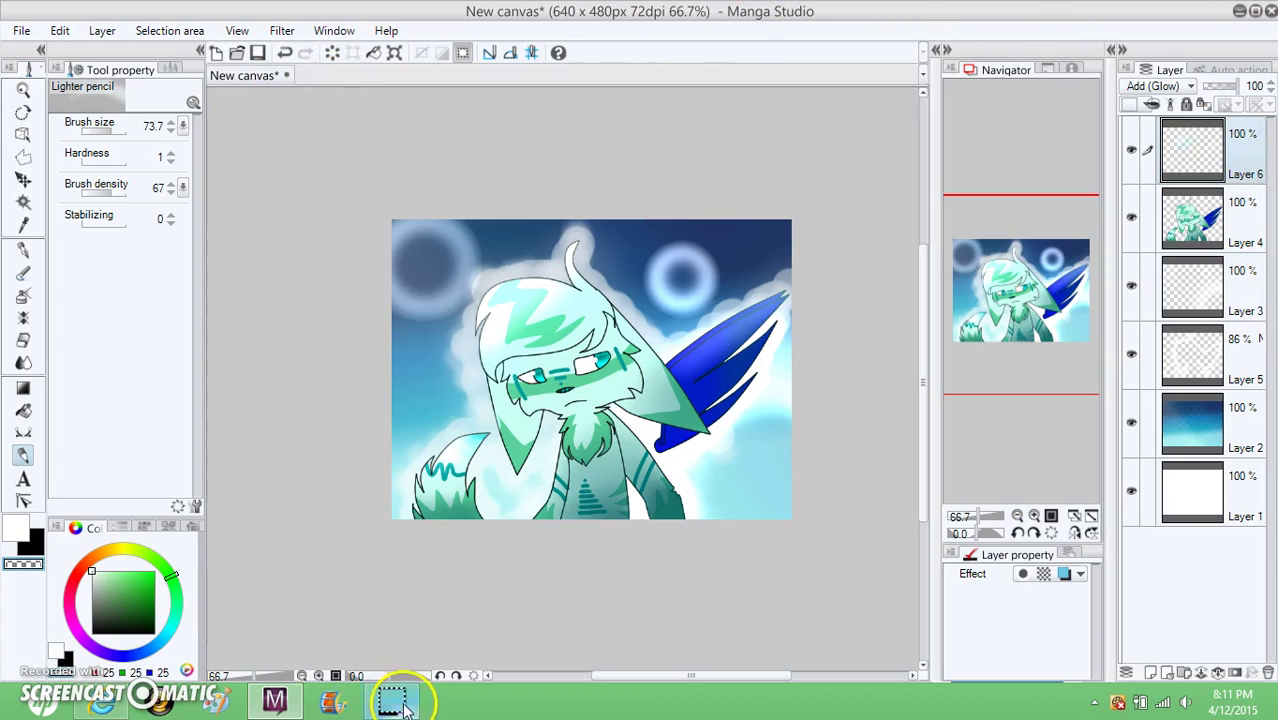
{"action": "mouse_move", "coordinate": [399, 708]}
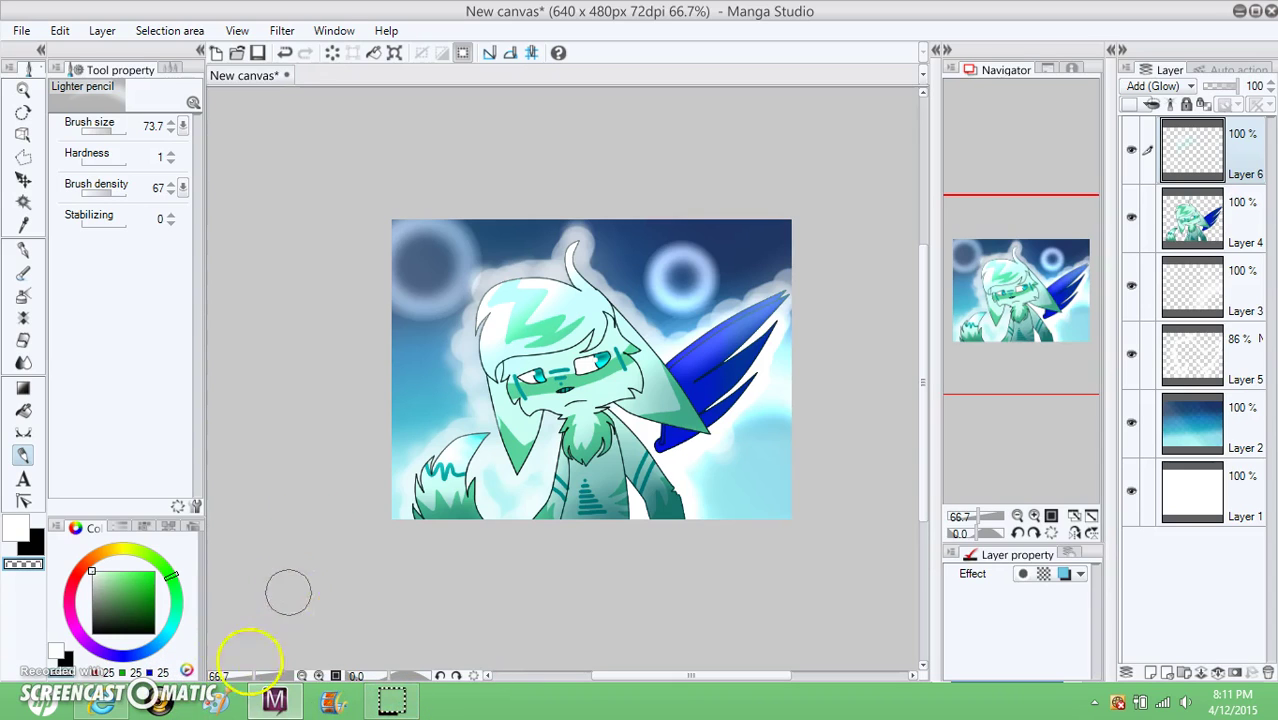
{"action": "left_click", "coordinate": [285, 635]}
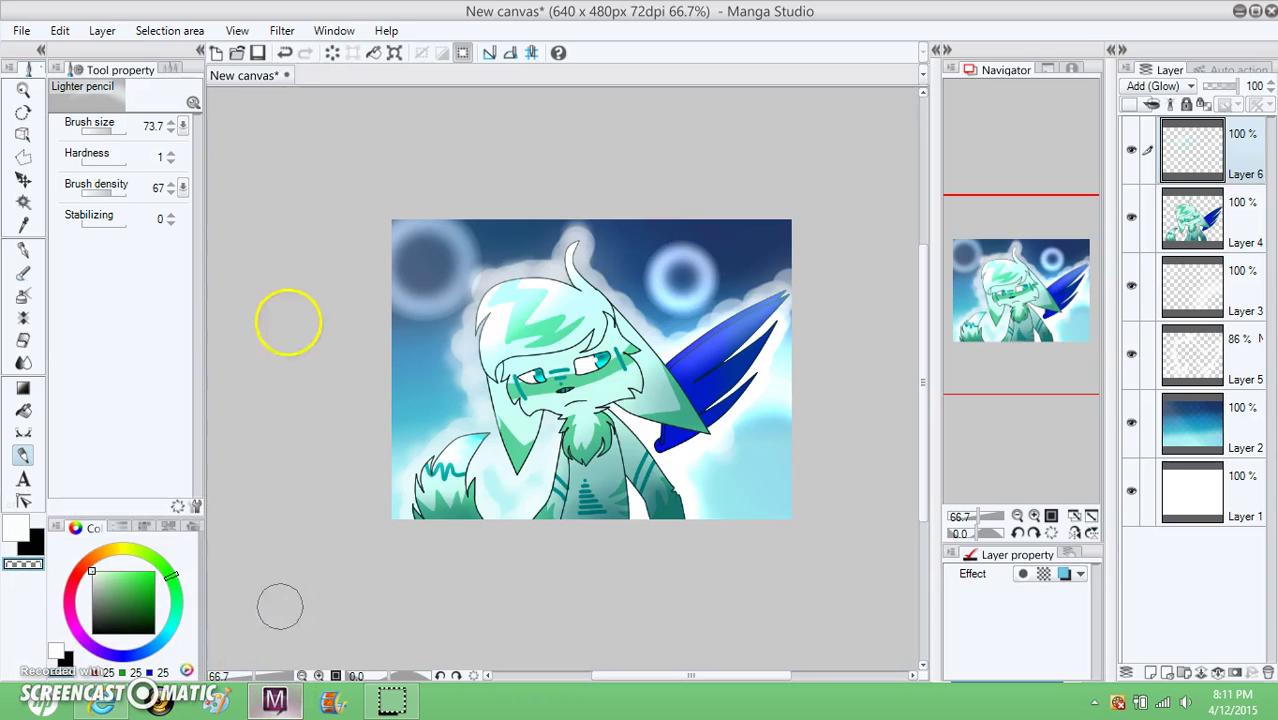
Step: Create a new 640 x 480 px, 72 dpi canvas and paste copies of the character Layer 4 and highlight Layer 6 into it
{"action": "left_click", "coordinate": [1247, 228]}
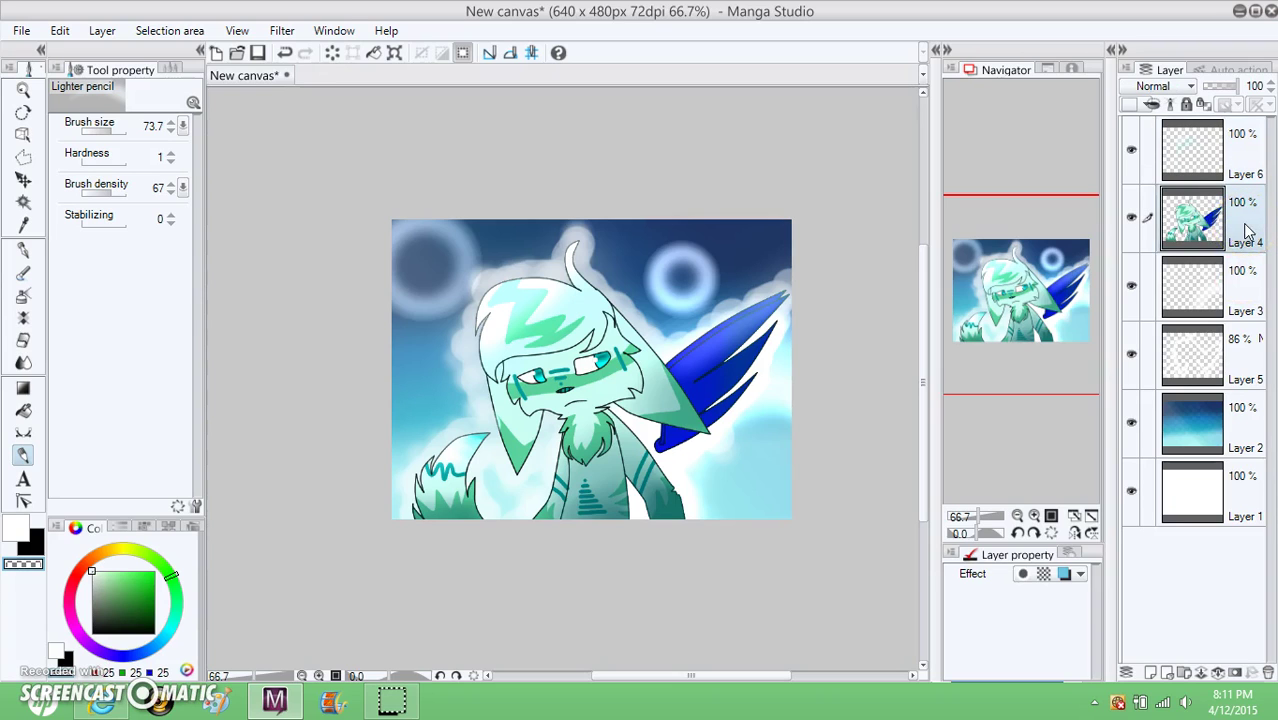
{"action": "left_click", "coordinate": [216, 52]}
{"action": "left_click", "coordinate": [826, 251]}
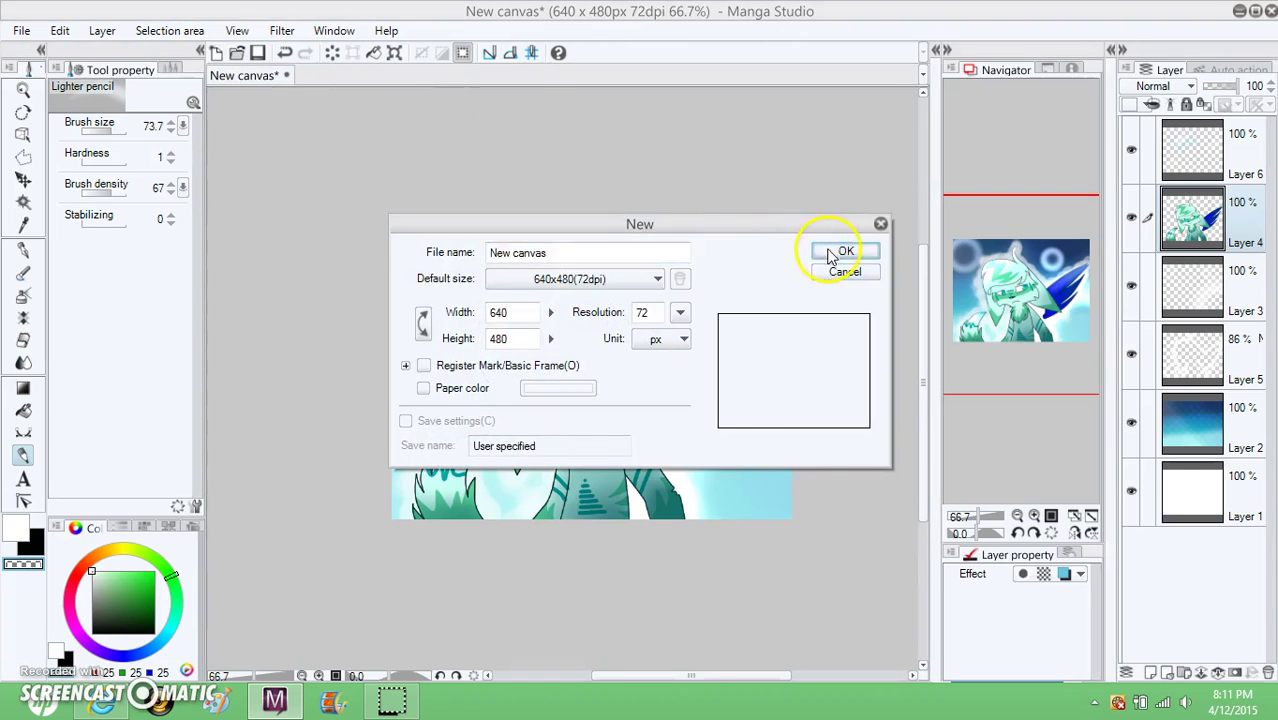
{"action": "key", "text": "ctrl+v"}
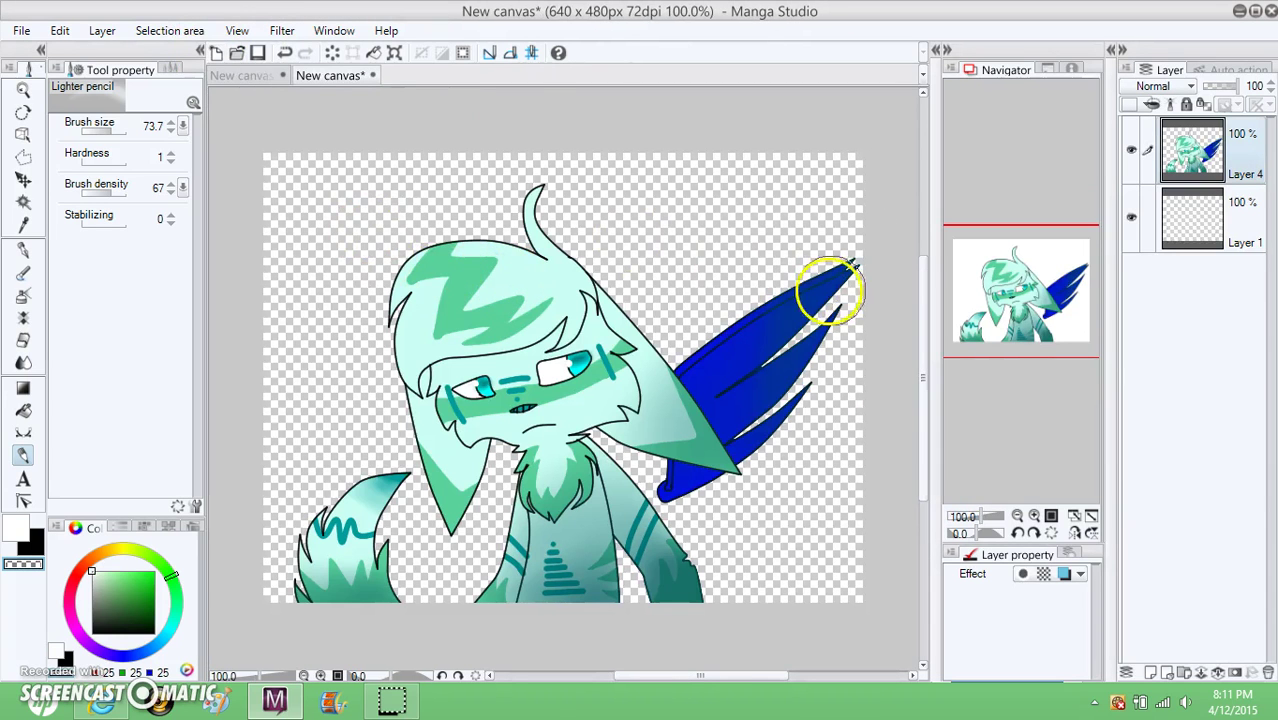
{"action": "left_click", "coordinate": [242, 75]}
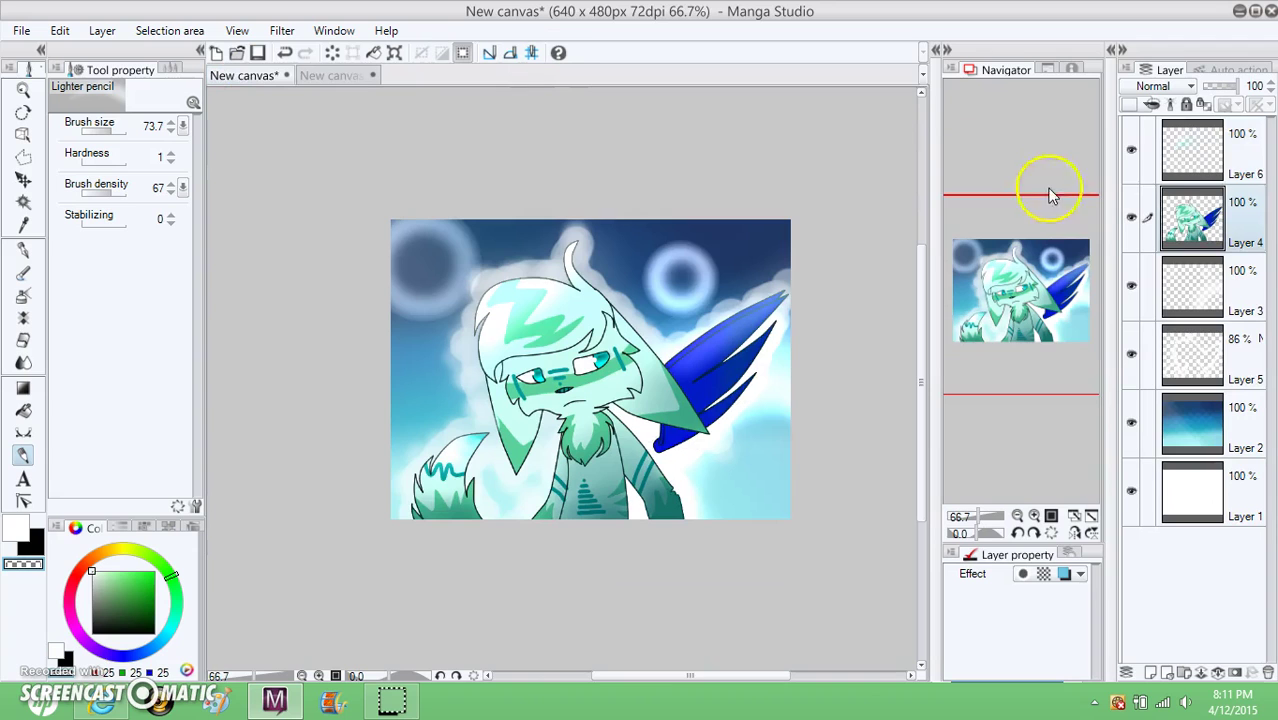
{"action": "left_click", "coordinate": [1253, 168]}
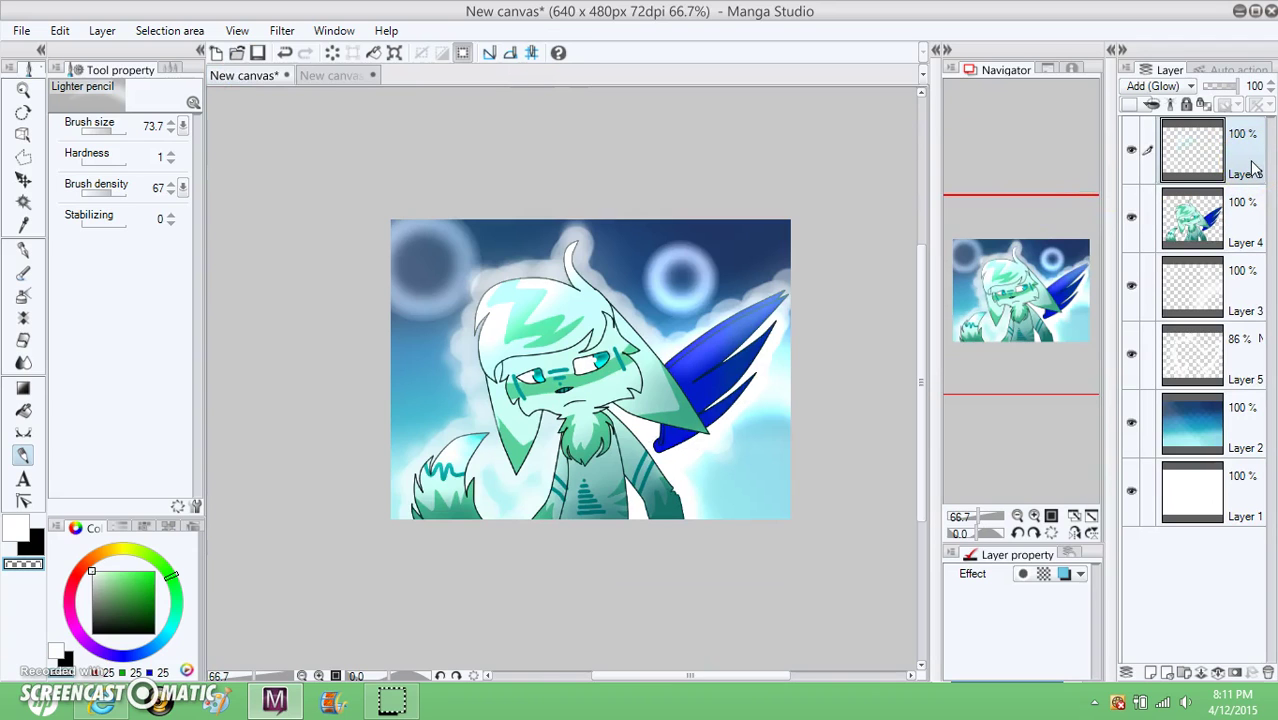
{"action": "left_click", "coordinate": [340, 76]}
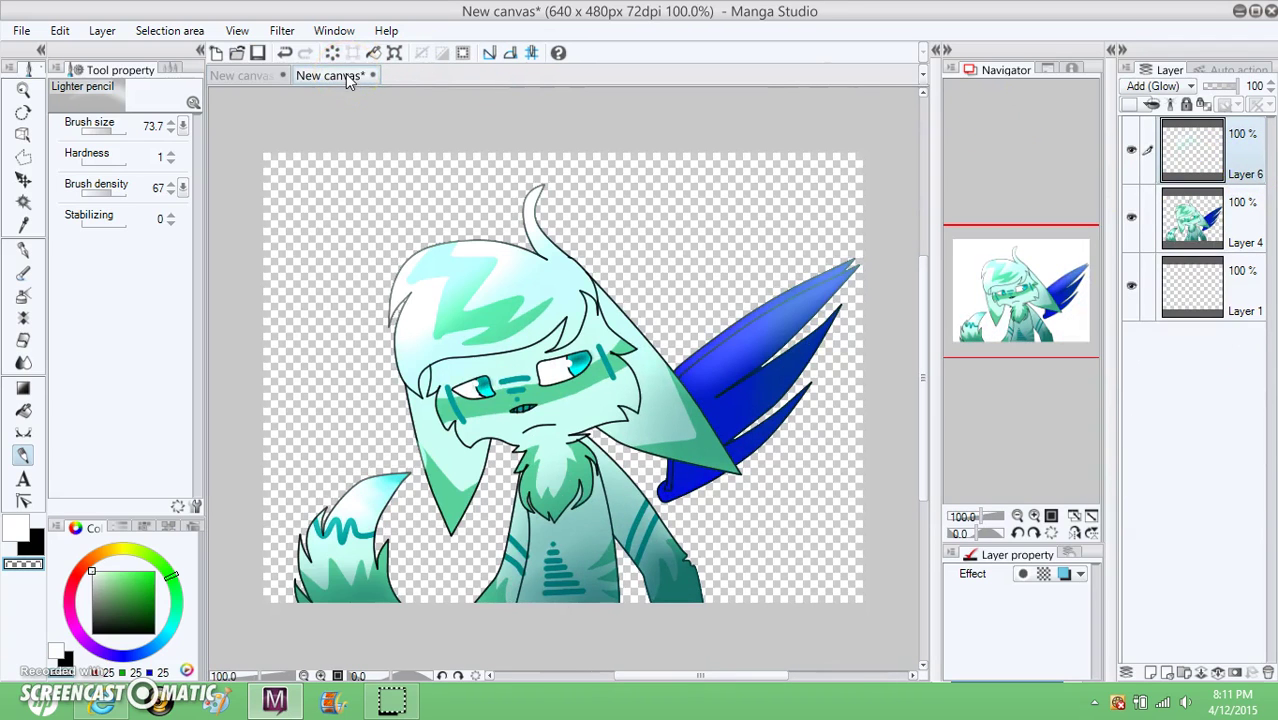
Step: Set the pasted Layer 6 to 0% opacity and select the character on Layer 4 by inverting a selection of the empty background
{"action": "left_click_drag", "start_coordinate": [1235, 86], "coordinate": [1205, 86]}
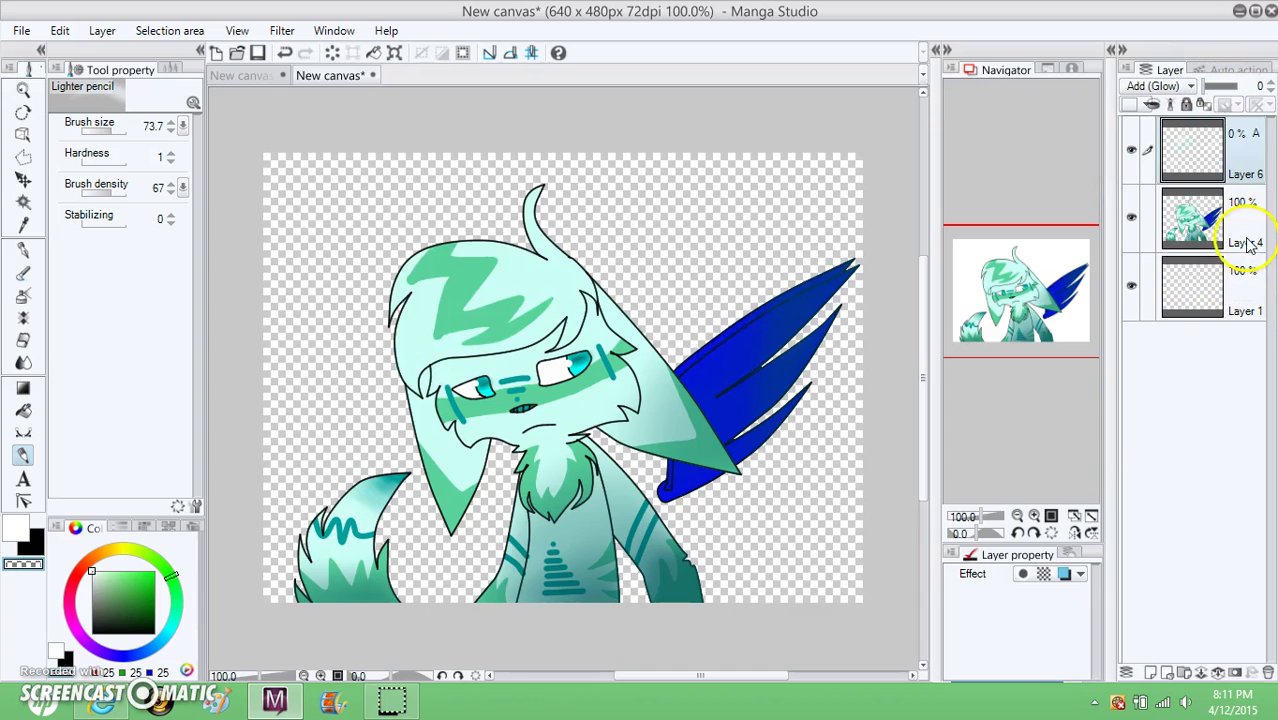
{"action": "left_click", "coordinate": [1247, 245]}
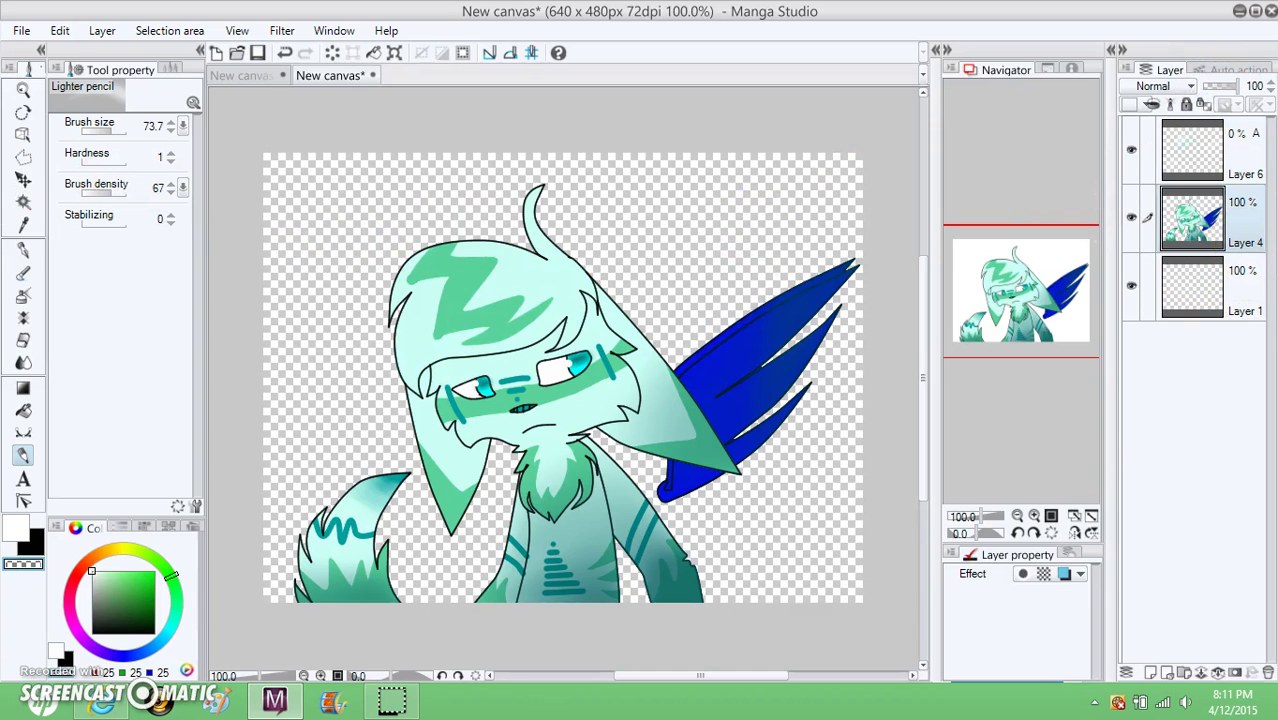
{"action": "left_click", "coordinate": [23, 201]}
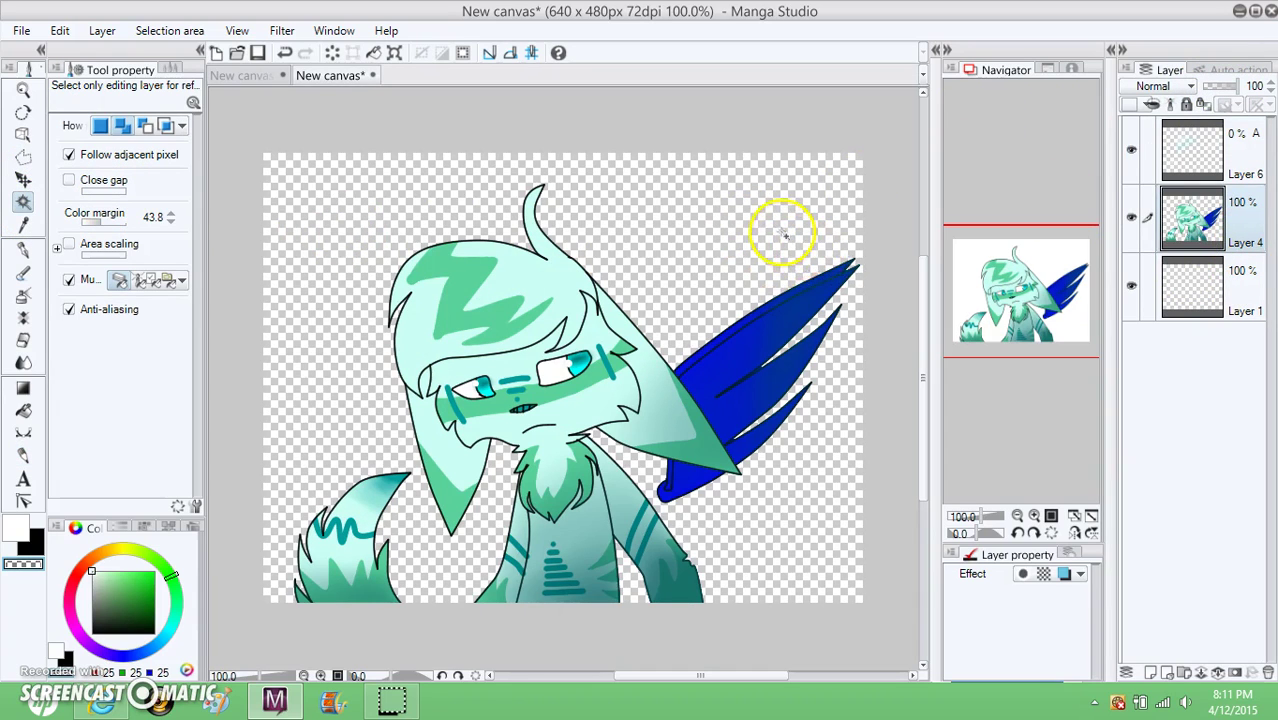
{"action": "left_click", "coordinate": [785, 235]}
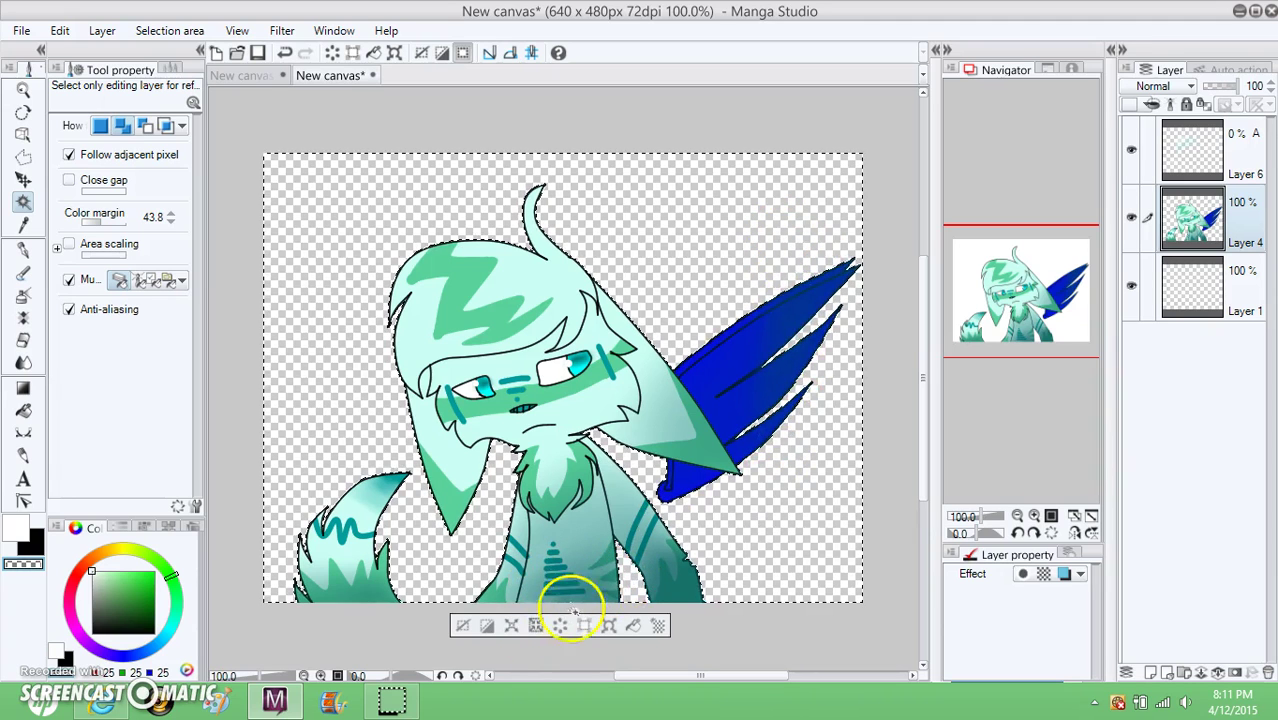
{"action": "left_click", "coordinate": [488, 627]}
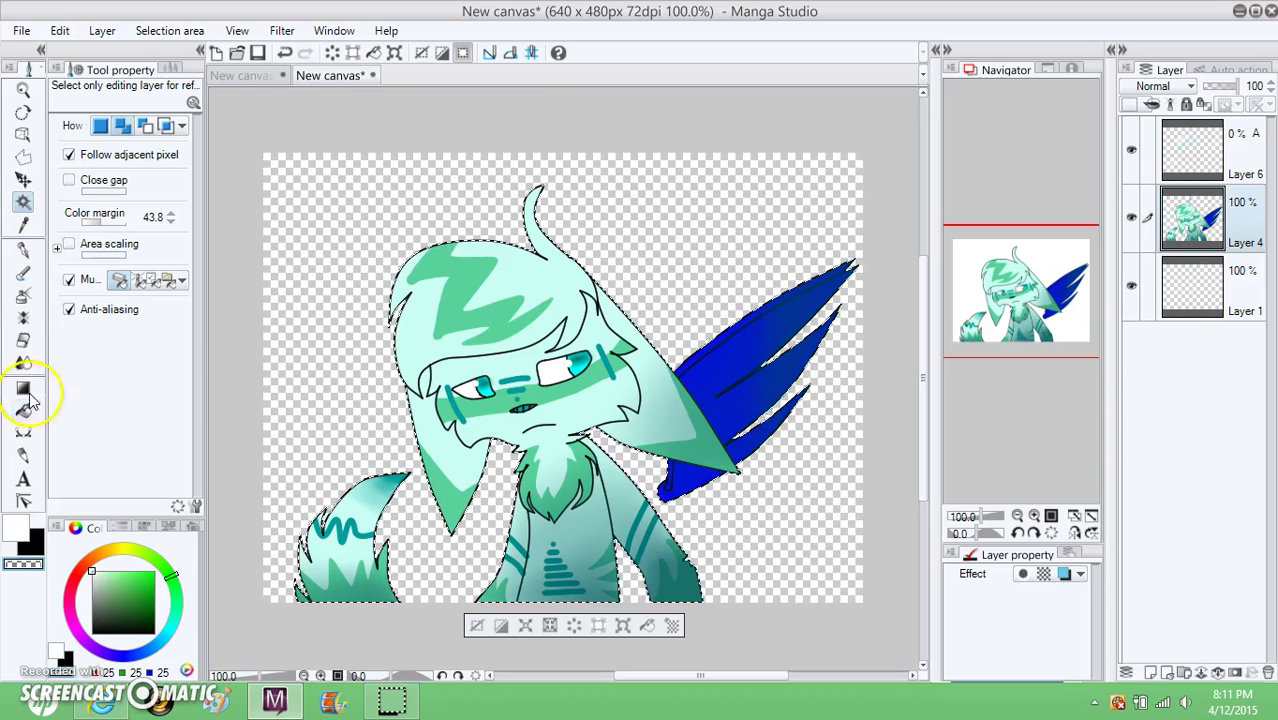
Step: Paint soft black shading with the Lighter pencil at size 26.3 along the hair fringe and the edges of the face
{"action": "left_click", "coordinate": [23, 455]}
{"action": "mouse_move", "coordinate": [117, 137]}
{"action": "left_mouse_down"}
{"action": "mouse_move", "coordinate": [92, 132]}
{"action": "mouse_move", "coordinate": [140, 130]}
{"action": "mouse_move", "coordinate": [112, 132]}
{"action": "left_mouse_up"}
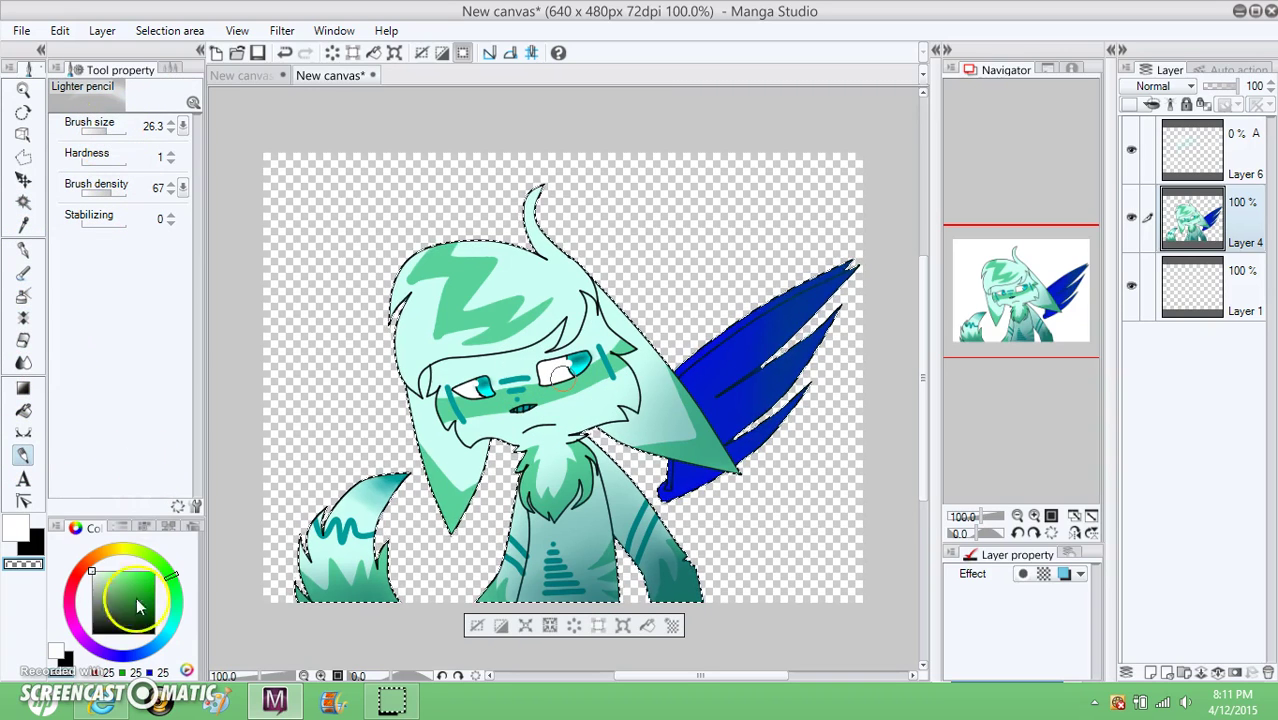
{"action": "left_click_drag", "start_coordinate": [140, 606], "coordinate": [154, 633]}
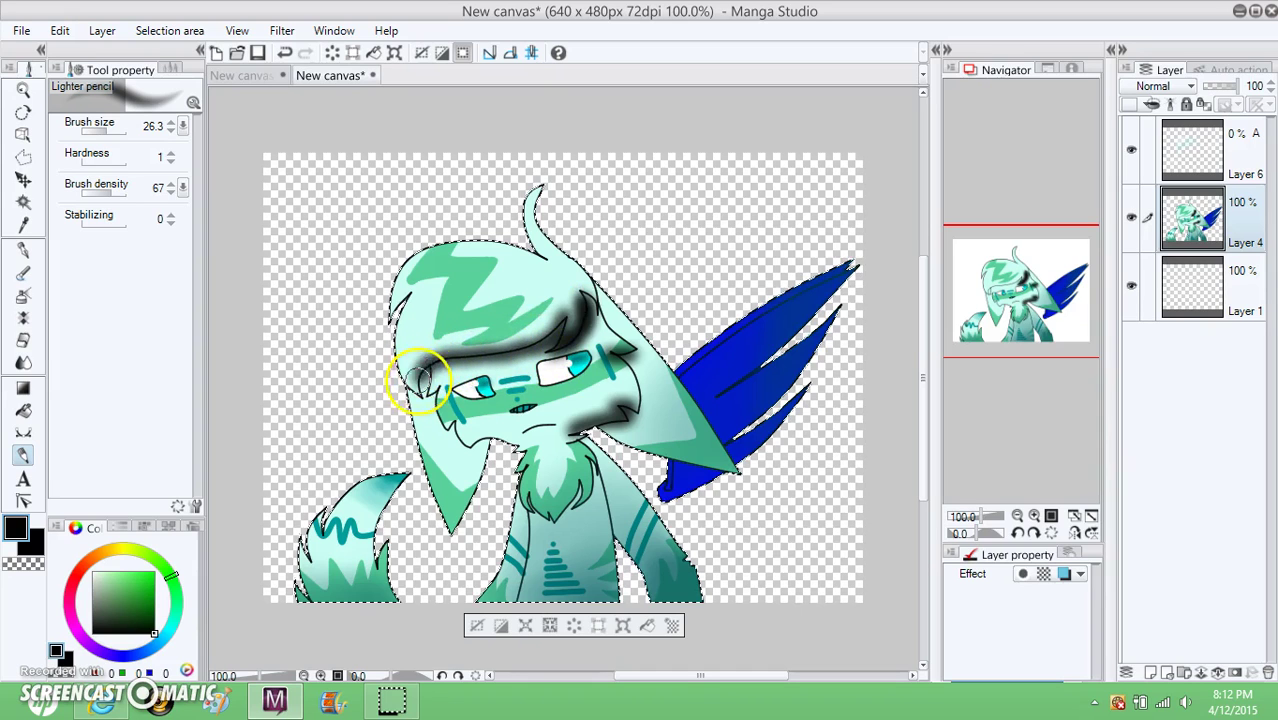
{"action": "left_click_drag", "start_coordinate": [418, 380], "coordinate": [430, 399]}
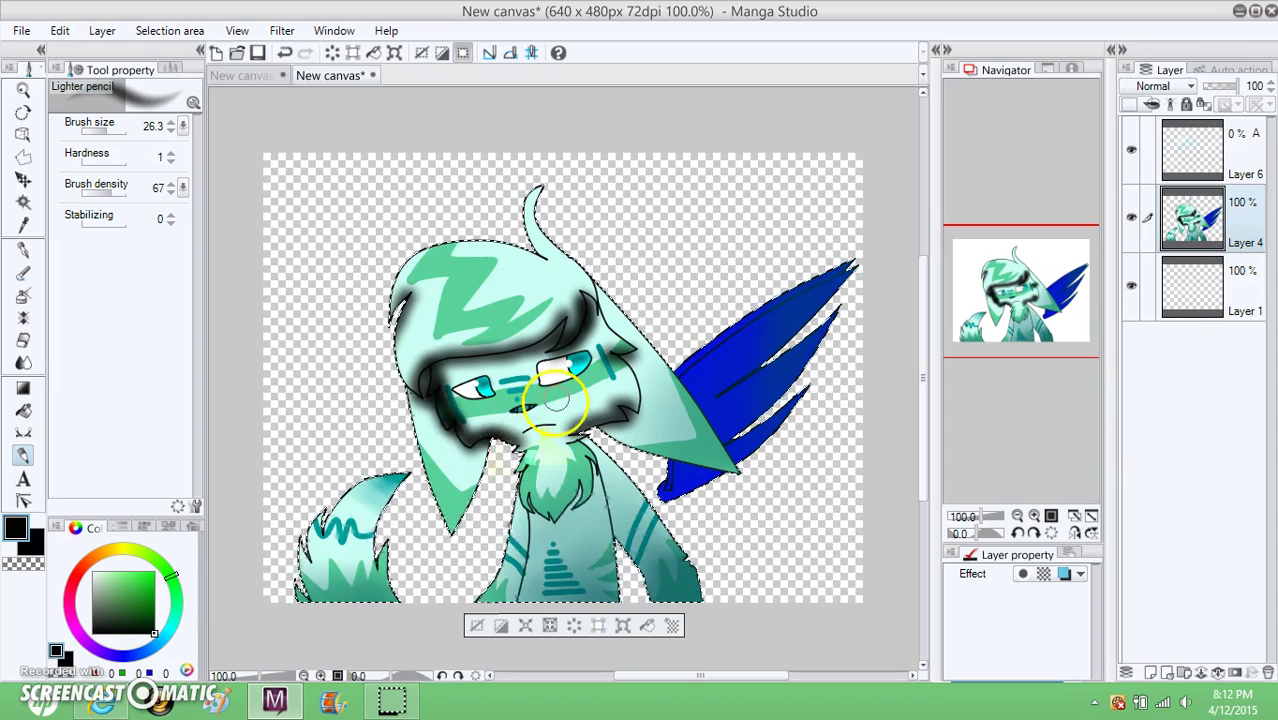
Step: Undo the last four shading strokes and repaint the soft black shading beside the fringe and along the lower cheek edge
{"action": "left_click", "coordinate": [286, 53]}
{"action": "left_click", "coordinate": [286, 53]}
{"action": "left_click", "coordinate": [286, 53]}
{"action": "left_click", "coordinate": [286, 53]}
{"action": "left_click", "coordinate": [416, 374]}
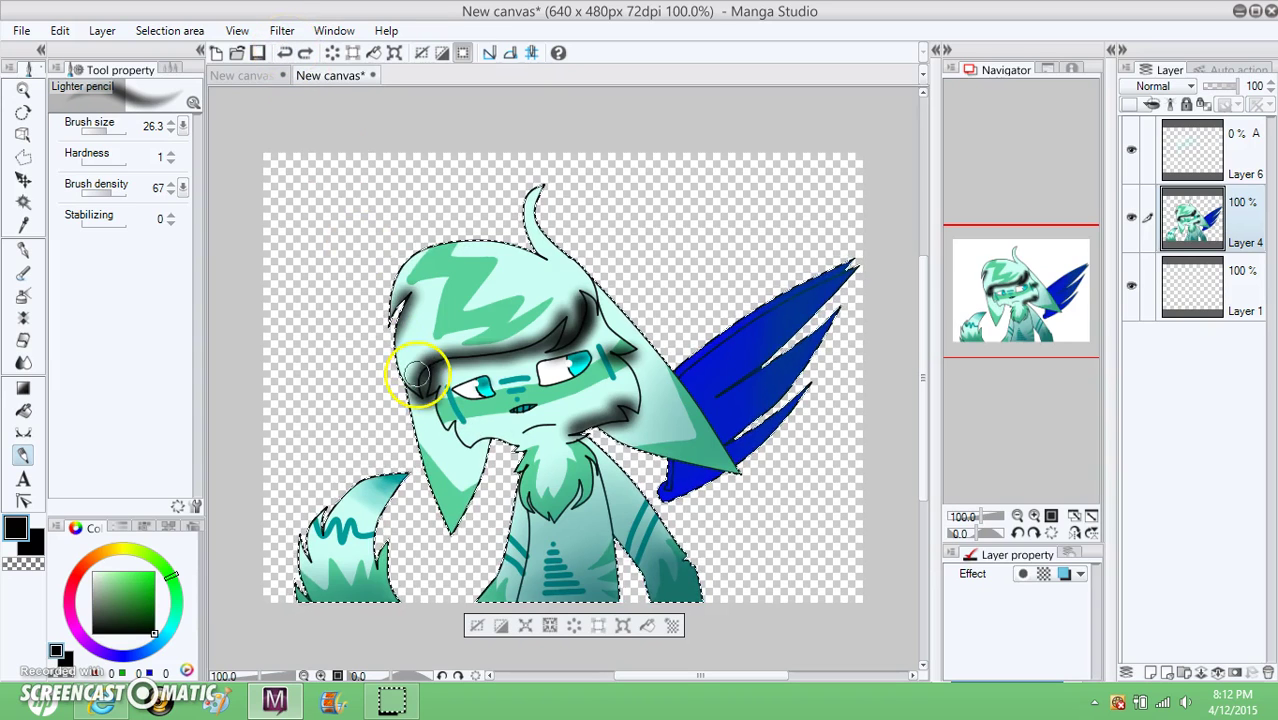
{"action": "left_click_drag", "start_coordinate": [454, 422], "coordinate": [461, 426]}
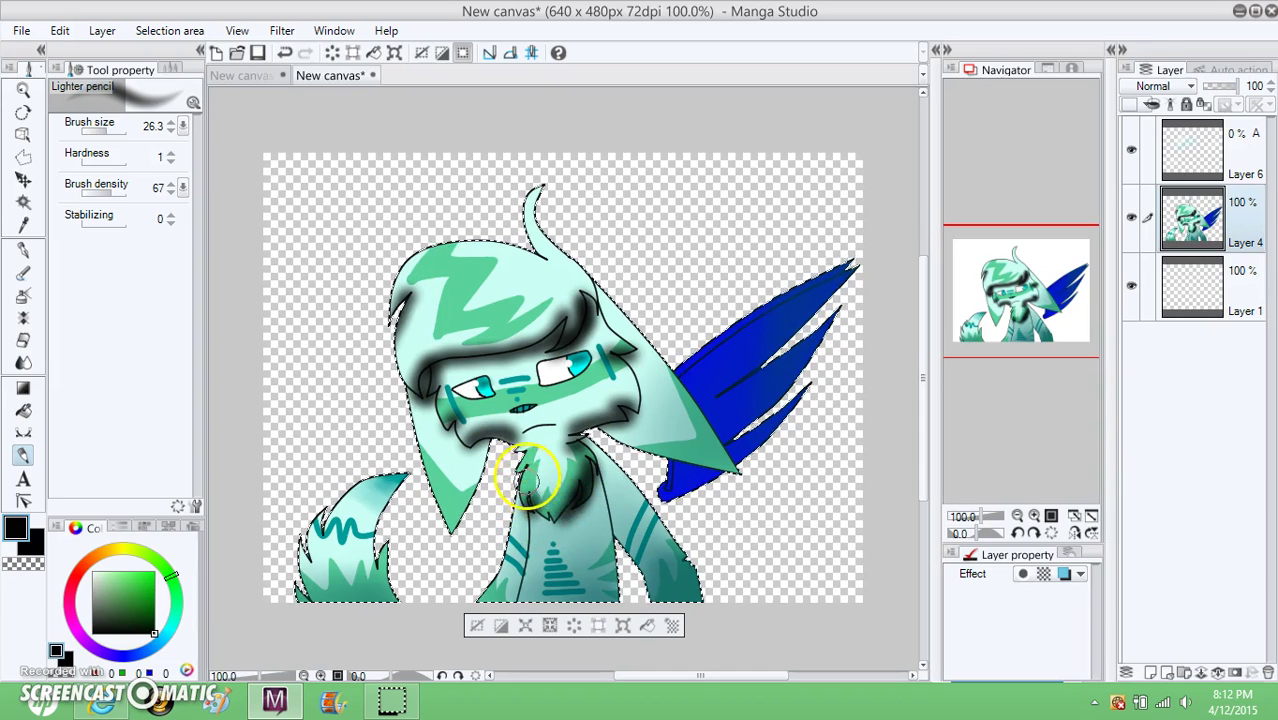
Step: Paint soft black shading along the body, arms, ears, nose, tail and wing edges
{"action": "mouse_move", "coordinate": [613, 535]}
{"action": "left_mouse_down"}
{"action": "mouse_move", "coordinate": [600, 648]}
{"action": "mouse_move", "coordinate": [524, 518]}
{"action": "mouse_move", "coordinate": [512, 628]}
{"action": "mouse_move", "coordinate": [515, 553]}
{"action": "left_mouse_up"}
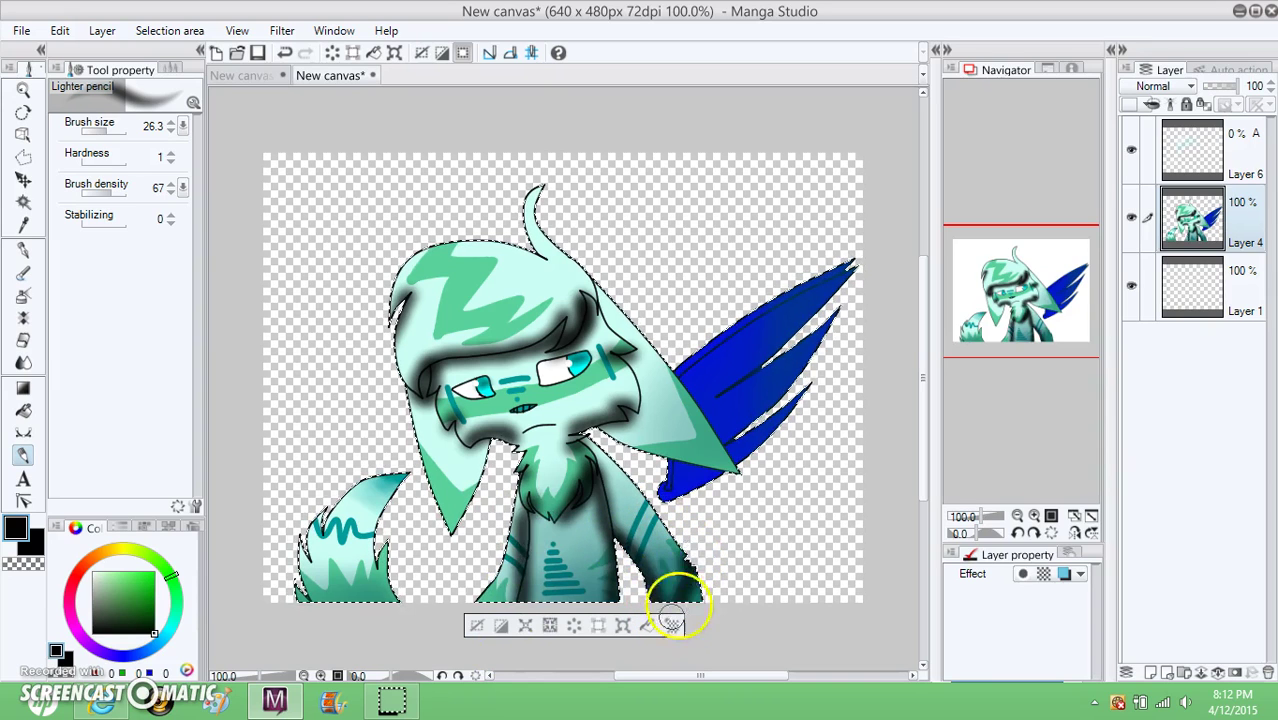
{"action": "left_click_drag", "start_coordinate": [705, 570], "coordinate": [699, 596]}
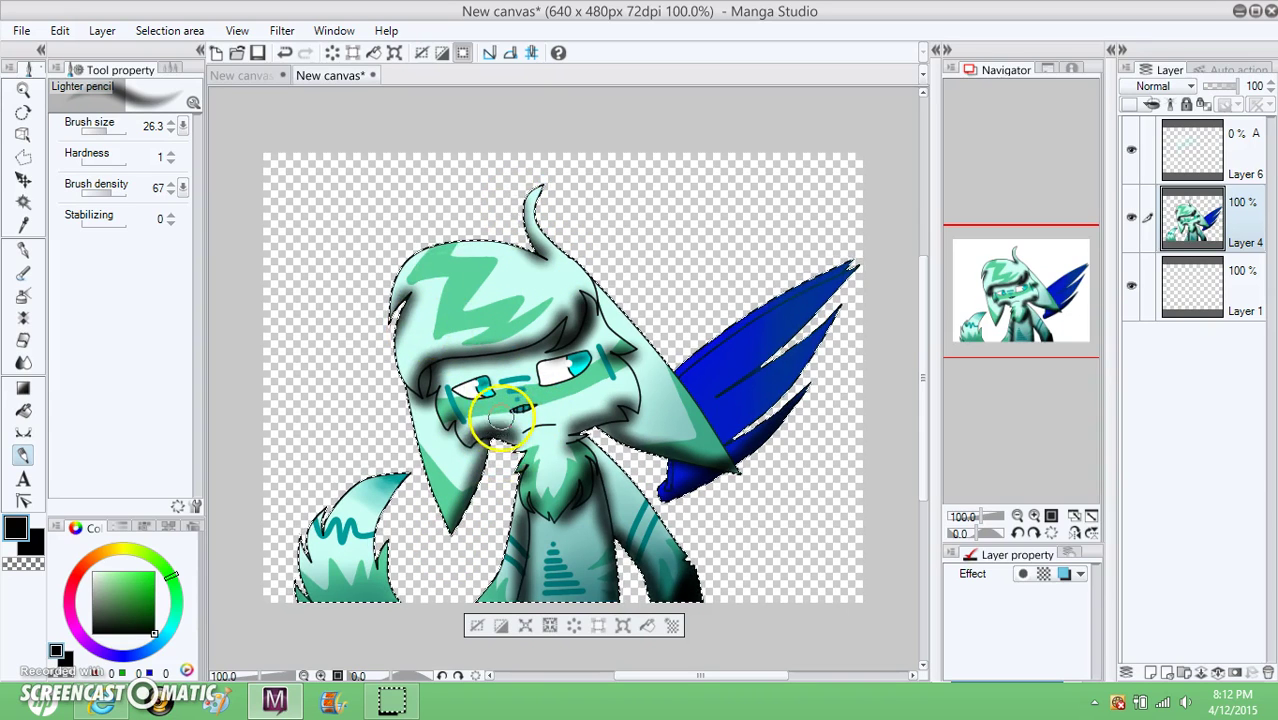
{"action": "mouse_move", "coordinate": [518, 397]}
{"action": "left_mouse_down"}
{"action": "mouse_move", "coordinate": [513, 372]}
{"action": "mouse_move", "coordinate": [563, 410]}
{"action": "left_mouse_up"}
{"action": "key", "text": "ctrl+z"}
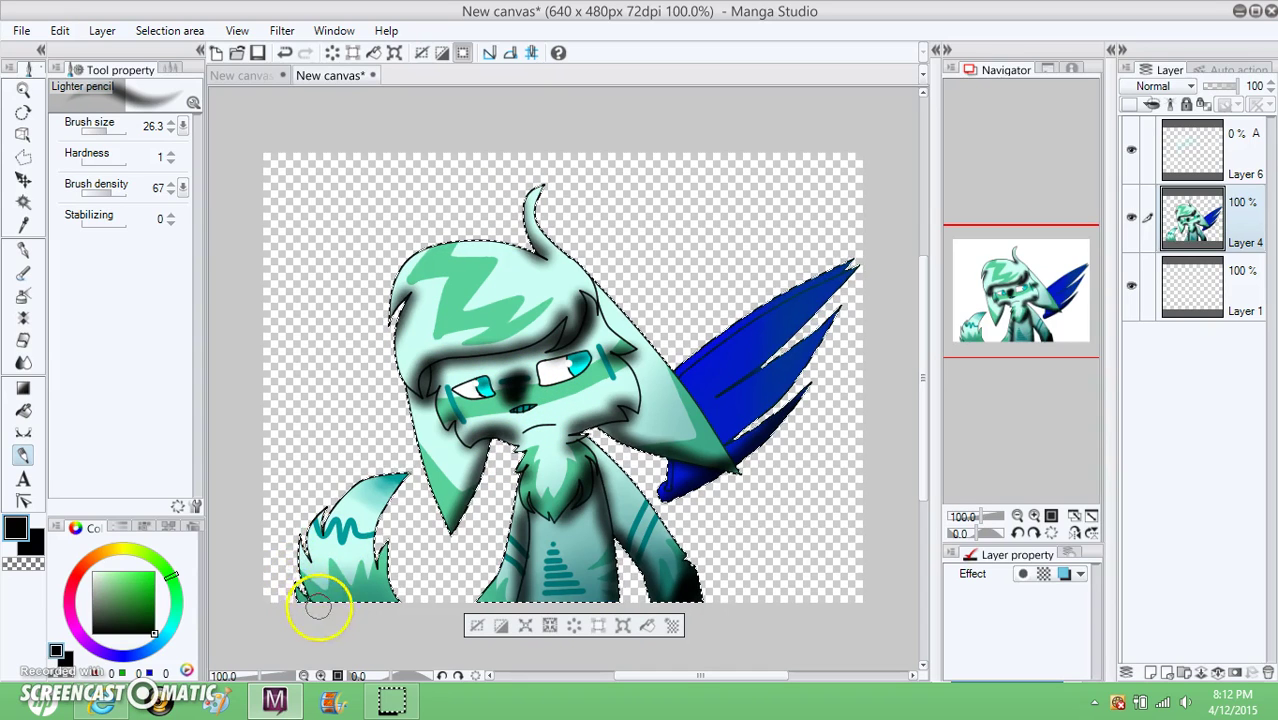
{"action": "left_click_drag", "start_coordinate": [316, 508], "coordinate": [340, 568]}
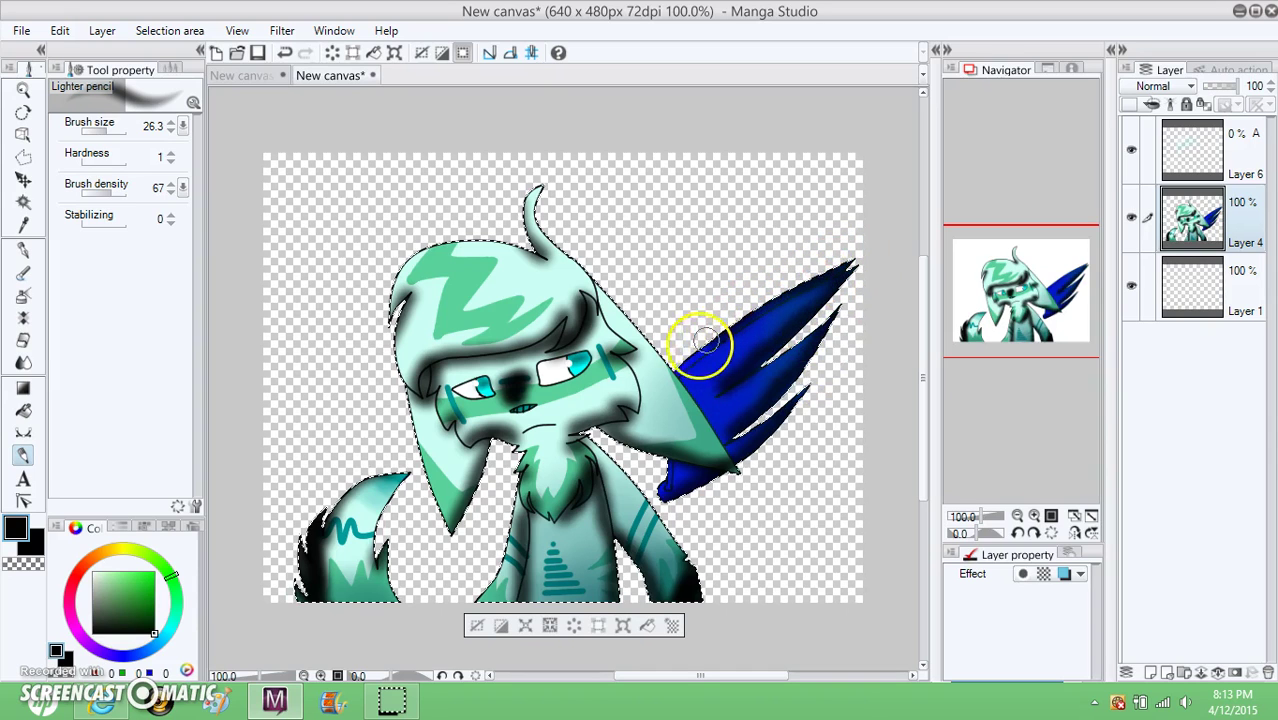
Step: Set the shaded Layer 4 to 38% opacity, copy it into the original canvas directly below Layer 6, and lower the copy to 16%
{"action": "left_click_drag", "start_coordinate": [1236, 88], "coordinate": [1218, 97]}
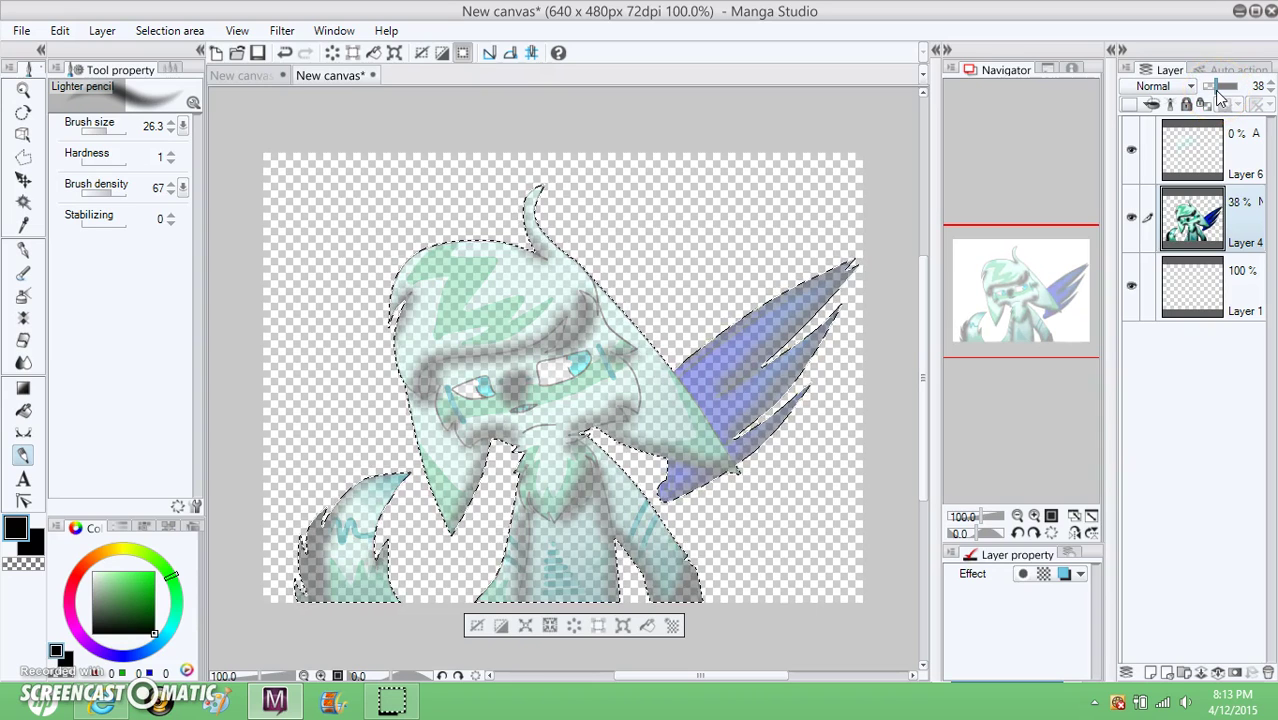
{"action": "left_click", "coordinate": [240, 76]}
{"action": "left_click_drag", "start_coordinate": [1208, 160], "coordinate": [1213, 248]}
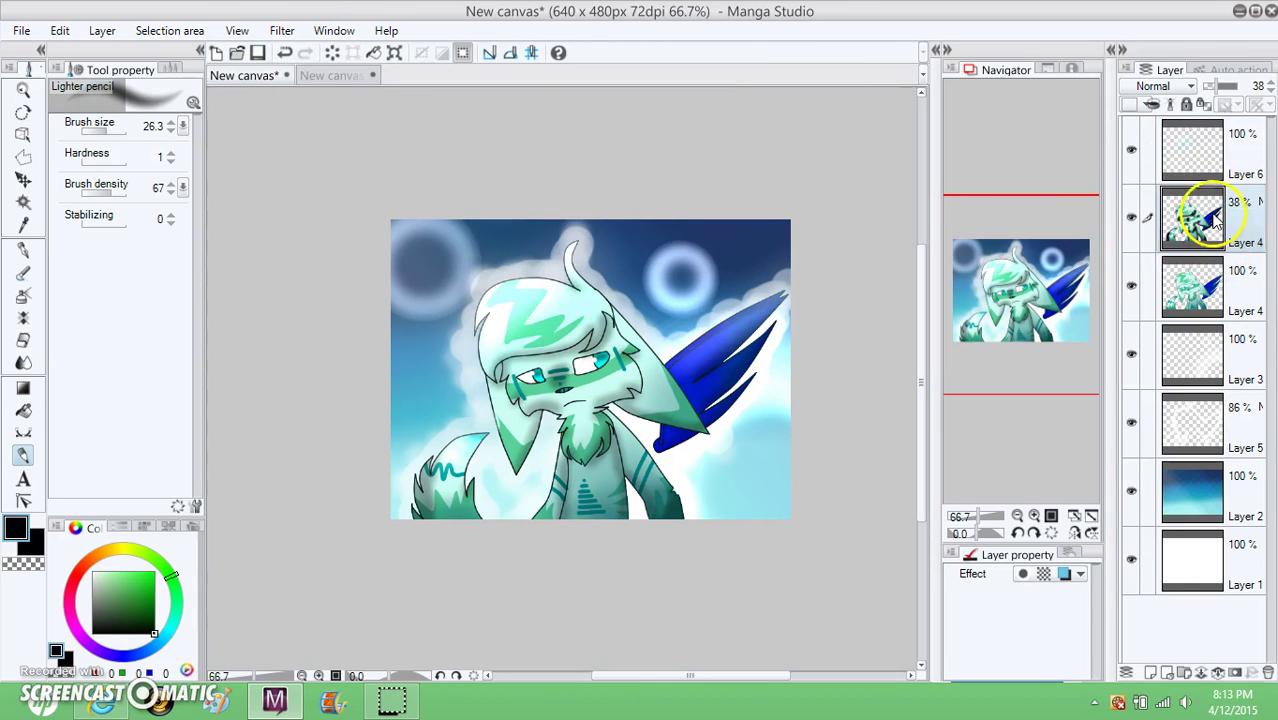
{"action": "left_click_drag", "start_coordinate": [1222, 86], "coordinate": [1208, 90]}
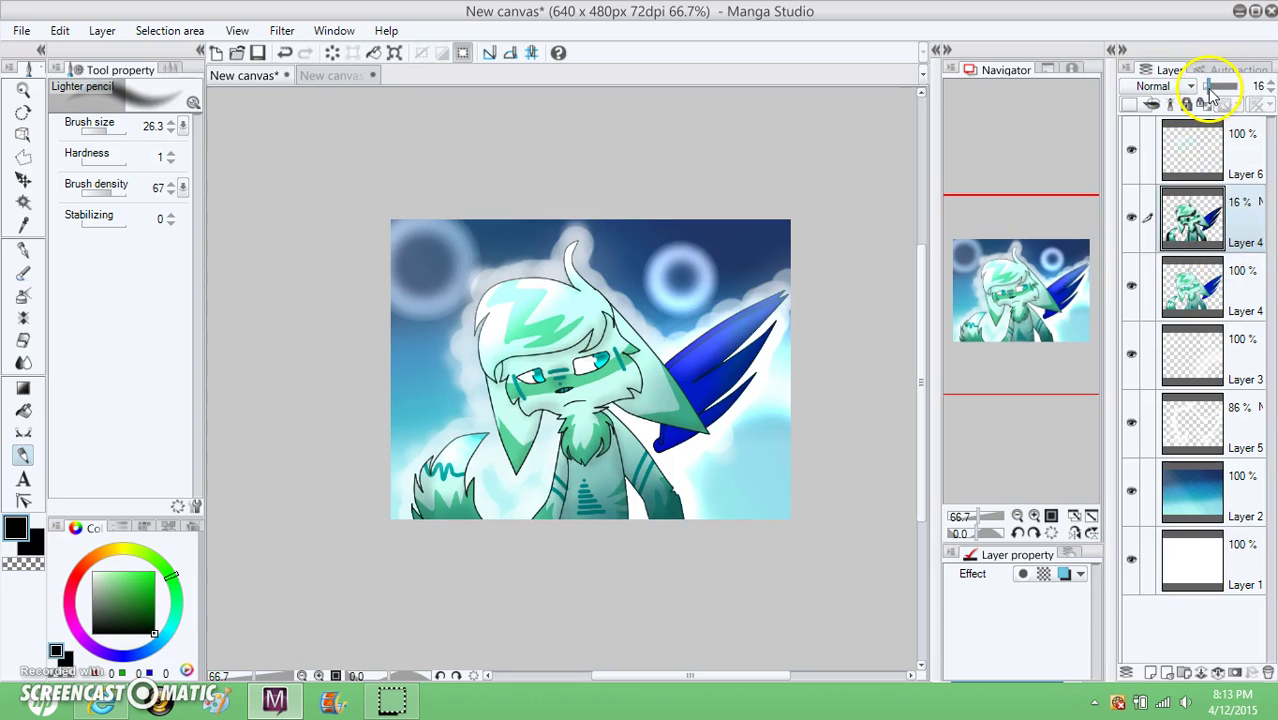
Step: Close the temporary character canvas and set the shaded Layer 4 copy's opacity to 32% in the original picture
{"action": "left_click", "coordinate": [330, 75]}
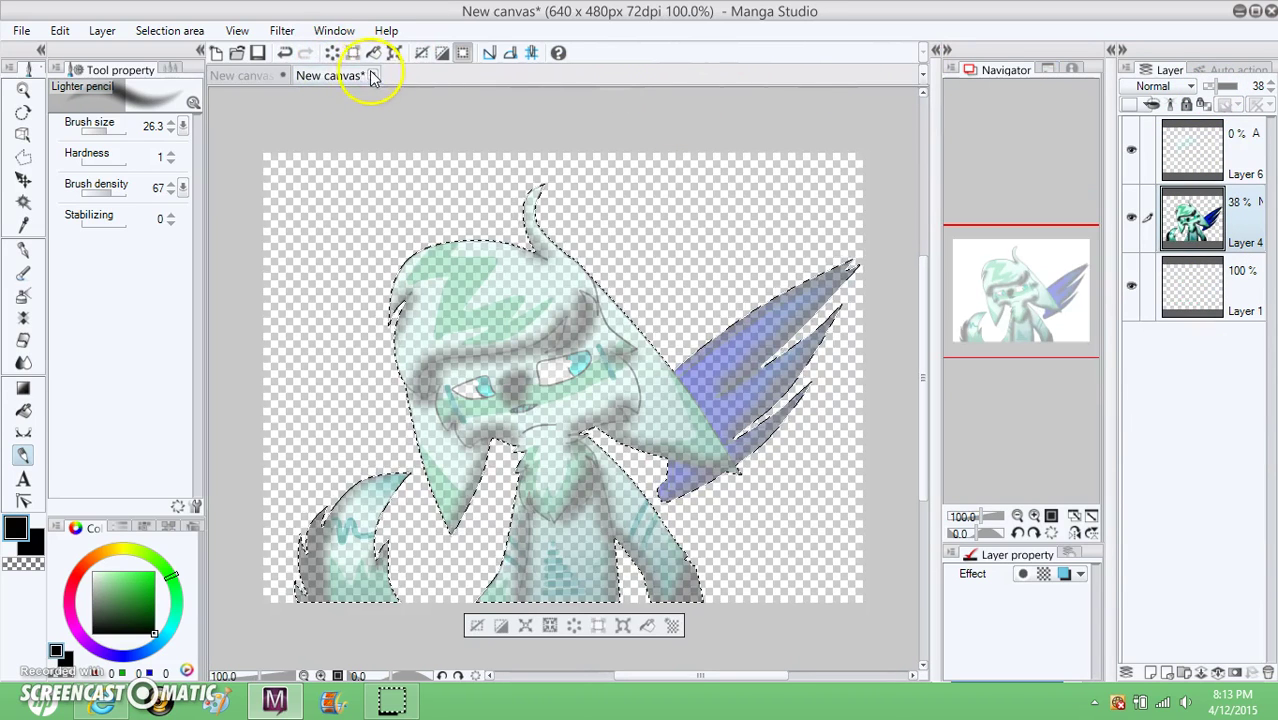
{"action": "left_click", "coordinate": [372, 75]}
{"action": "left_click", "coordinate": [679, 270]}
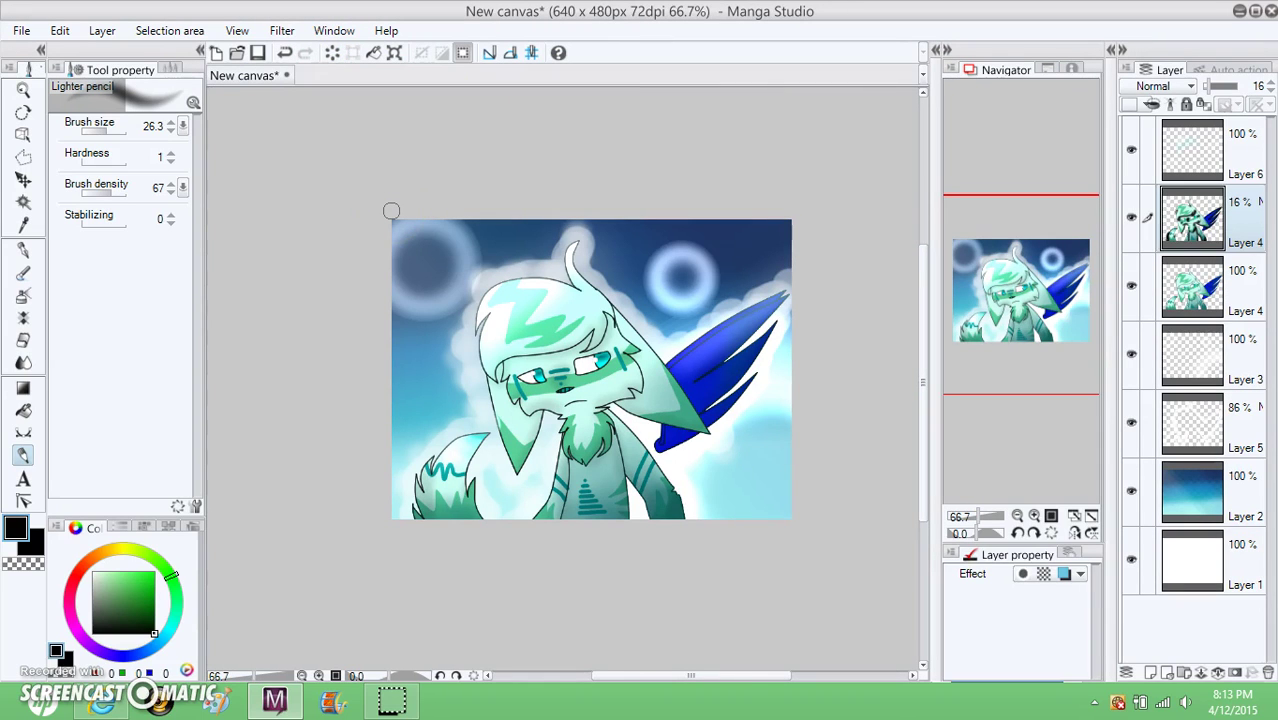
{"action": "left_click", "coordinate": [1218, 86]}
{"action": "left_click_drag", "start_coordinate": [1218, 90], "coordinate": [1215, 92]}
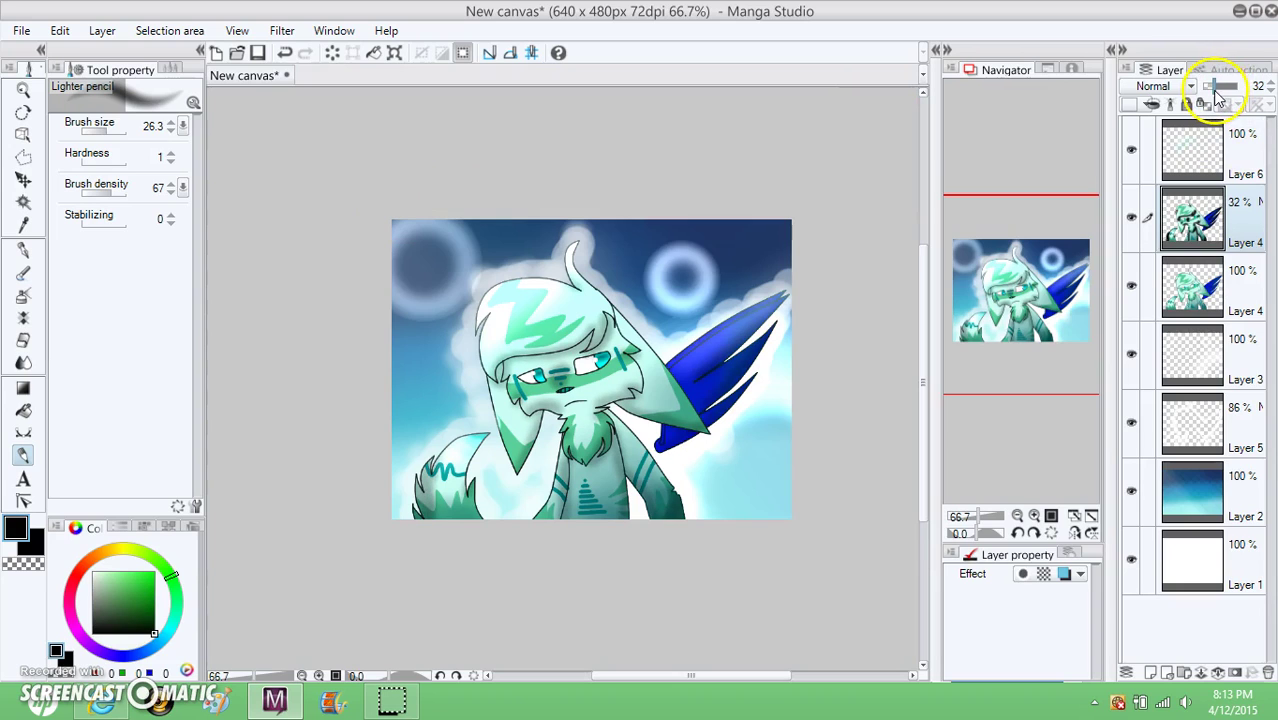